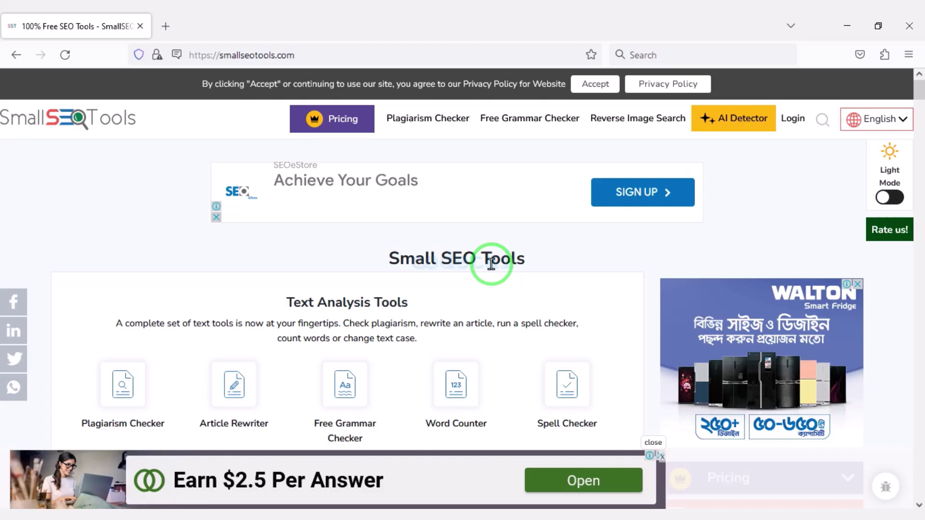
Scroll through every smallseotools.com tool category down to the page footer.
scroll(491, 264, "down", 15)
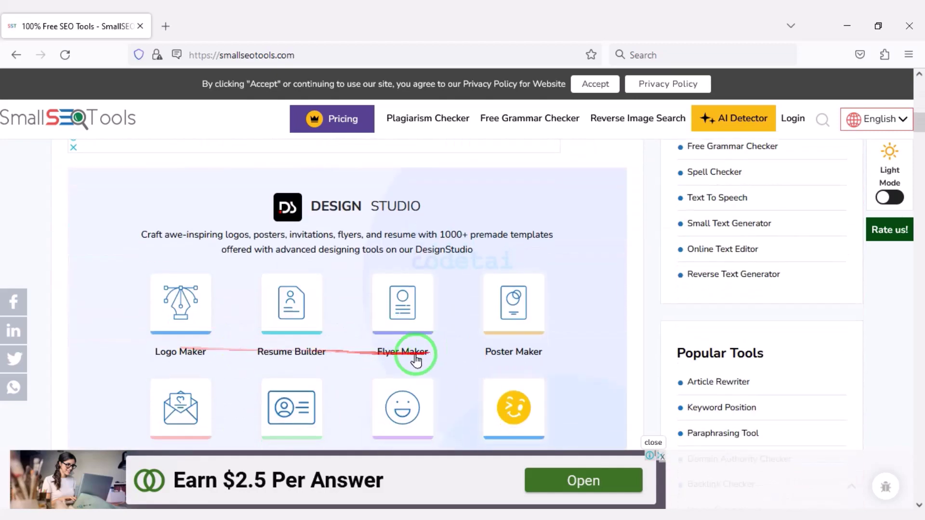
scroll(415, 360, "down", 15)
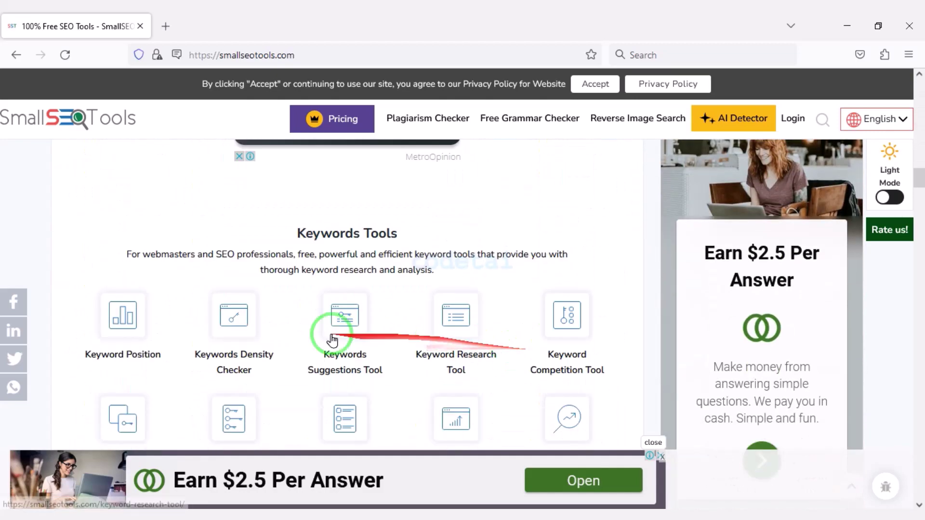
scroll(333, 340, "down", 9)
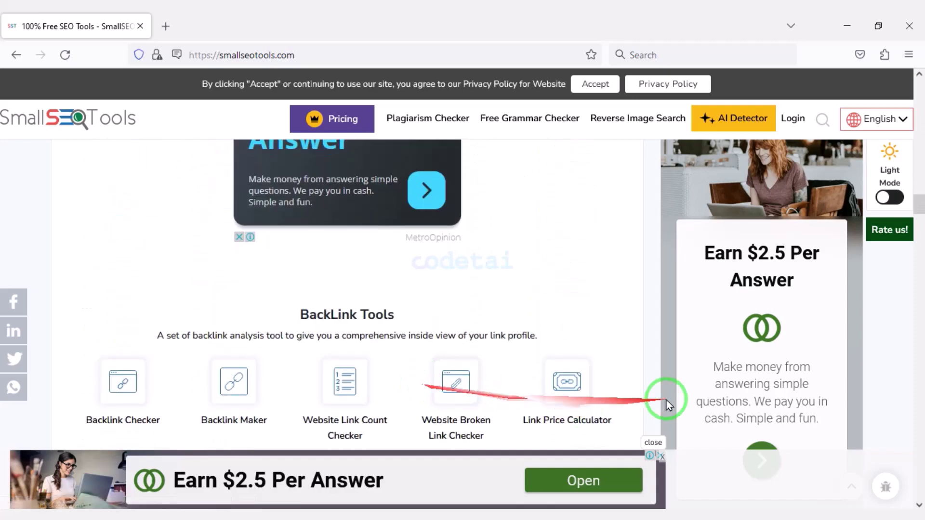
scroll(482, 400, "down", 20)
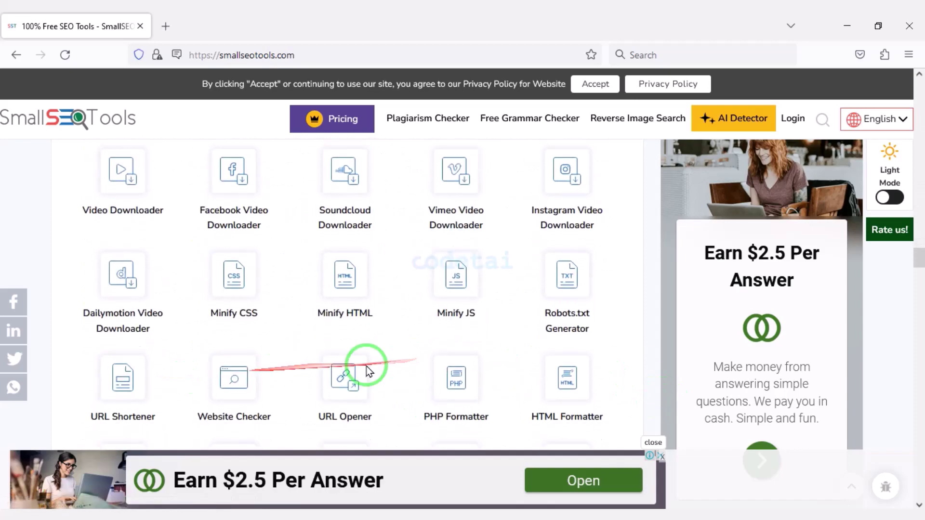
scroll(481, 368, "down", 10)
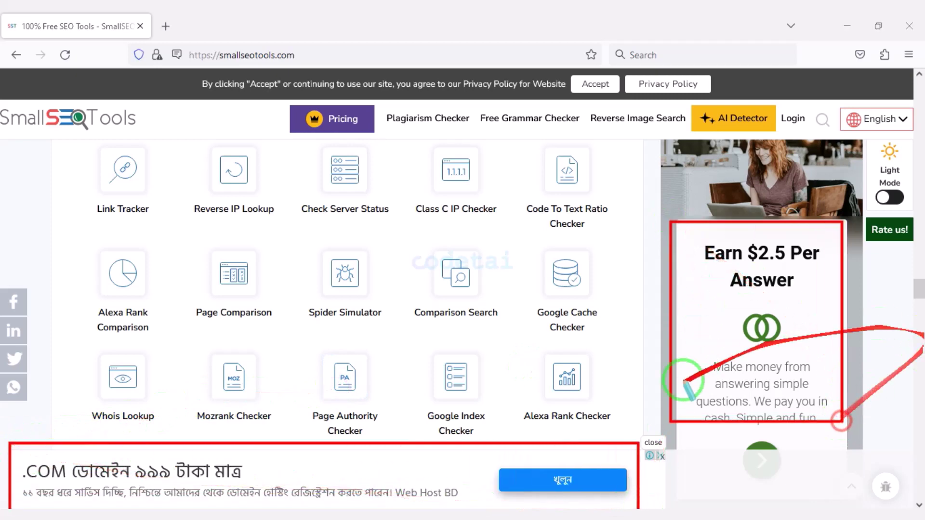
scroll(689, 337, "down", 15)
scroll(219, 395, "down", 20)
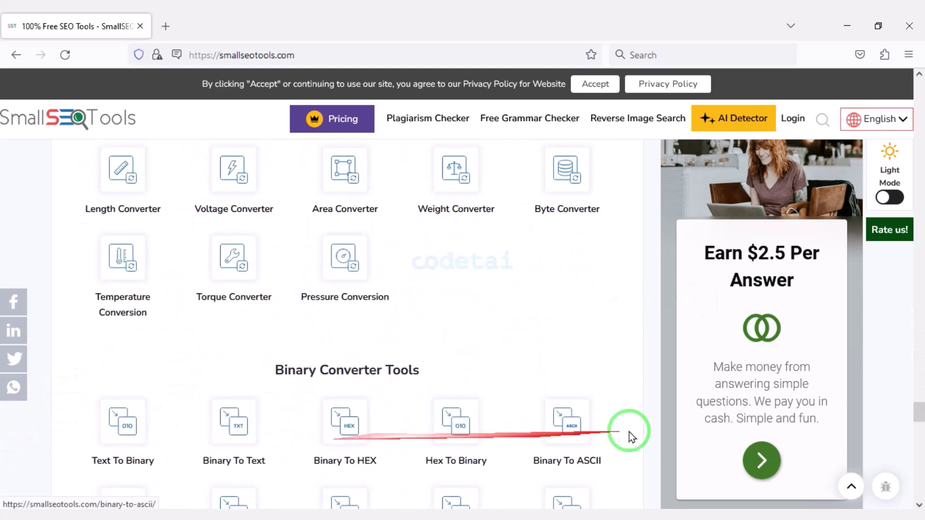
scroll(410, 474, "down", 3)
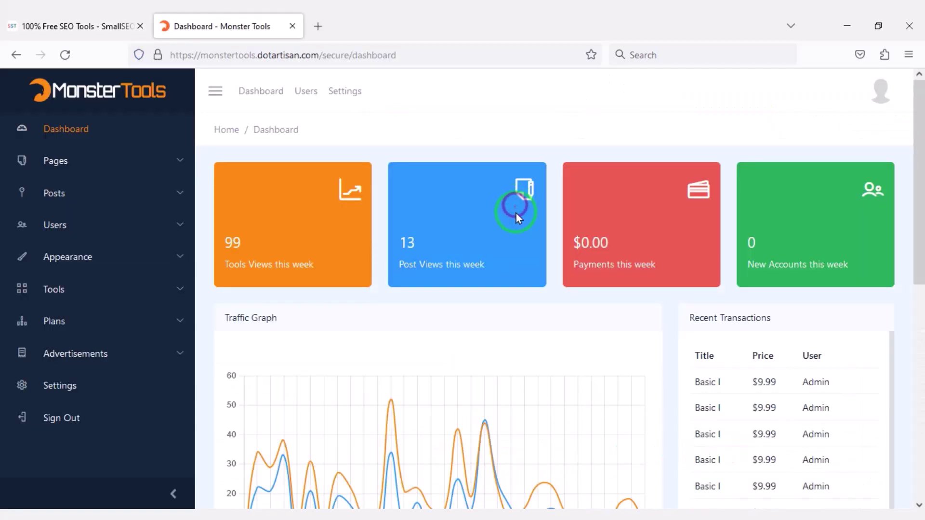
scroll(516, 278, "down", 4)
scroll(516, 279, "down", 5)
Scroll the dashboard tables and expand the Pages, Posts, Users, Appearance, Tools, Plans and Ads groups.
scroll(504, 291, "down", 2)
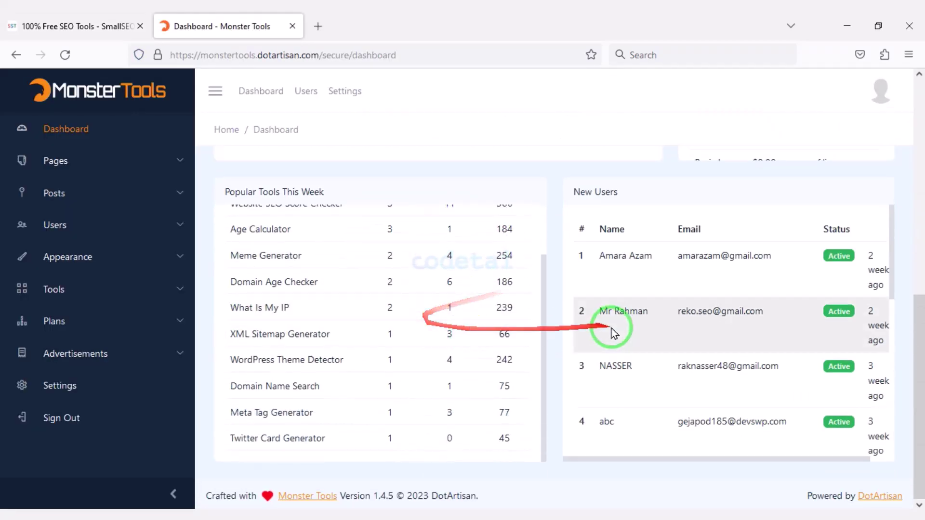
scroll(615, 326, "down", 5)
scroll(718, 428, "down", 3)
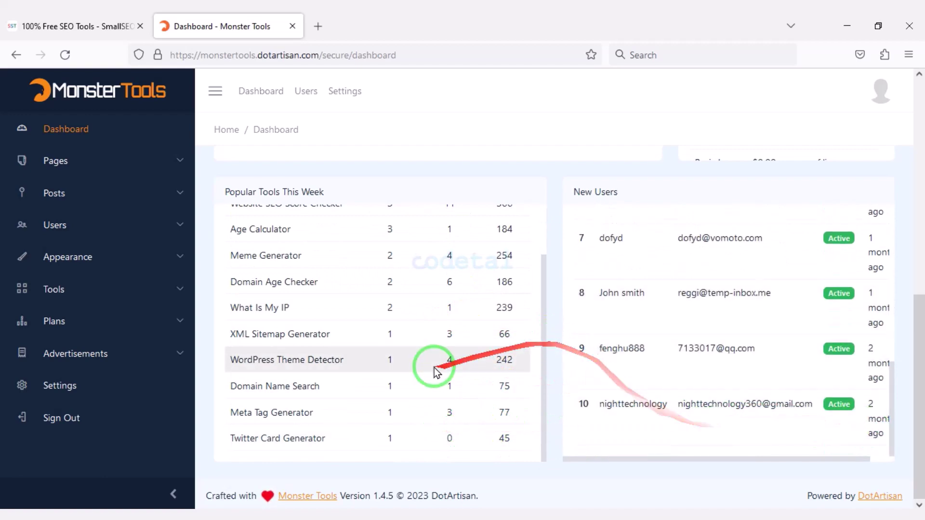
scroll(747, 314, "up", 6)
scroll(269, 166, "up", 4)
left_click(154, 160)
left_click(149, 256)
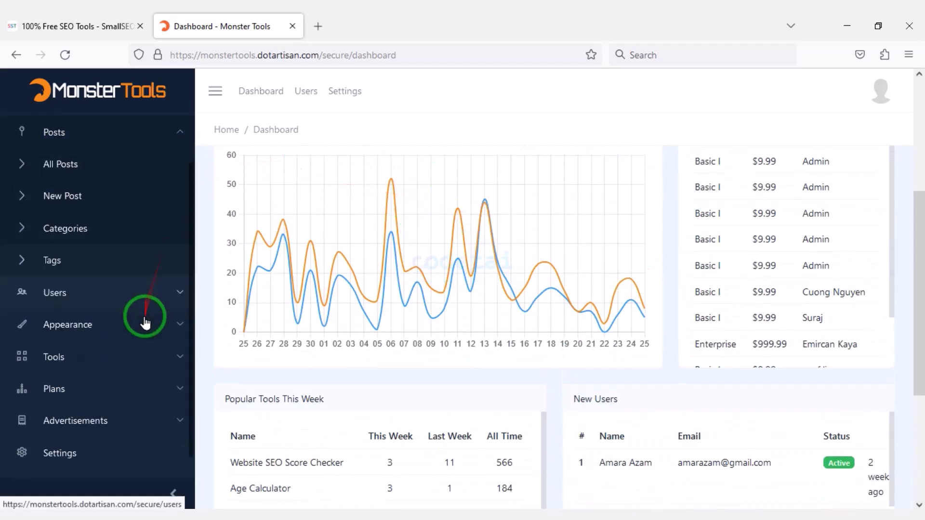
left_click(154, 264)
scroll(151, 313, "down", 2)
left_click(143, 296)
left_click(144, 334)
left_click(137, 395)
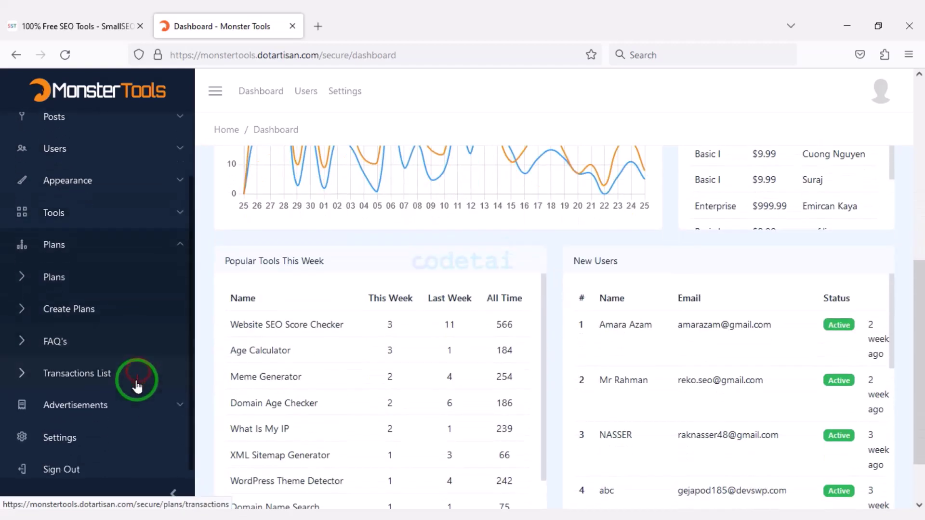
left_click(140, 406)
scroll(120, 443, "down", 2)
Tour the Settings tabs and sections, from Login to Theme Options, then return to SmallSEOTools.
left_click(172, 428)
left_click(428, 230)
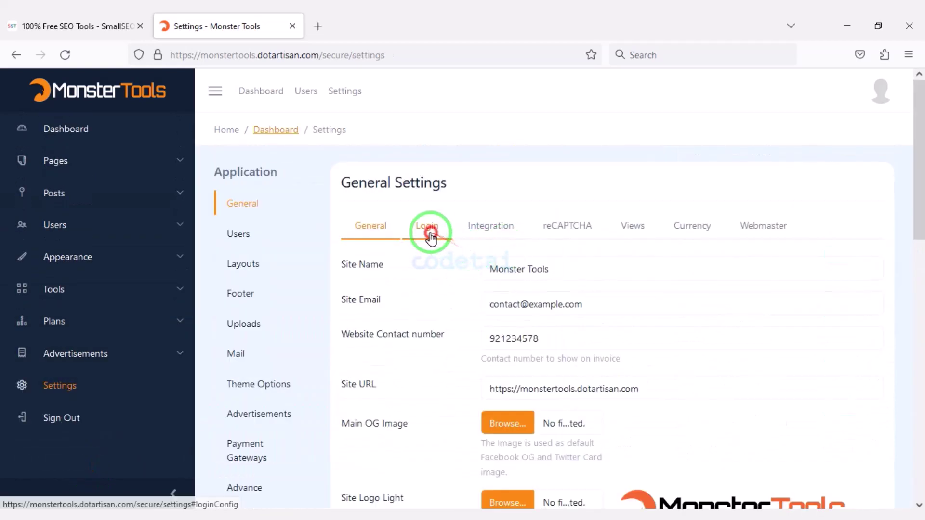
left_click(490, 226)
left_click(627, 229)
left_click(694, 233)
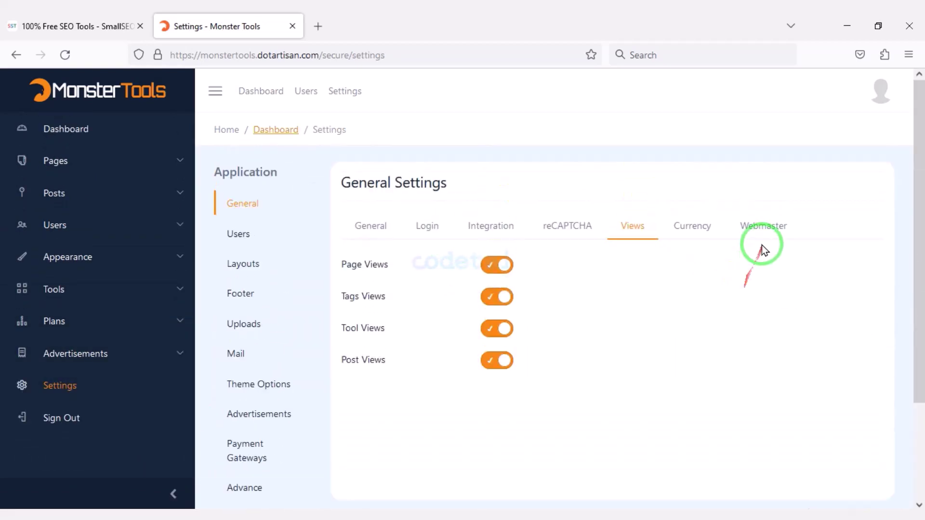
left_click(763, 226)
left_click(270, 266)
left_click(267, 296)
left_click(255, 326)
left_click(258, 360)
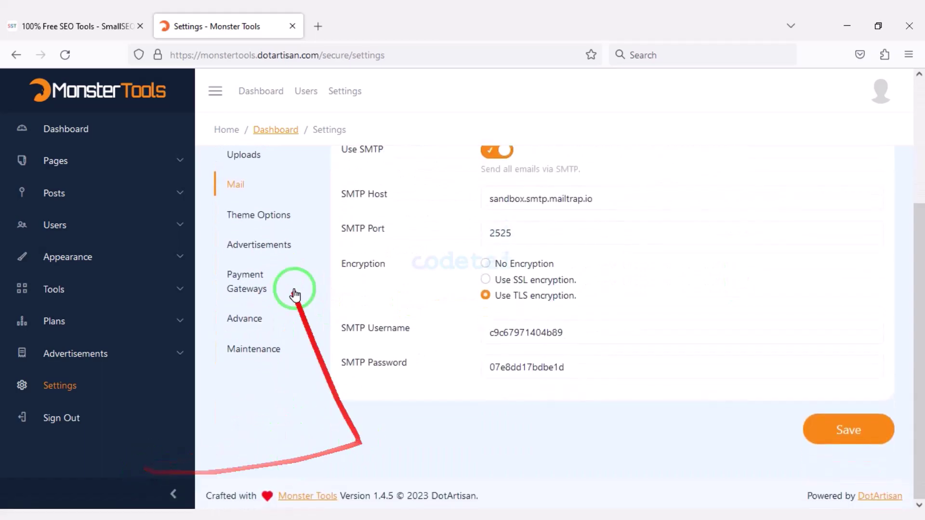
left_click(258, 212)
key("ctrl+shift+Tab")
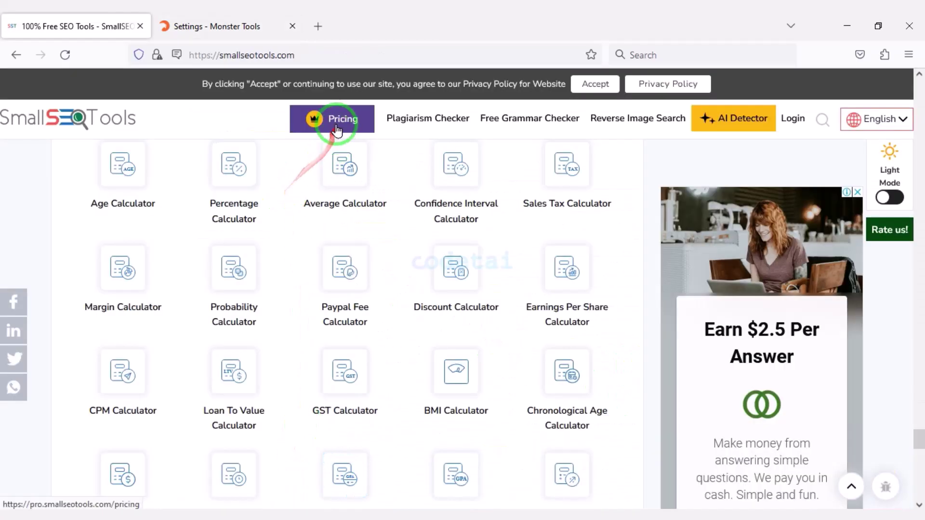
Compare the Weekly, Classic and Enterprise plan prices on the pricing page.
scroll(186, 324, "down", 3)
scroll(299, 222, "up", 3)
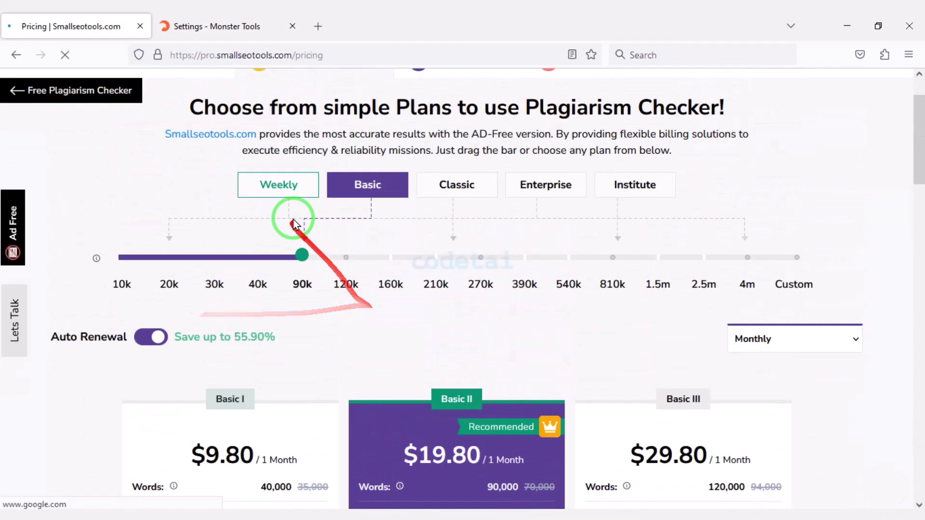
left_click(280, 192)
scroll(236, 364, "down", 3)
scroll(236, 364, "up", 3)
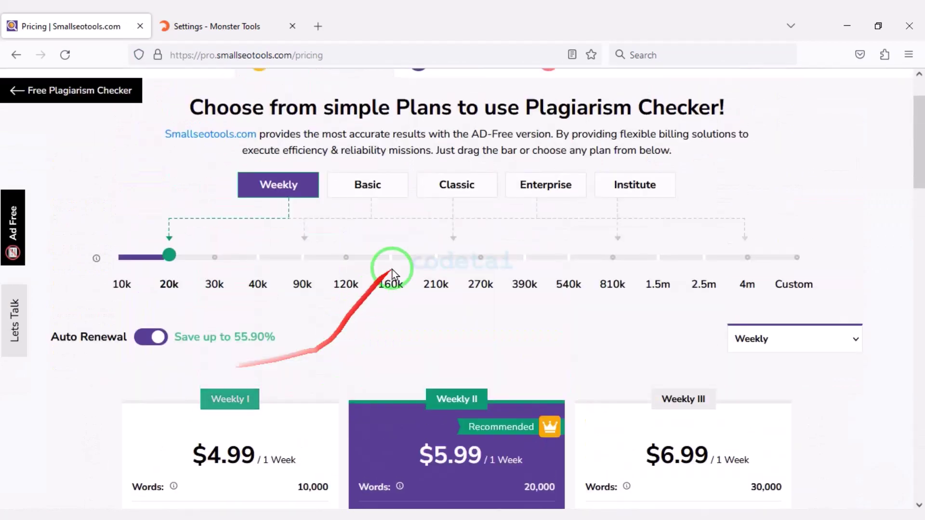
left_click(430, 198)
scroll(444, 450, "down", 5)
scroll(612, 254, "up", 5)
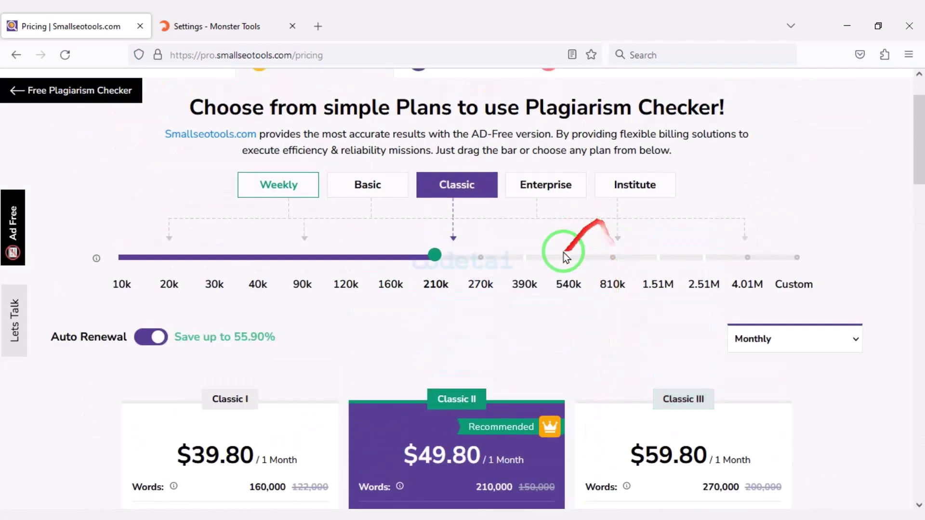
left_click(547, 191)
Scroll back down through the home page tool listings.
scroll(533, 388, "down", 5)
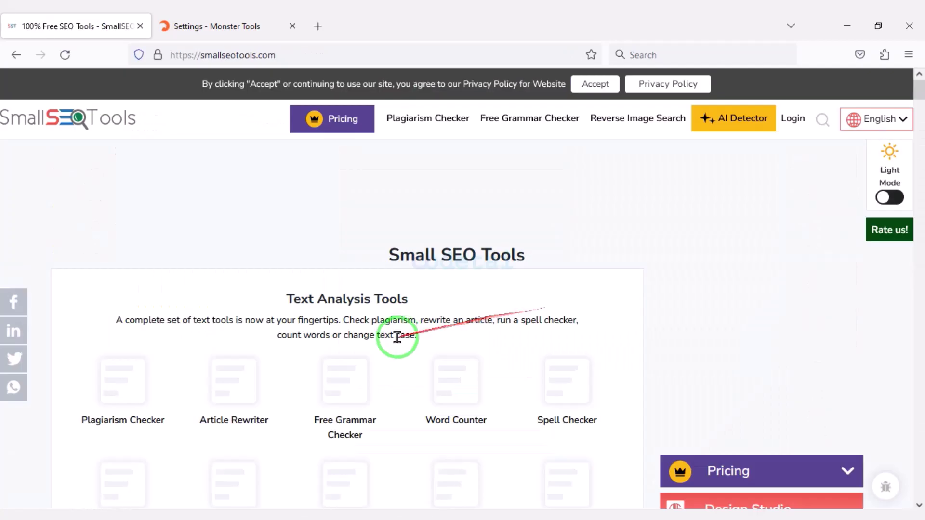
scroll(385, 318, "down", 10)
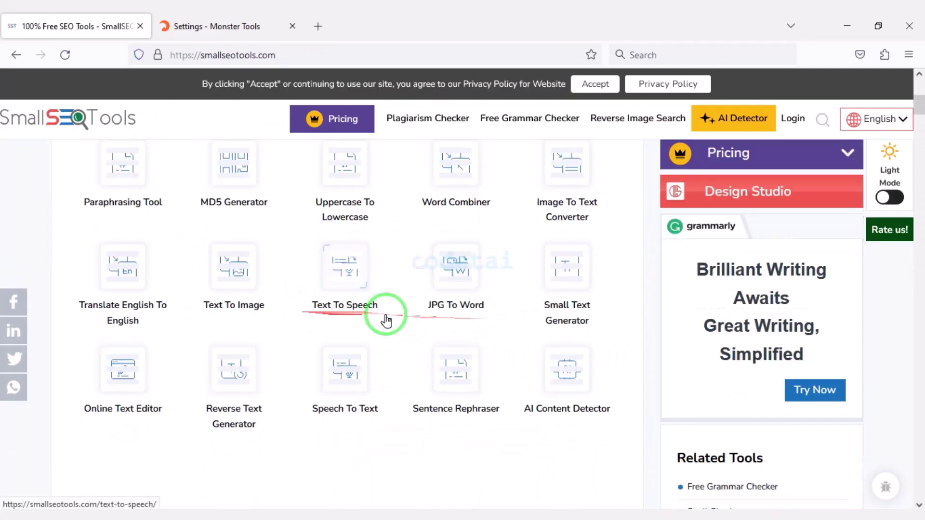
scroll(407, 345, "down", 10)
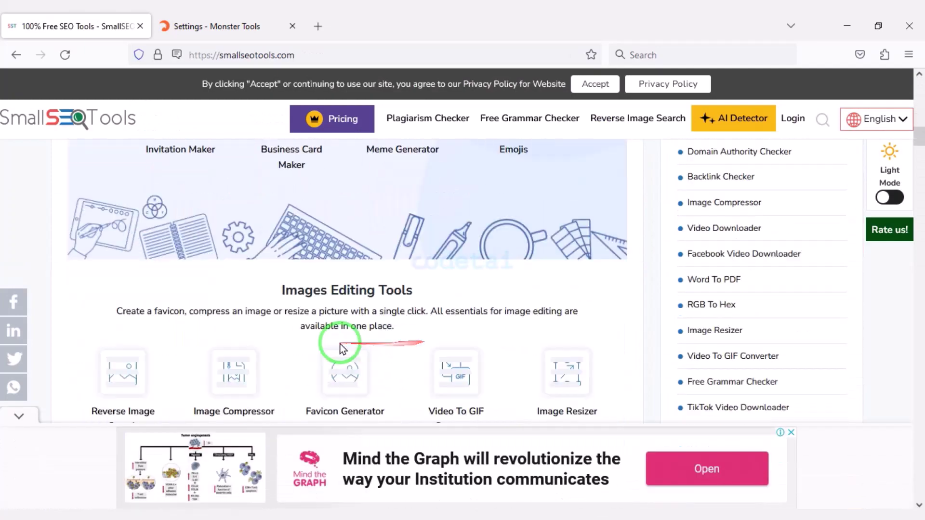
scroll(280, 334, "down", 15)
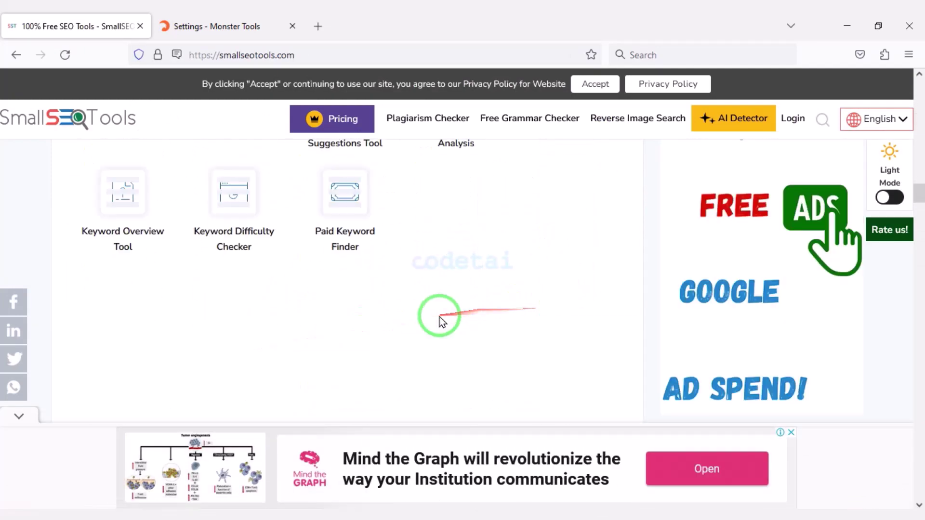
scroll(351, 332, "down", 15)
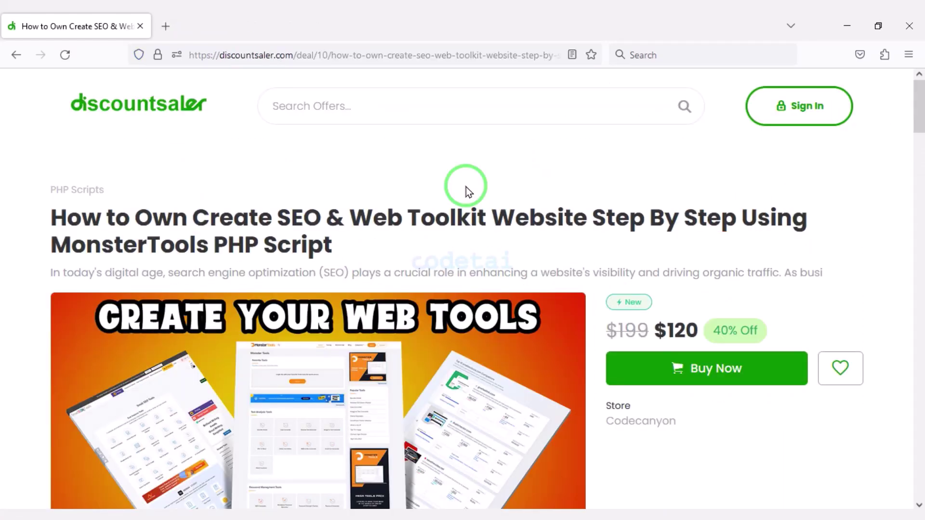
Review the $120 MonsterTools PHP Script deal and follow Buy Now to its CodeCanyon page.
scroll(466, 190, "down", 2)
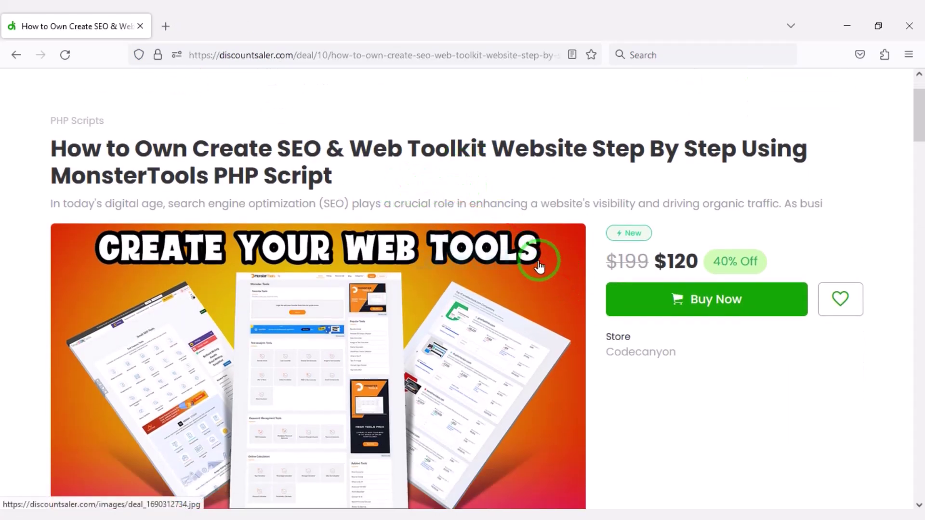
scroll(539, 266, "down", 4)
scroll(818, 460, "up", 2)
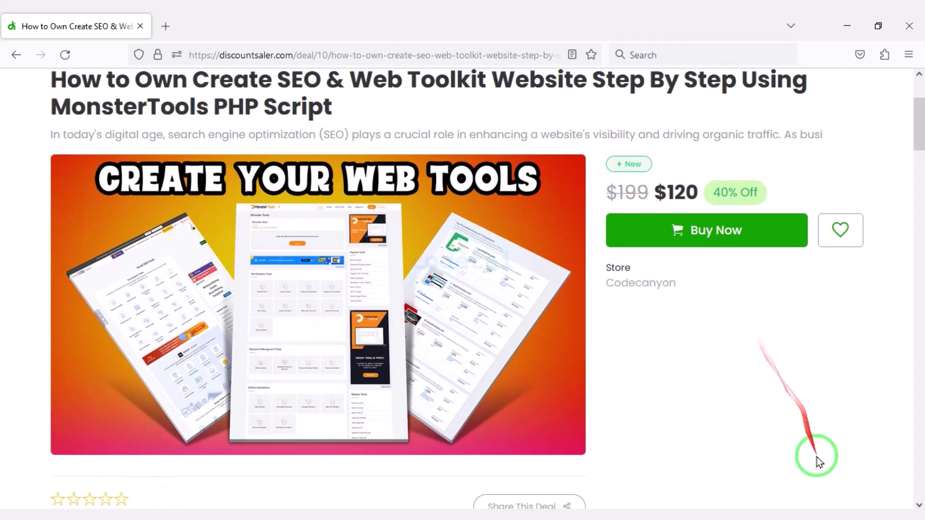
scroll(342, 285, "up", 2)
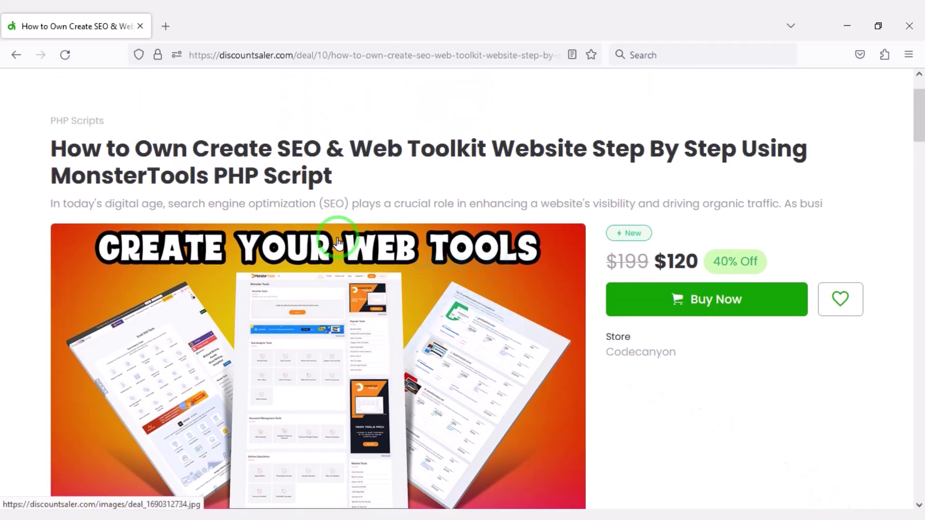
scroll(339, 243, "down", 10)
scroll(483, 342, "up", 13)
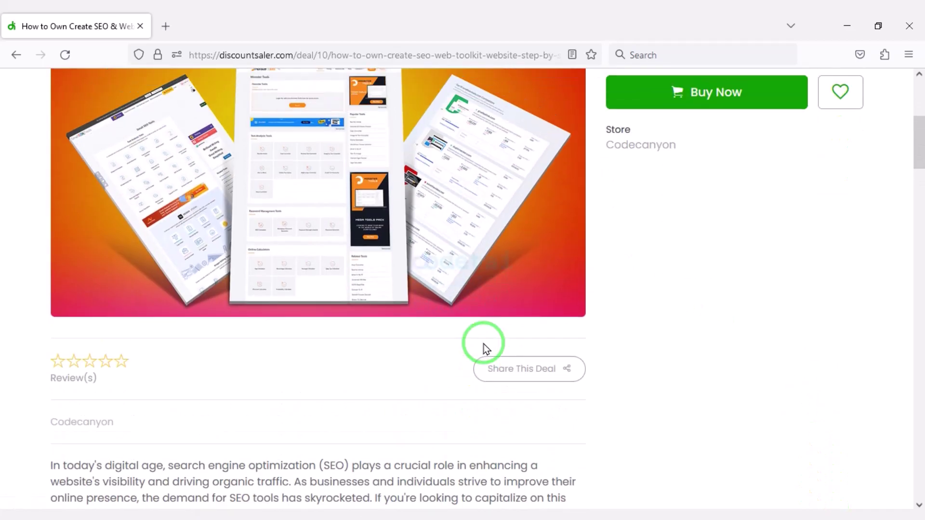
scroll(472, 308, "up", 1)
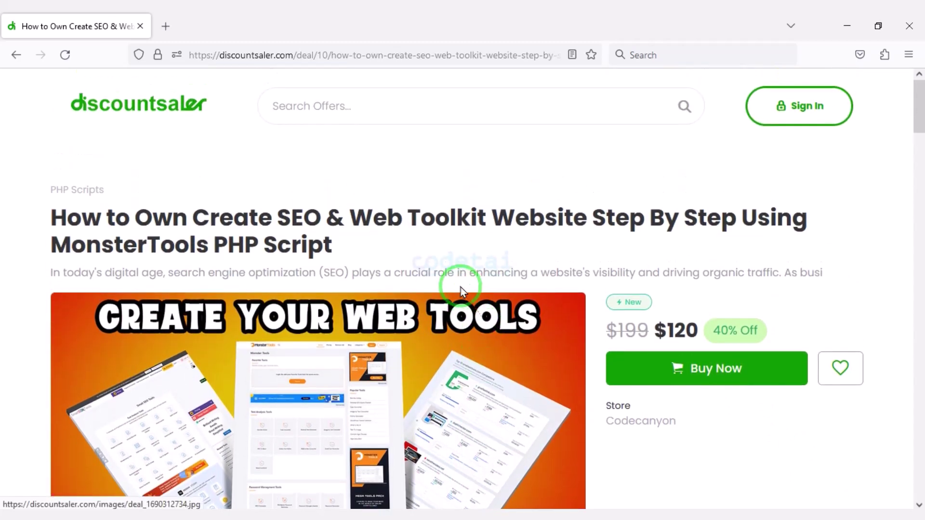
scroll(461, 287, "down", 2)
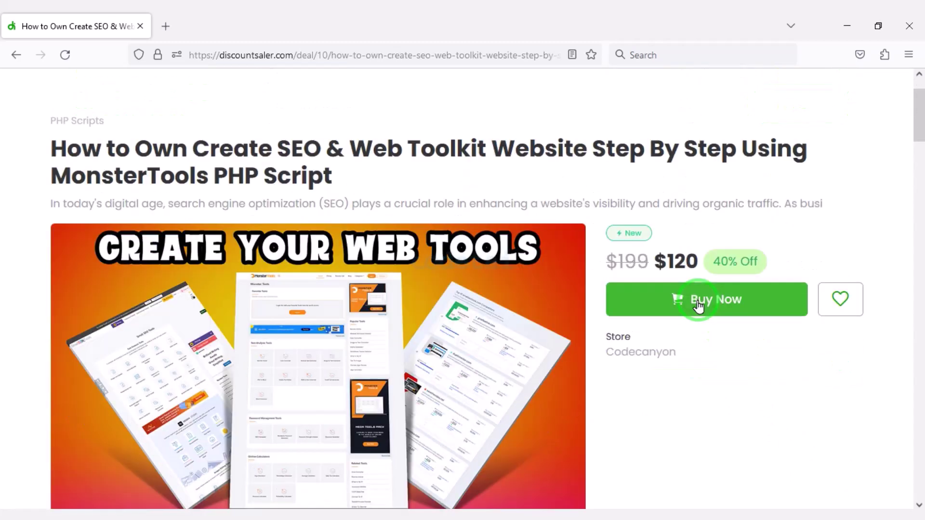
left_click(698, 304)
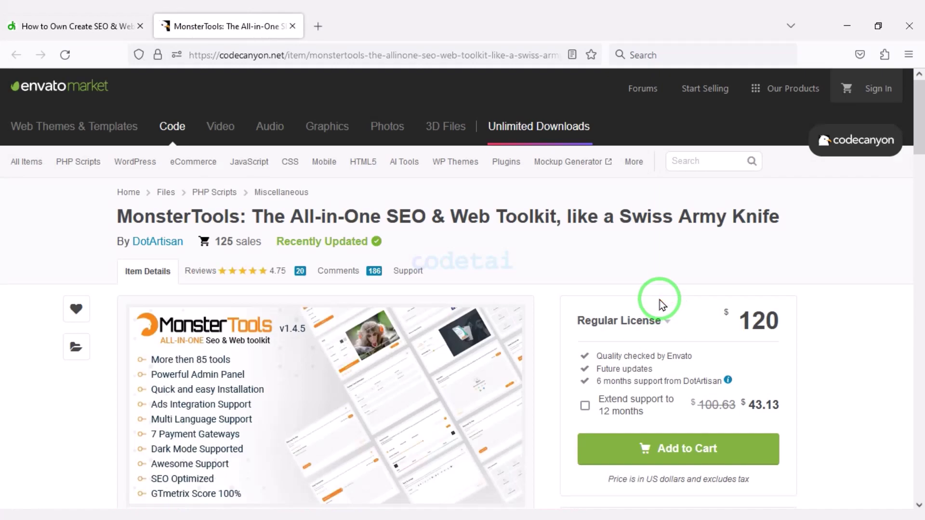
Outline the MonsterTools product title on the CodeCanyon item page.
left_click(544, 259)
scroll(543, 260, "down", 1)
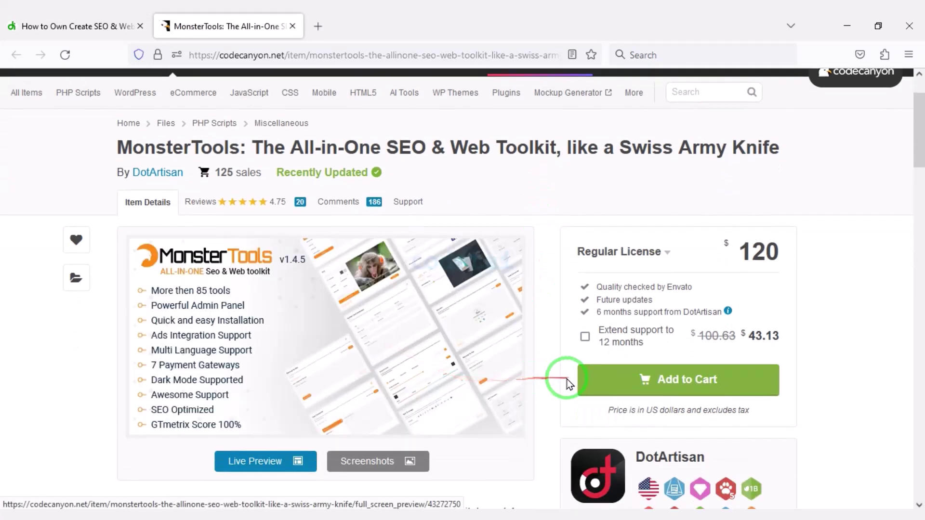
scroll(551, 391, "up", 1)
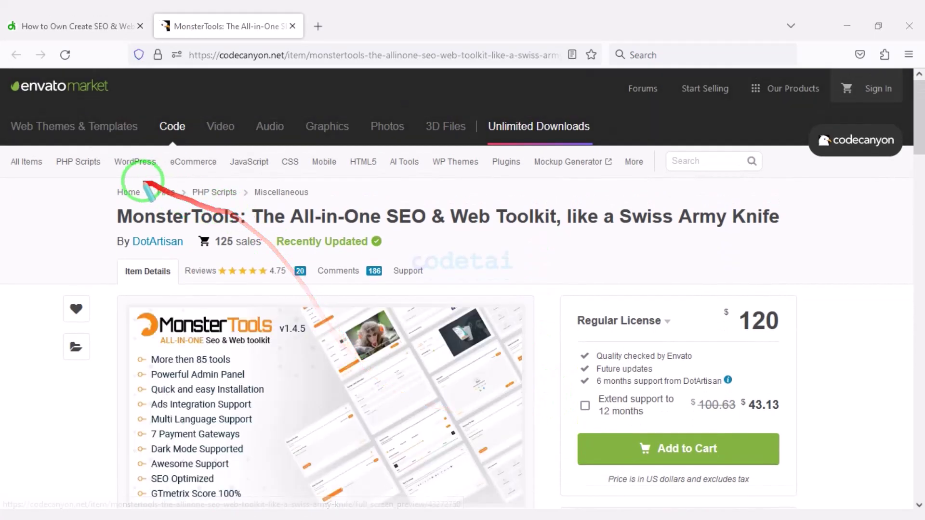
left_click_drag(195, 232, 814, 237)
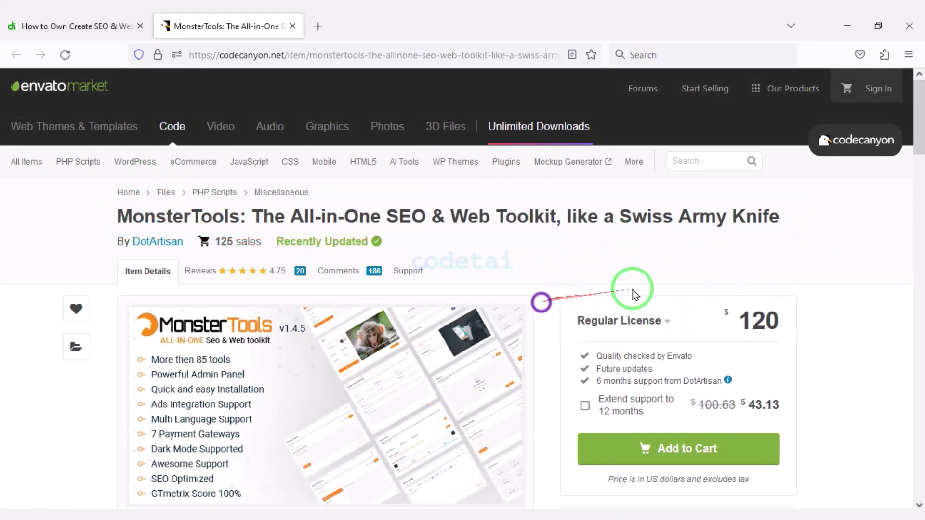
Read through the item description and add the $120 Regular License to the cart.
scroll(631, 291, "down", 3)
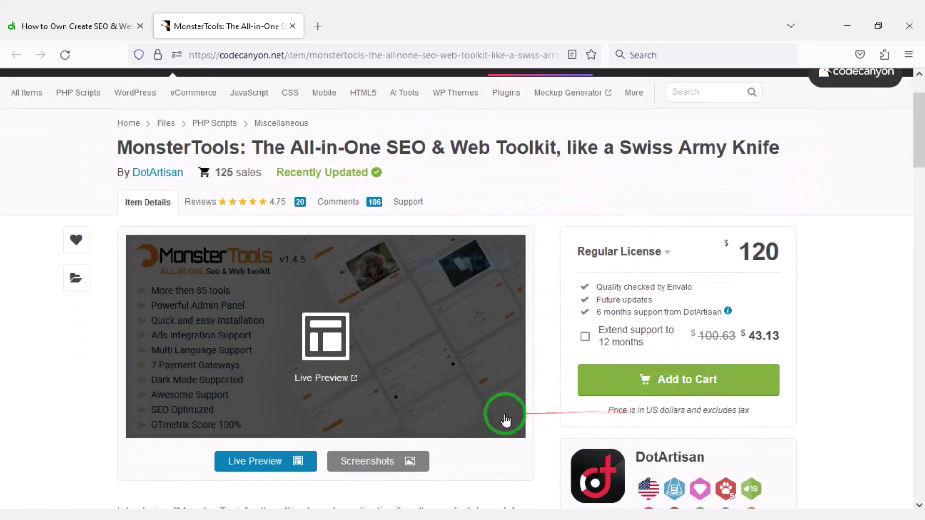
scroll(683, 406, "down", 3)
scroll(619, 407, "down", 10)
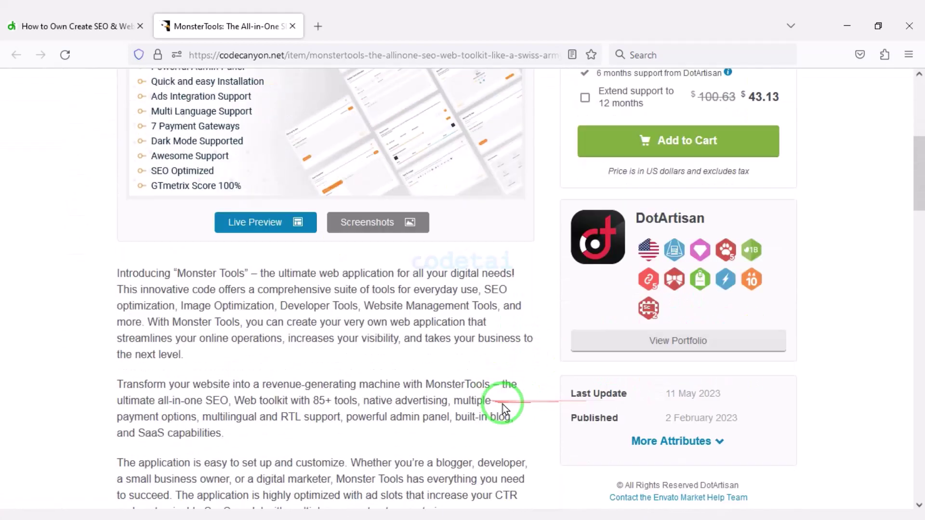
scroll(437, 377, "down", 10)
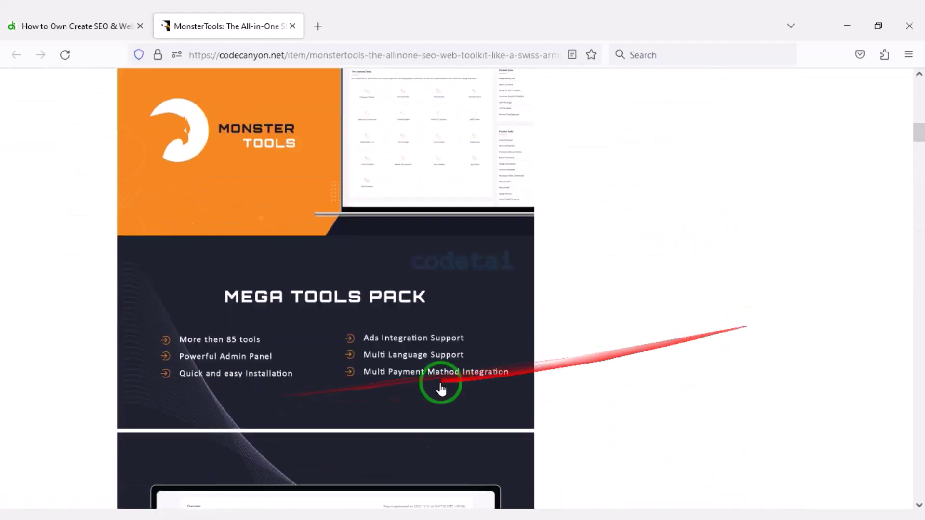
scroll(437, 380, "down", 20)
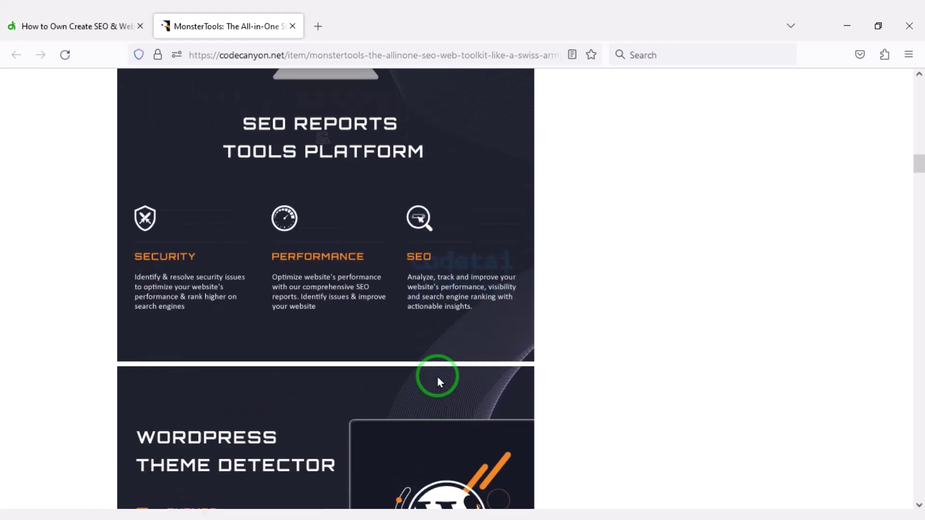
scroll(443, 383, "down", 20)
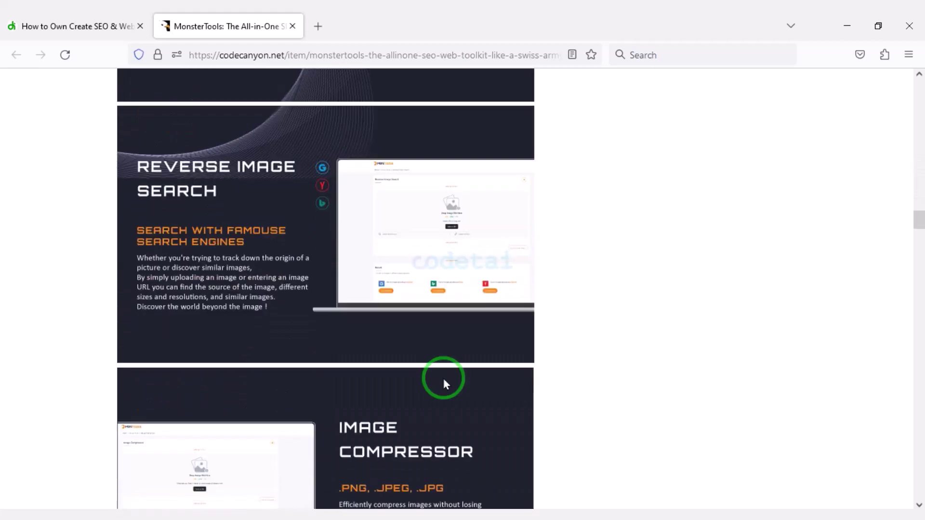
scroll(446, 383, "down", 20)
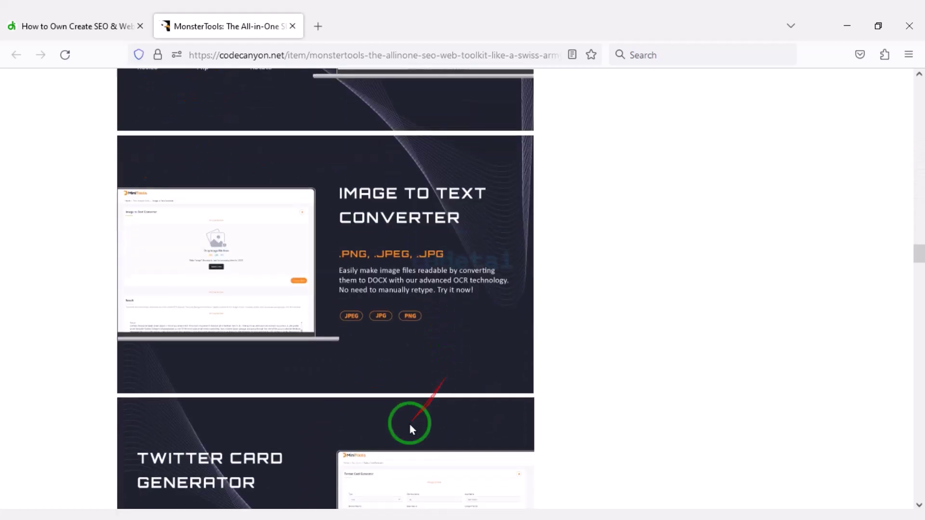
scroll(455, 439, "down", 20)
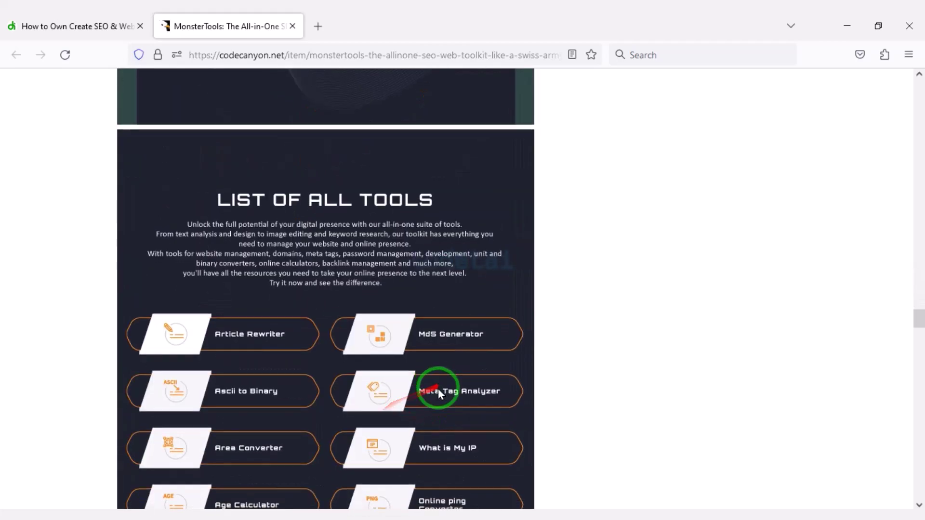
scroll(371, 440, "down", 20)
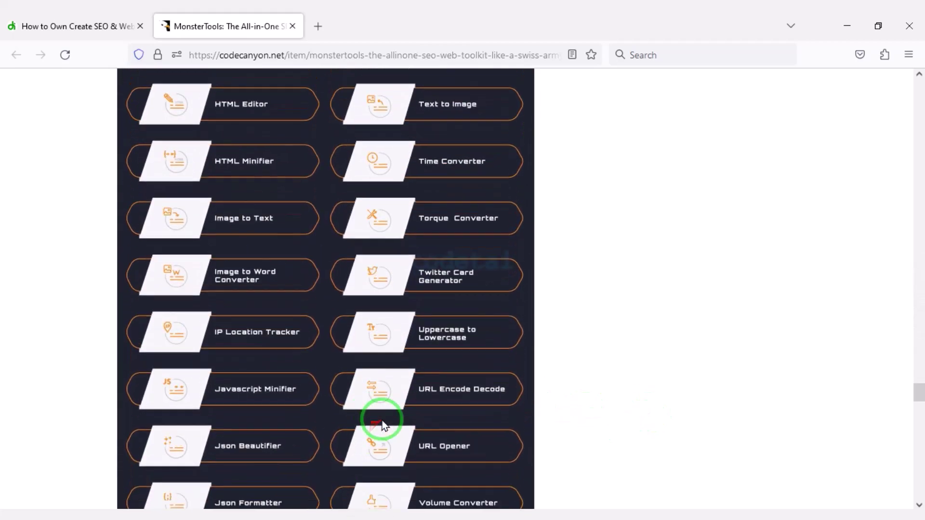
scroll(382, 433, "down", 10)
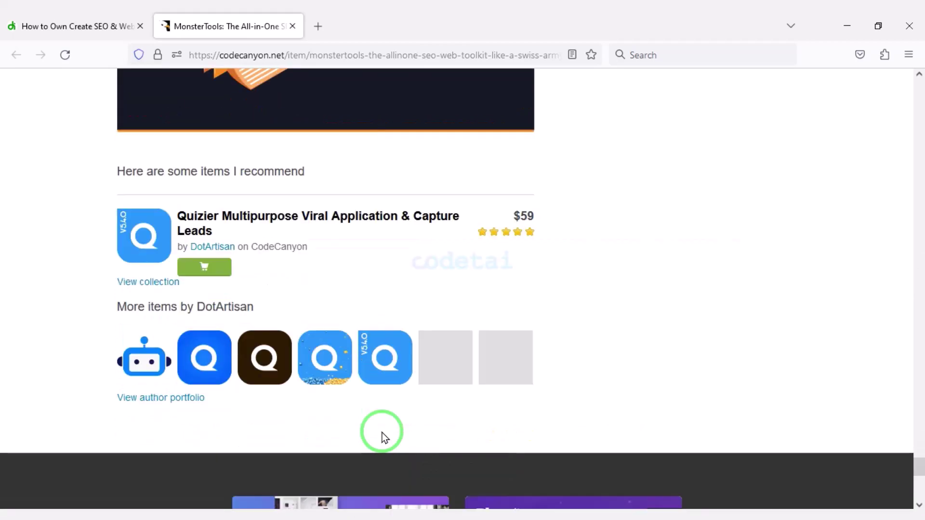
scroll(641, 362, "up", 20)
scroll(641, 382, "up", 20)
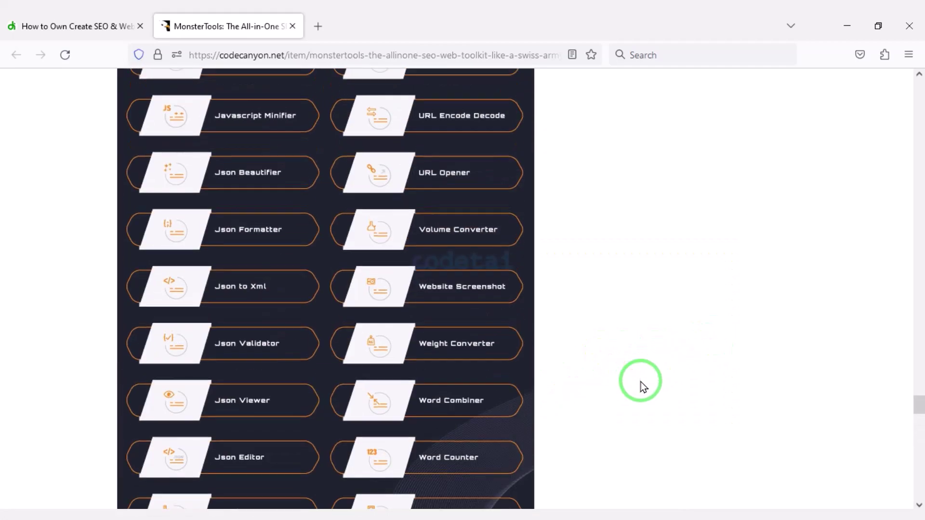
scroll(643, 388, "up", 20)
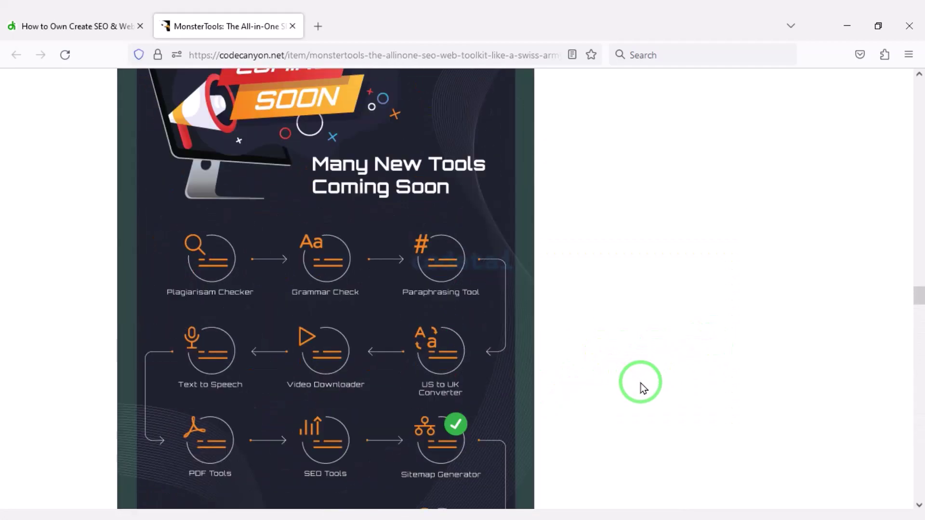
scroll(641, 383, "up", 20)
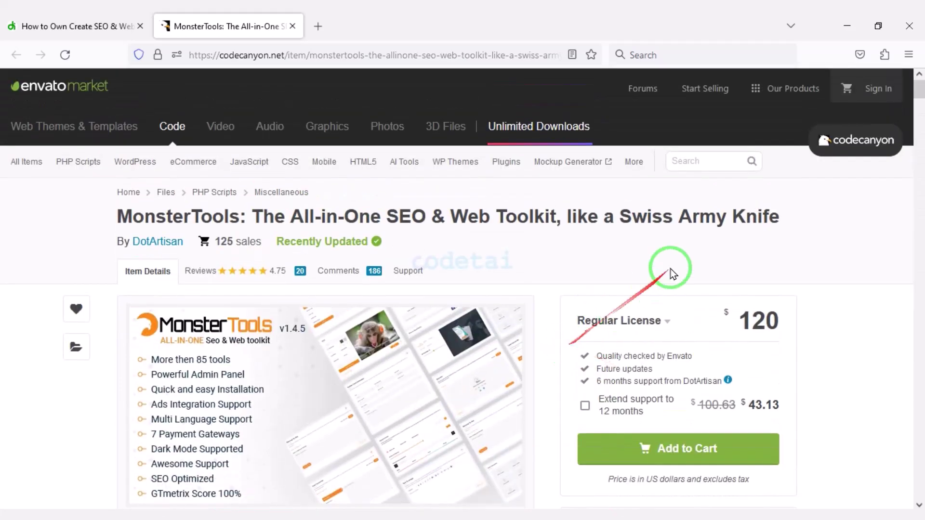
scroll(805, 269, "down", 3)
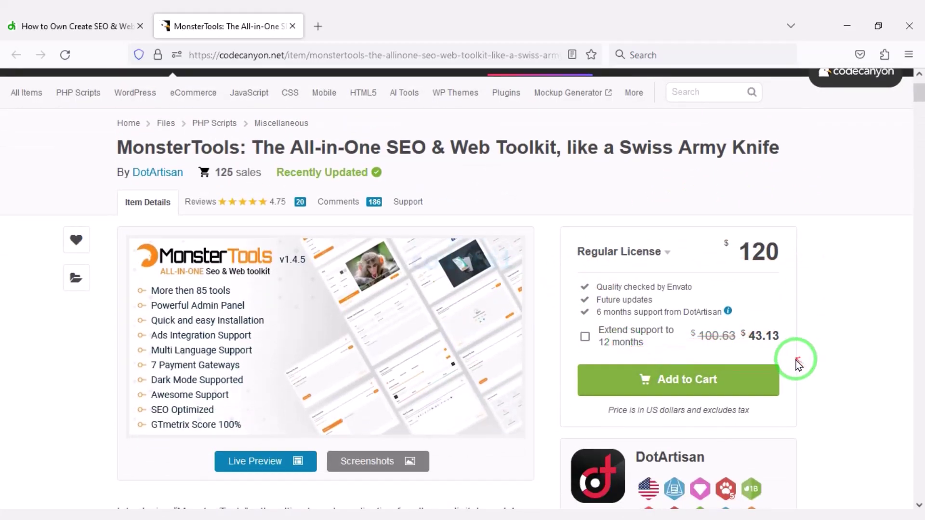
scroll(833, 385, "down", 3)
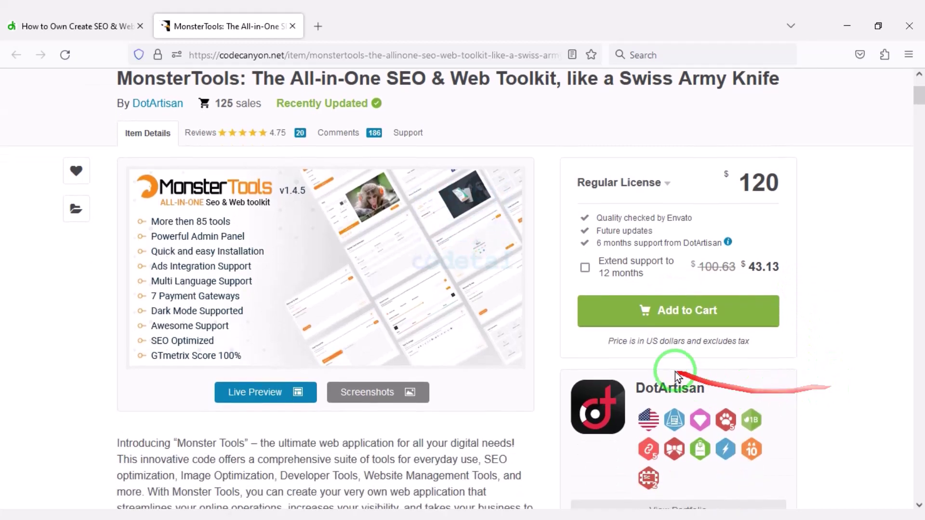
left_click(676, 319)
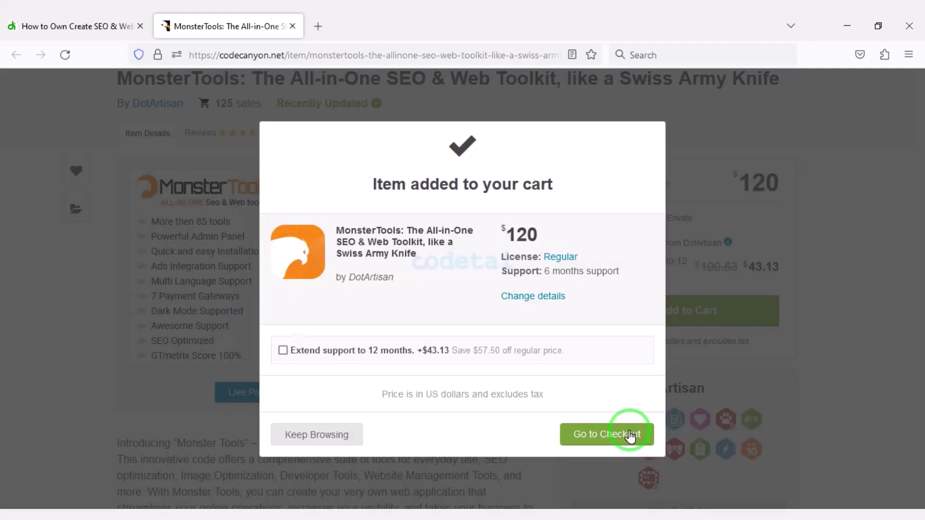
Highlight the social sign-in options and the account sign-up fields on the checkout page.
scroll(547, 386, "down", 9)
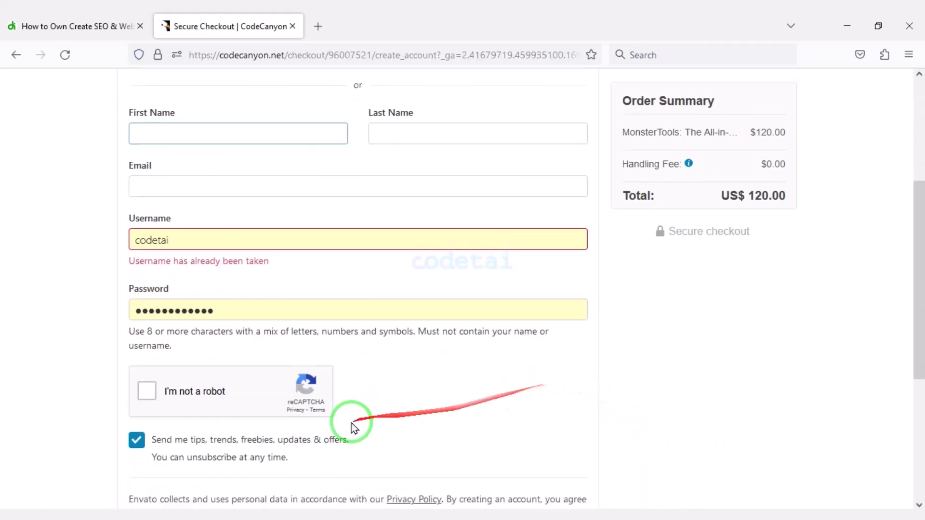
scroll(516, 409, "up", 9)
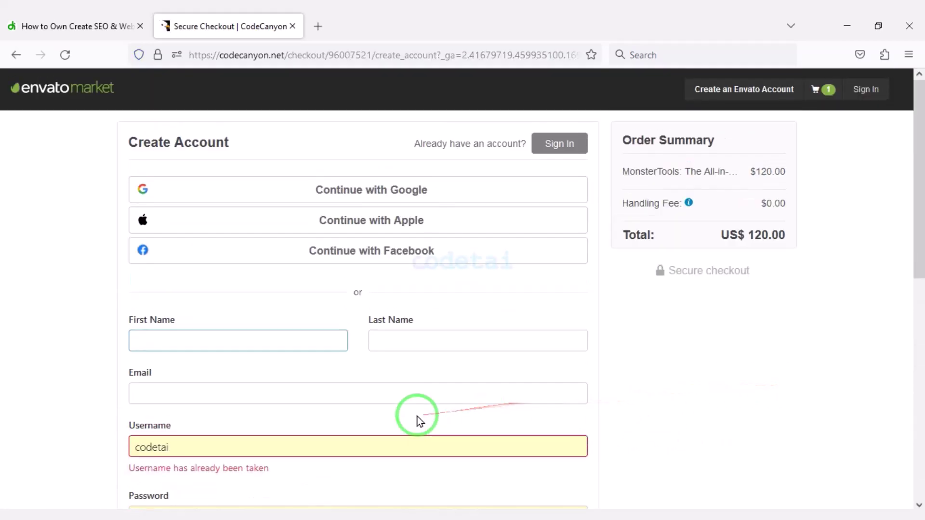
left_click(417, 412)
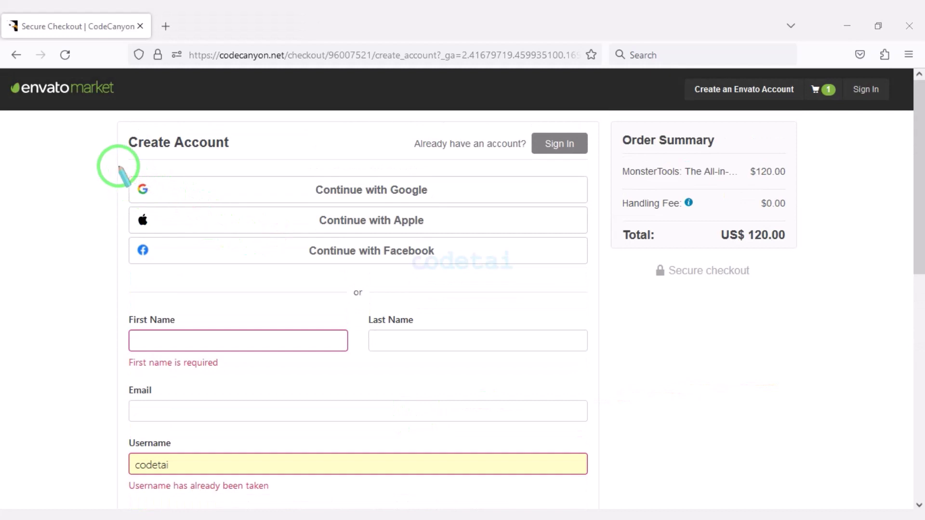
mouse_move(118, 166)
left_mouse_down()
mouse_move(324, 241)
mouse_move(568, 279)
left_mouse_up()
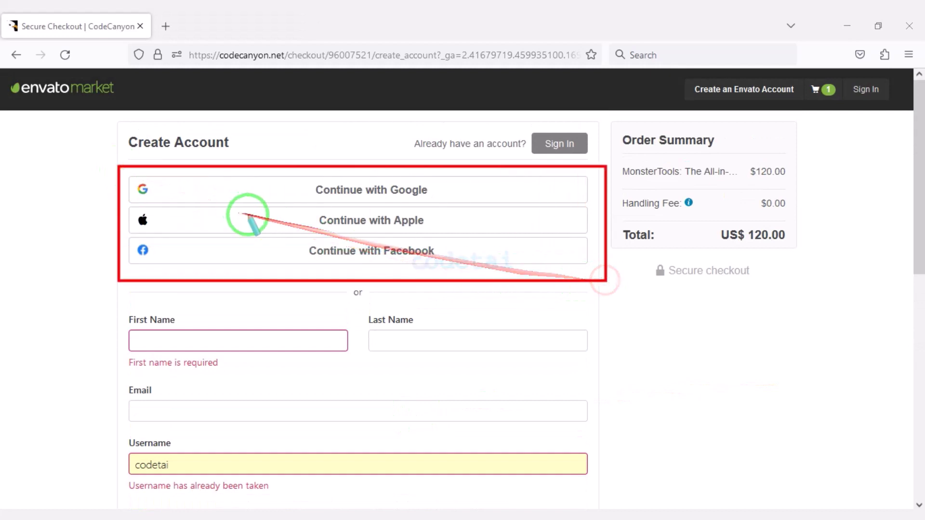
scroll(462, 331, "down", 4)
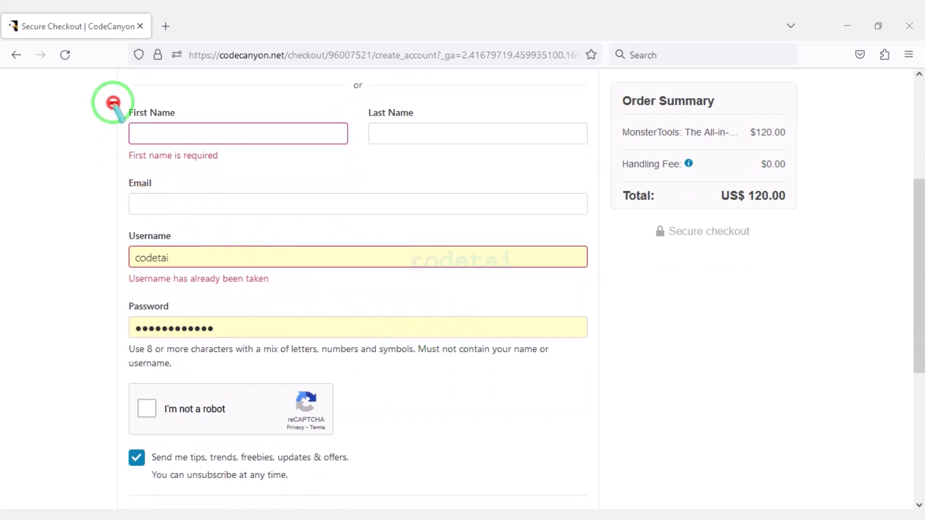
left_click_drag(113, 102, 601, 372)
Sign in with the existing account's saved credentials and continue to order review.
scroll(577, 368, "down", 4)
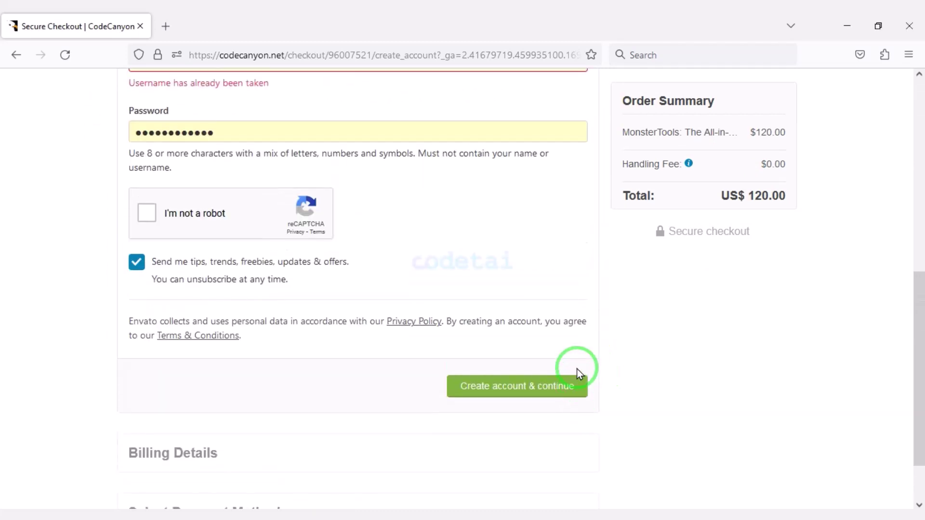
scroll(577, 369, "up", 3)
scroll(258, 420, "down", 4)
scroll(597, 334, "up", 6)
scroll(597, 335, "up", 3)
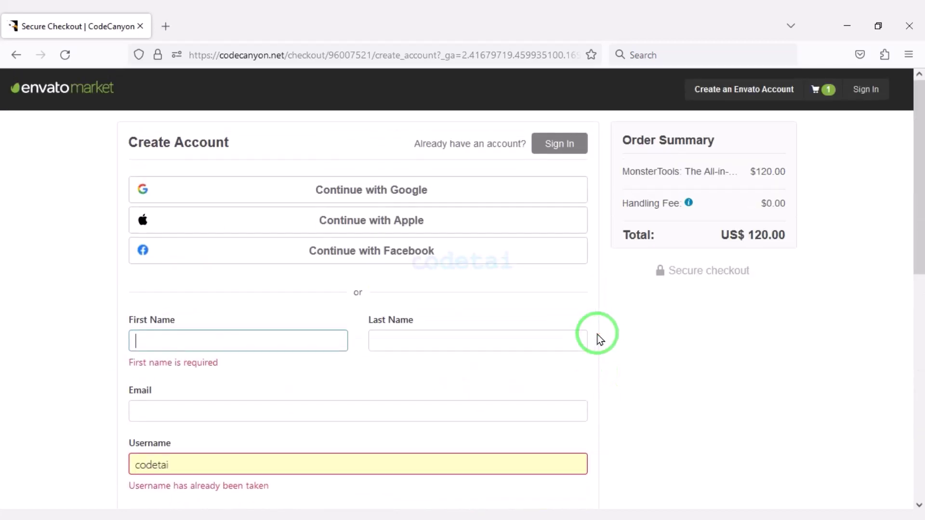
left_click(555, 147)
scroll(434, 289, "down", 3)
left_click(503, 376)
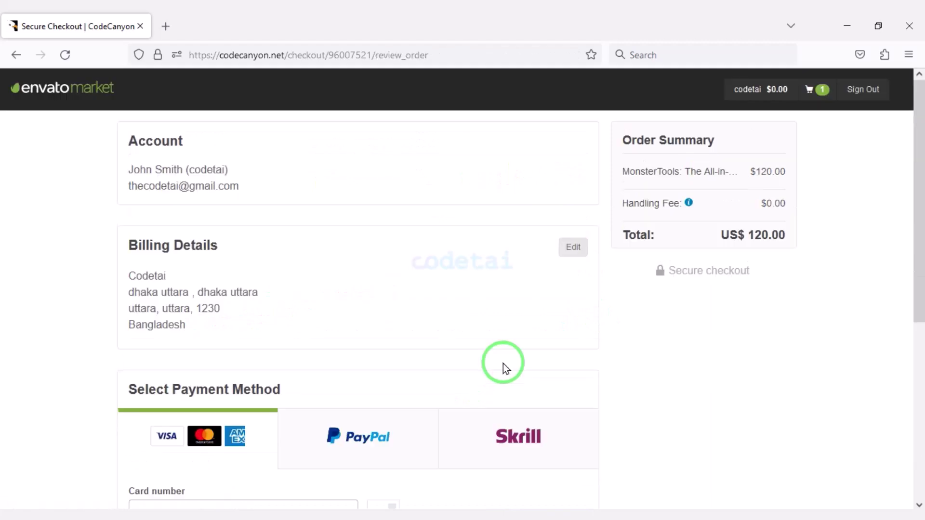
Edit and save the billing details to continue checkout.
scroll(530, 289, "down", 2)
left_click(569, 181)
scroll(135, 289, "down", 2)
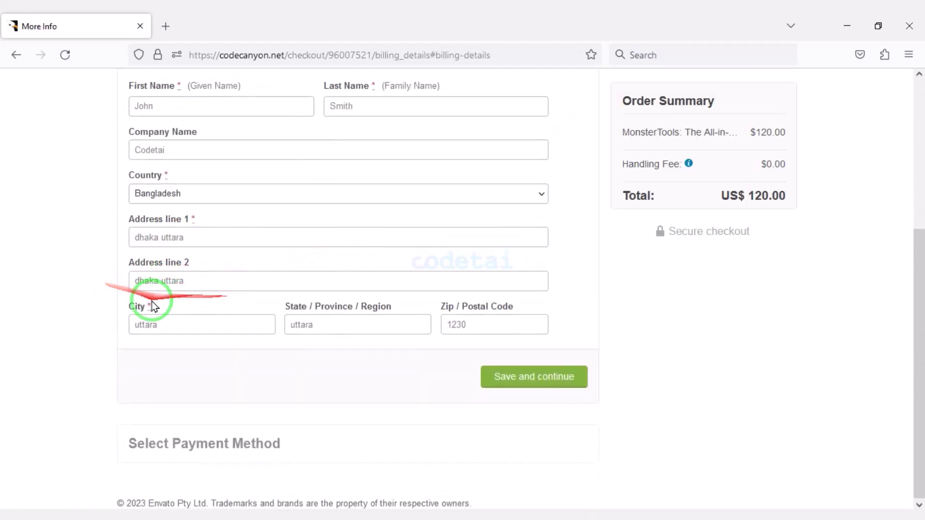
left_click(530, 388)
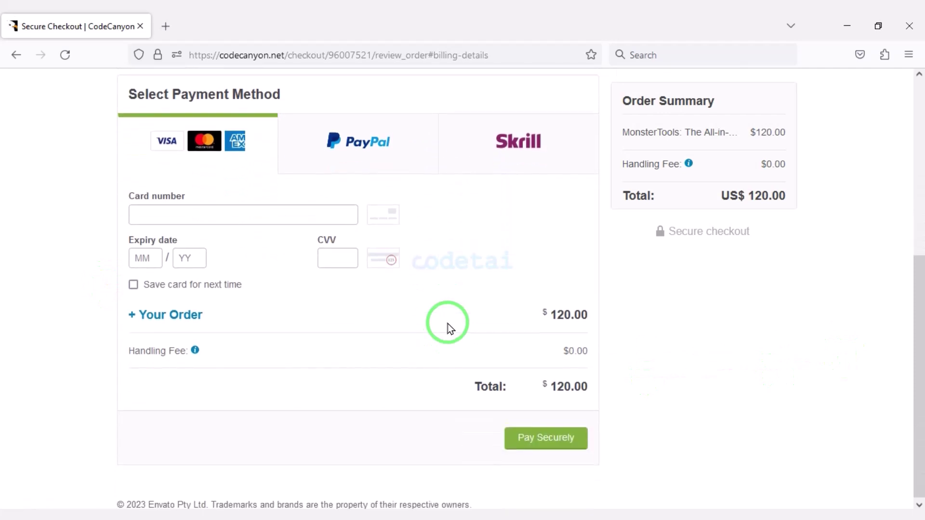
Outline the payment methods and pay the $120 order by credit card.
mouse_move(128, 116)
left_mouse_down()
mouse_move(378, 171)
mouse_move(568, 170)
left_mouse_up()
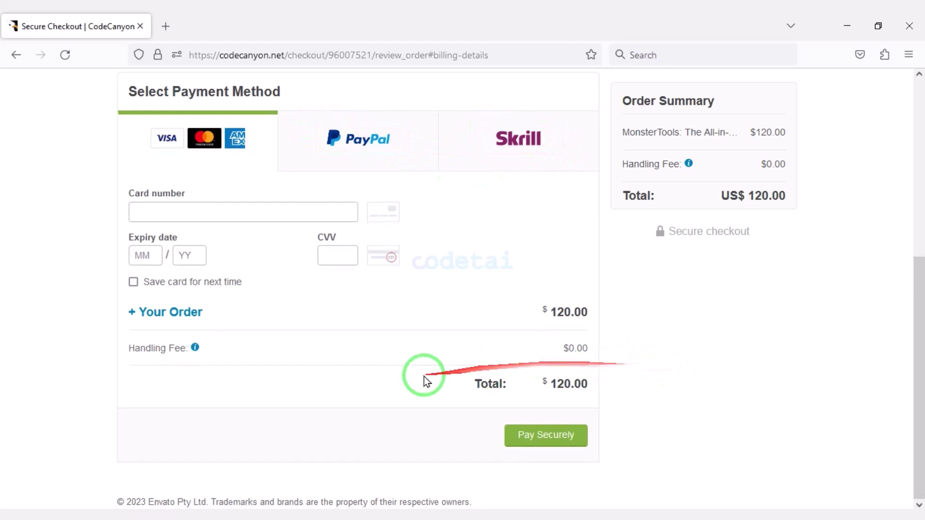
left_click(260, 163)
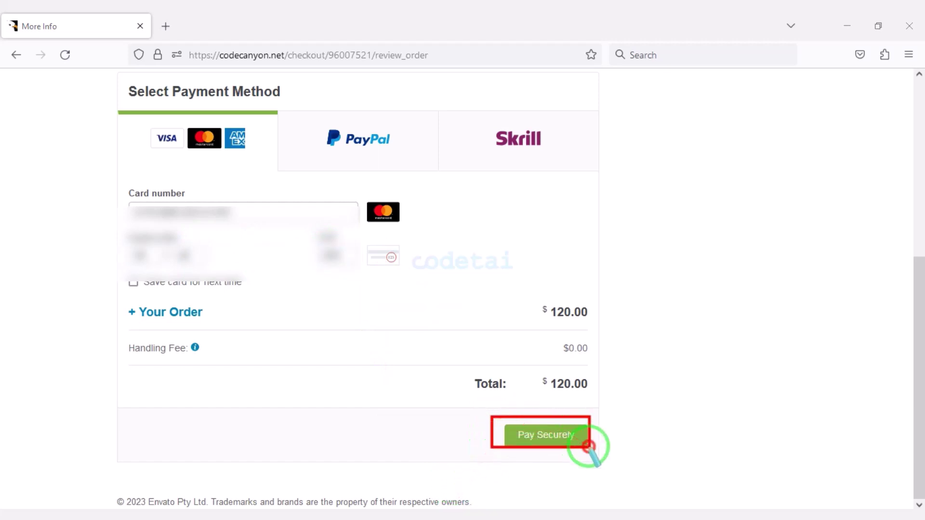
left_click(541, 439)
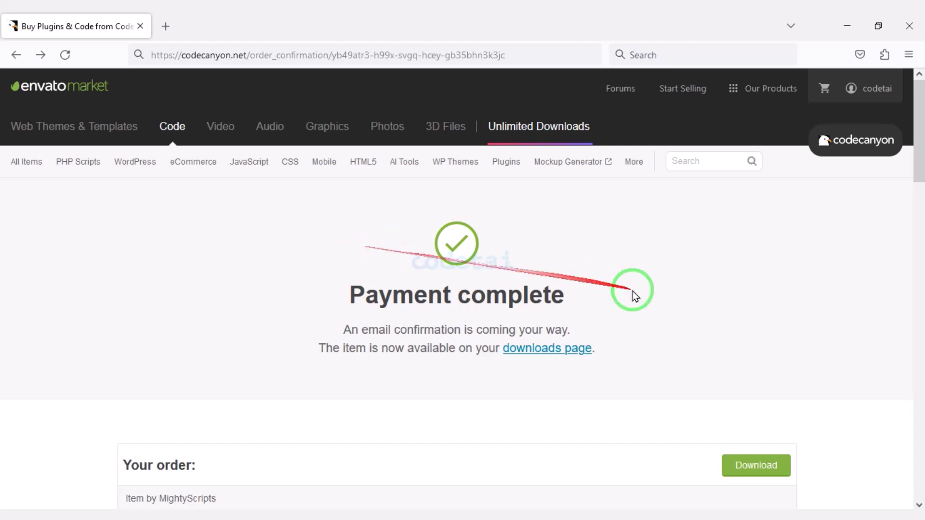
Go to Downloads from the account menu and outline the three Source Code files.
left_click(852, 89)
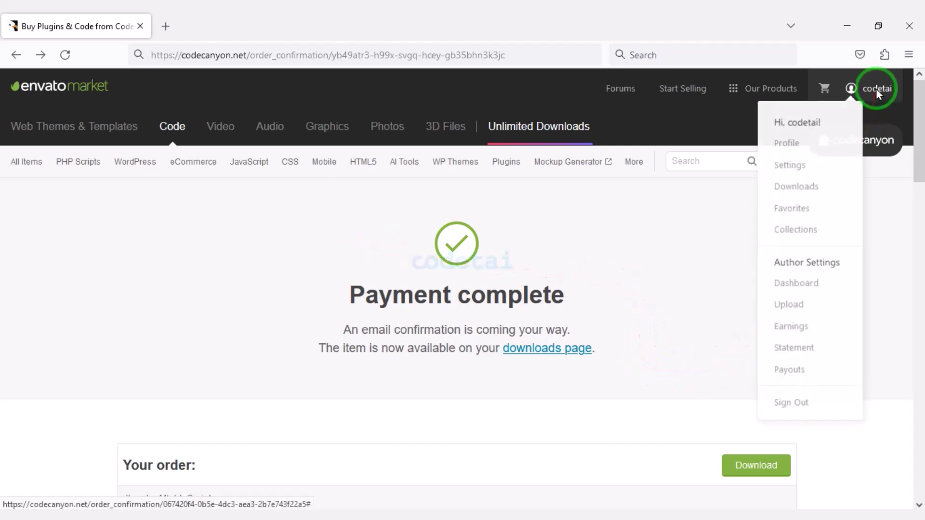
left_click(800, 188)
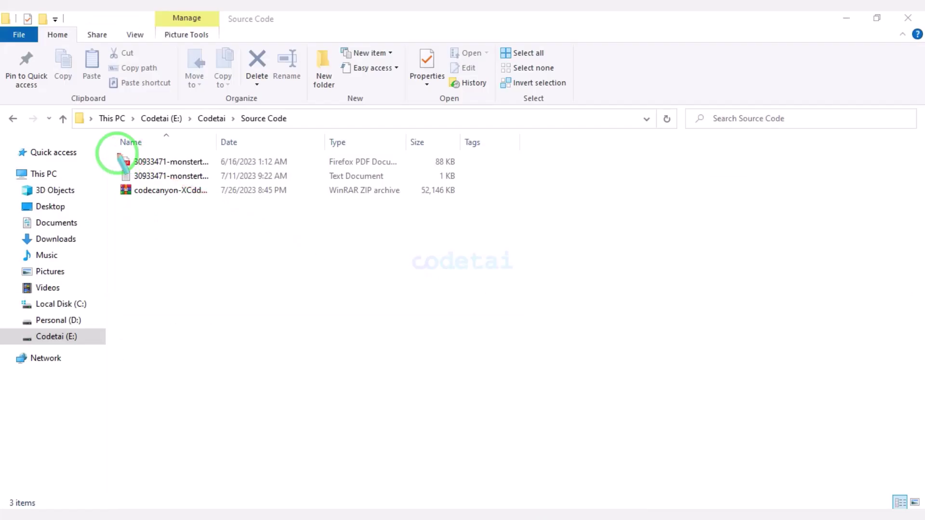
mouse_move(118, 154)
left_mouse_down()
mouse_move(418, 221)
mouse_move(527, 220)
left_mouse_up()
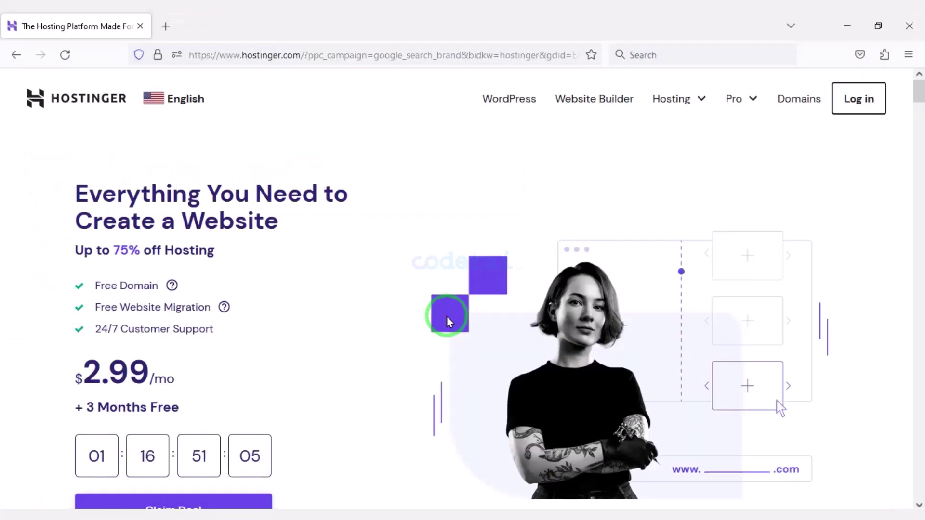
scroll(444, 316, "down", 3)
scroll(444, 337, "down", 4)
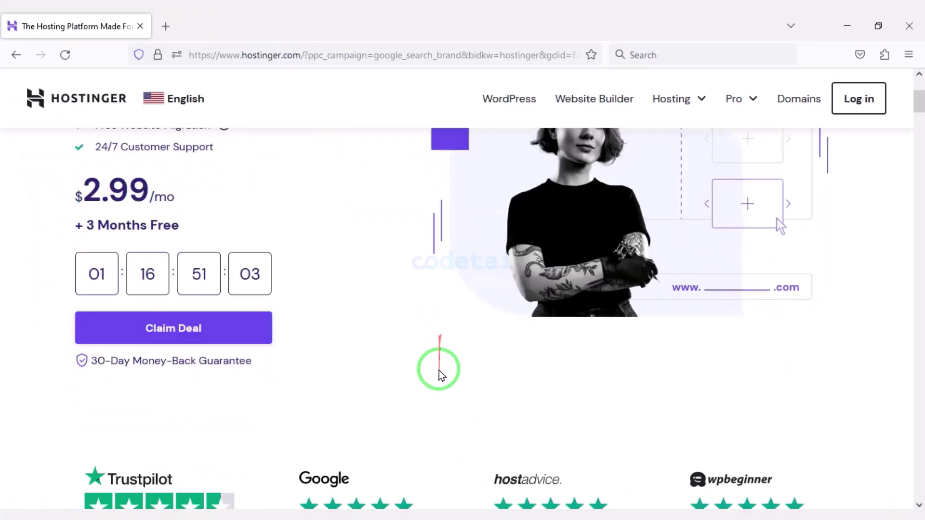
scroll(454, 354, "down", 3)
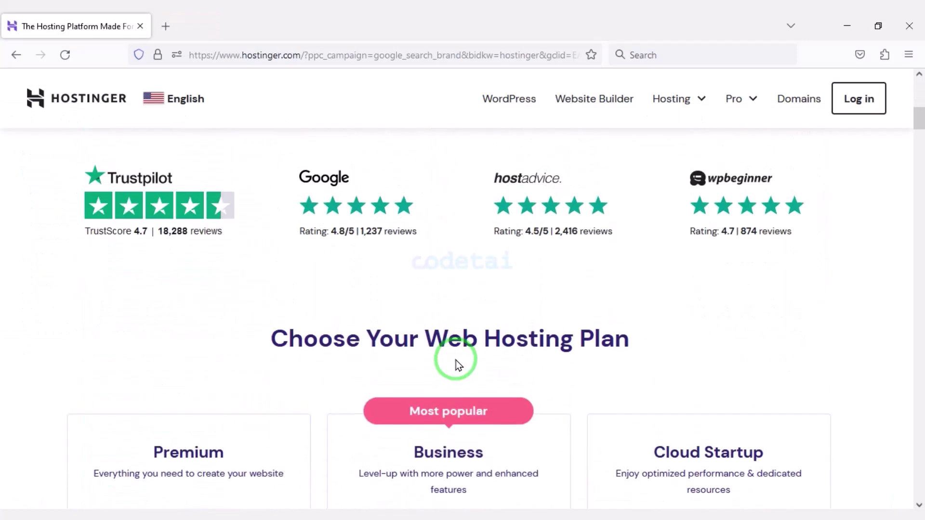
scroll(457, 365, "down", 7)
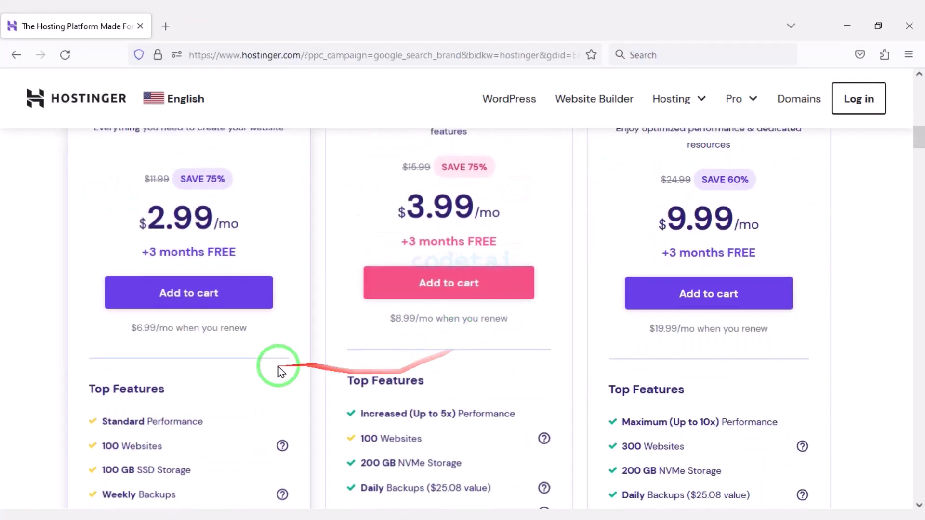
scroll(450, 359, "down", 12)
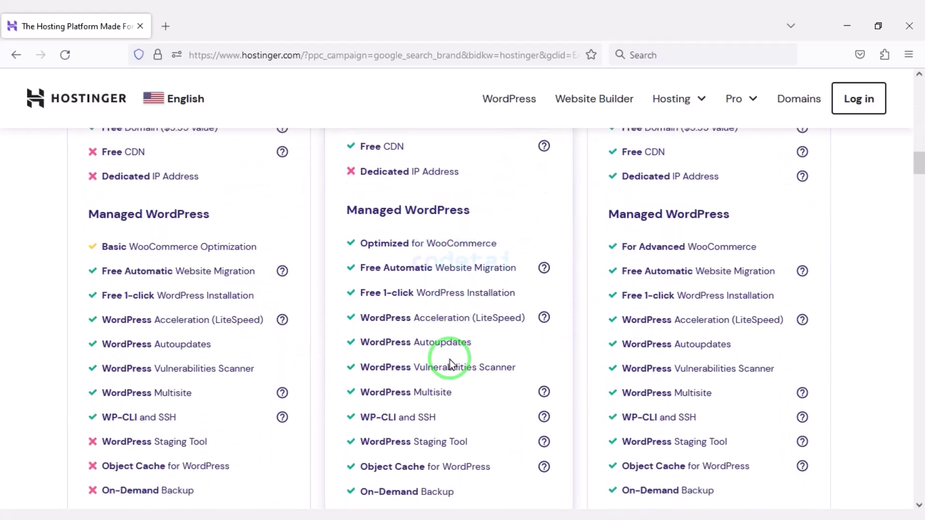
scroll(410, 395, "down", 13)
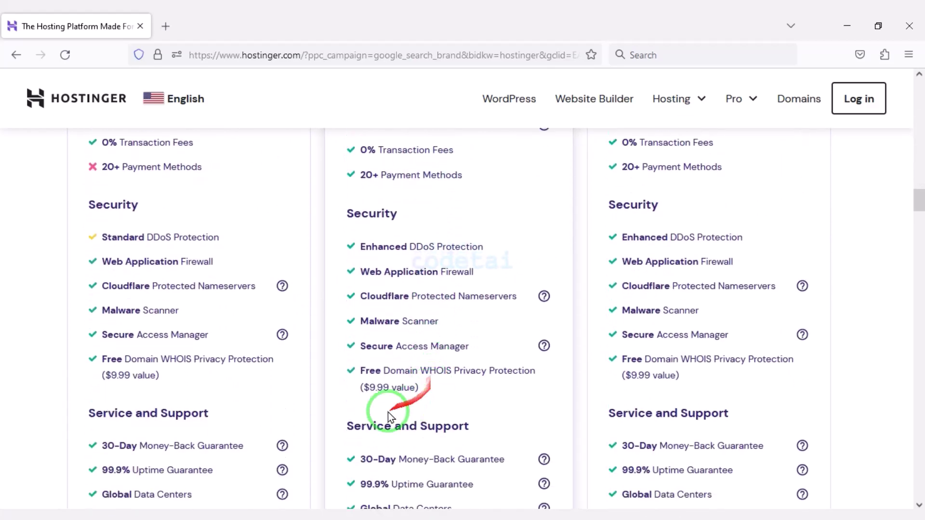
scroll(266, 418, "down", 11)
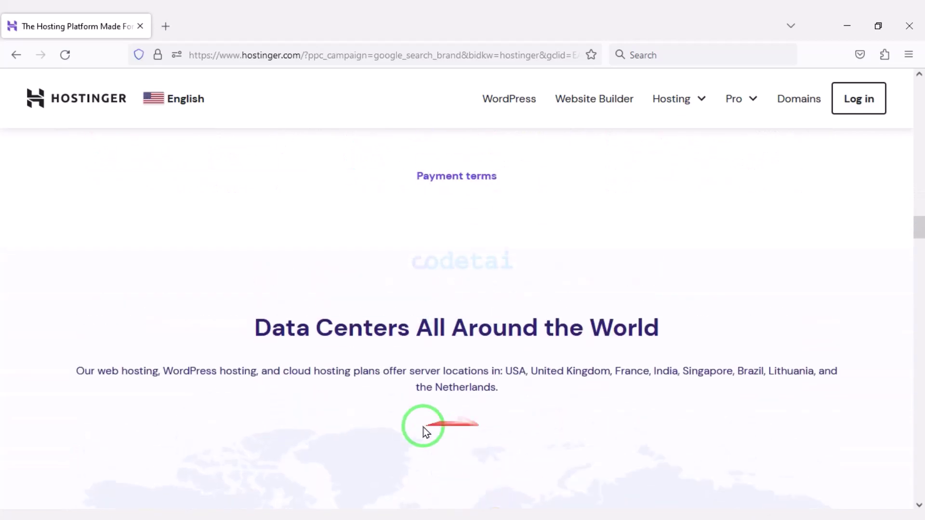
scroll(247, 408, "down", 19)
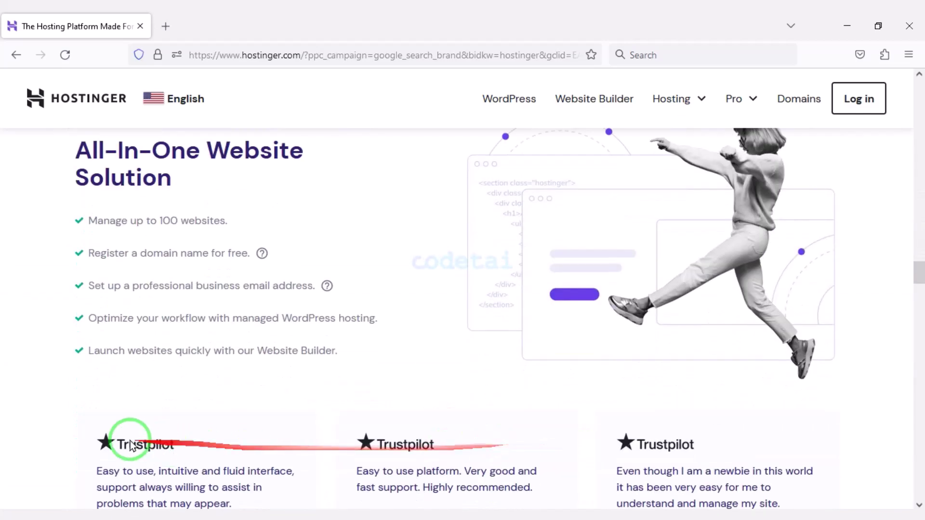
scroll(243, 453, "down", 19)
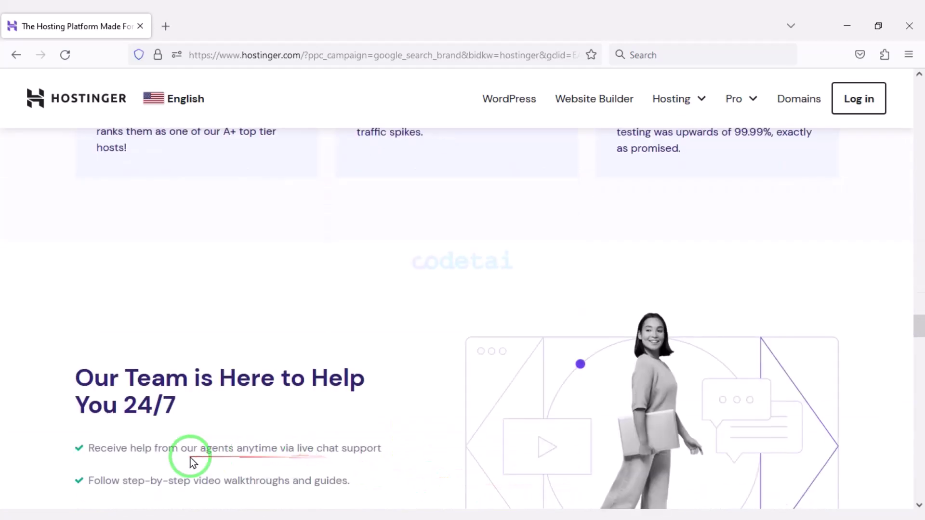
scroll(403, 419, "down", 20)
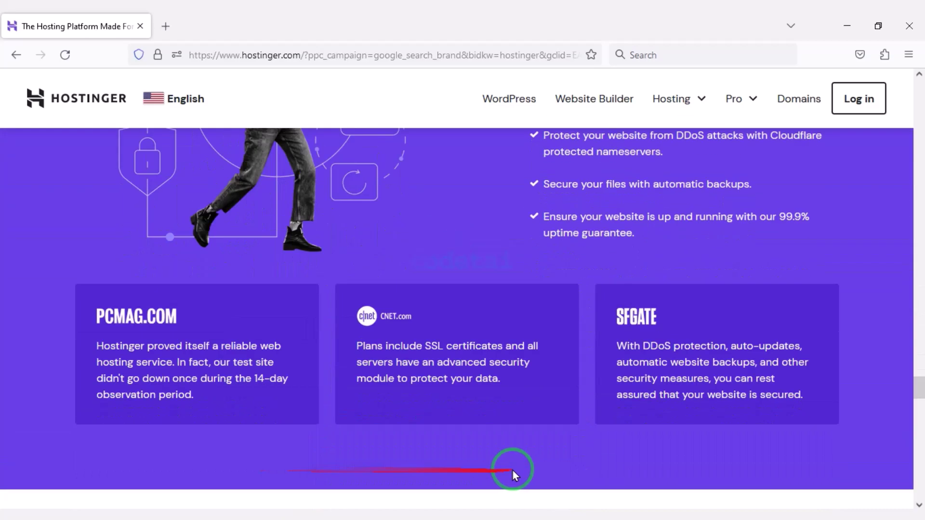
scroll(250, 458, "down", 9)
scroll(639, 494, "down", 20)
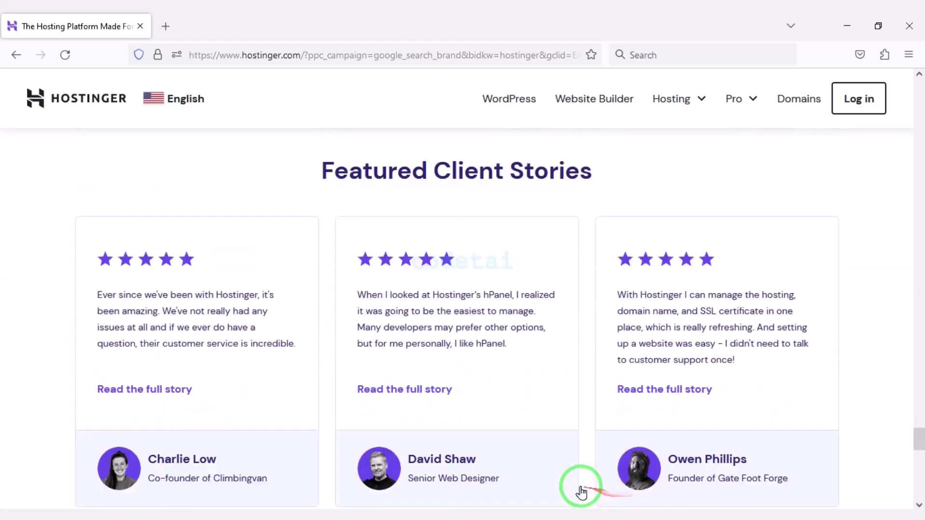
scroll(645, 465, "down", 2)
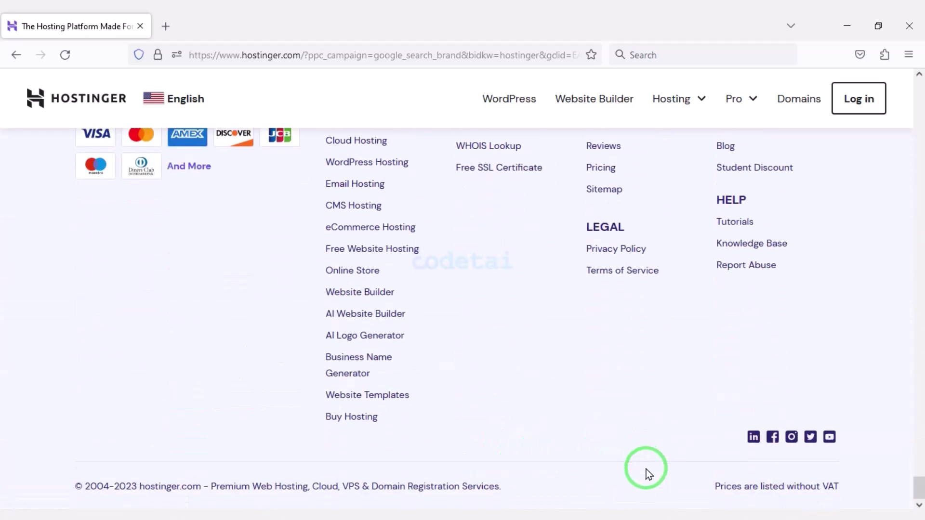
scroll(644, 473, "up", 20)
scroll(553, 412, "up", 15)
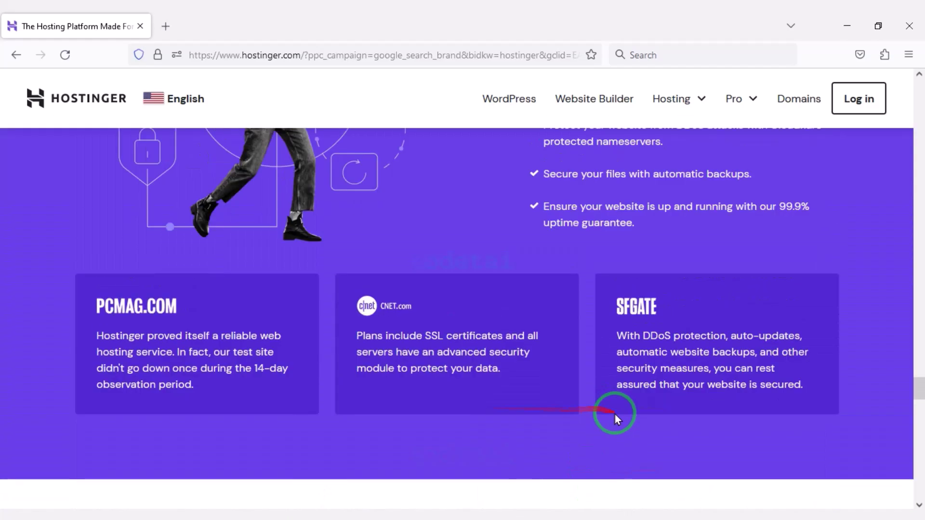
scroll(633, 414, "up", 15)
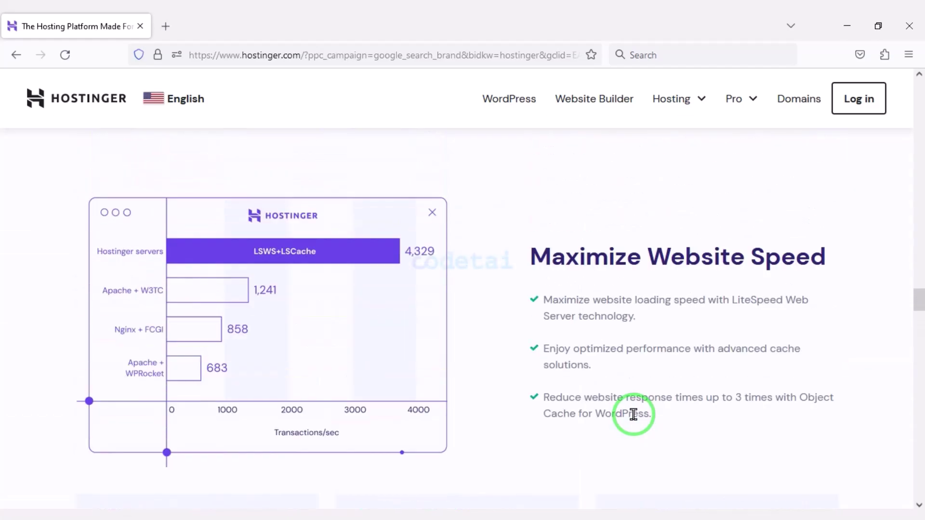
scroll(688, 414, "up", 15)
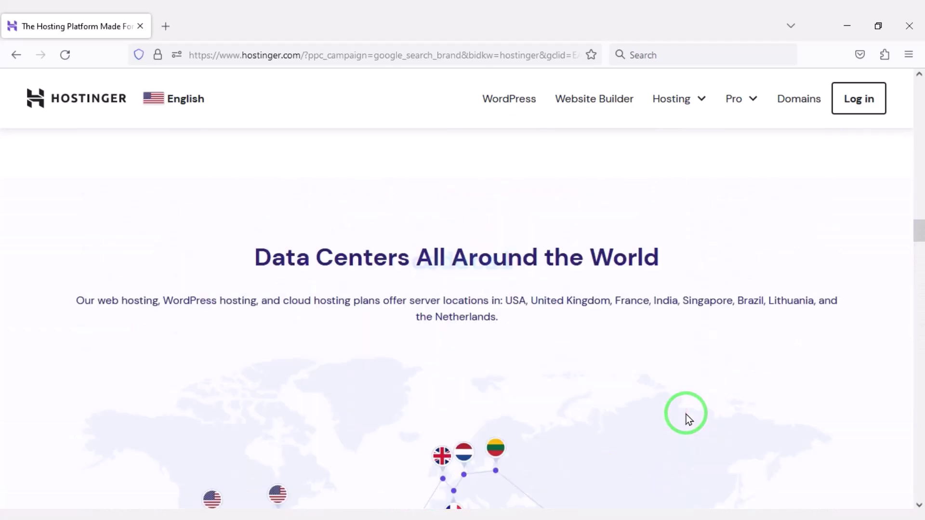
scroll(561, 395, "up", 15)
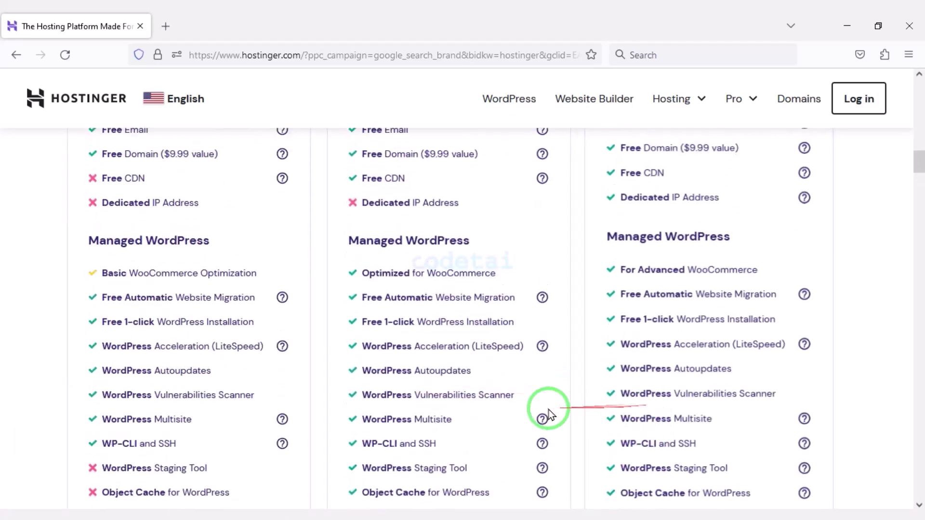
scroll(696, 382, "up", 5)
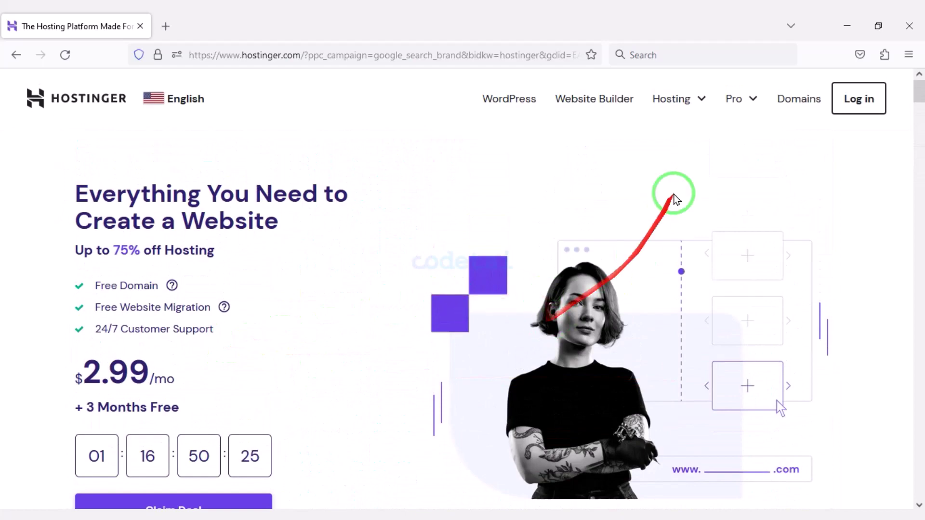
Open Hosting > Web Hosting and outline the plans' Free Domain rows.
left_click(674, 101)
left_click(634, 143)
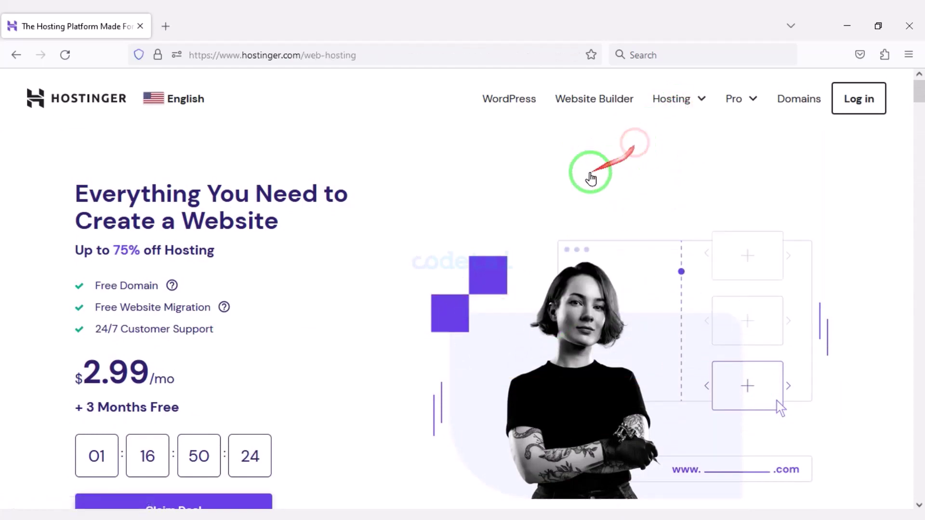
scroll(530, 367, "down", 15)
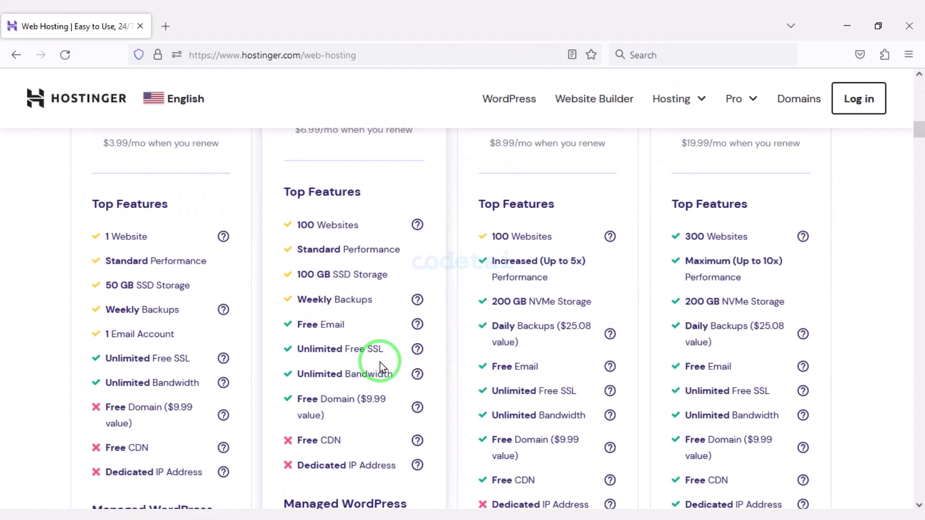
scroll(380, 362, "down", 1)
left_click_drag(281, 322, 435, 367)
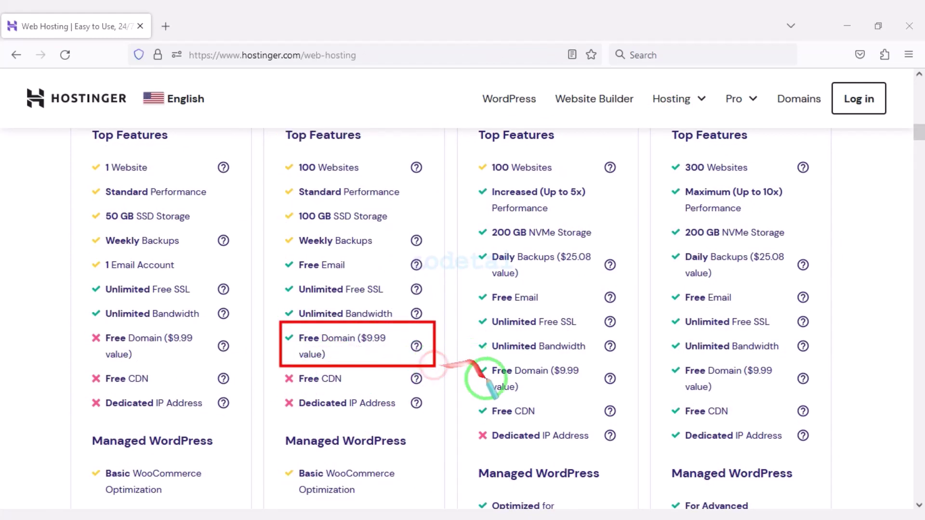
left_click_drag(498, 370, 632, 403)
left_click_drag(666, 359, 821, 400)
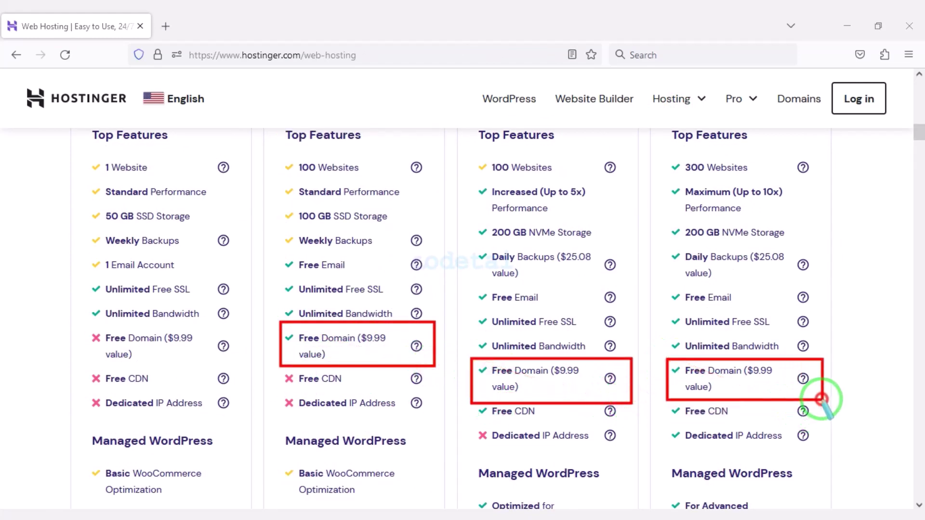
Outline the 30-Day Money-Back Guarantee on the first, second and fourth plans, then clear outlines.
scroll(440, 382, "down", 12)
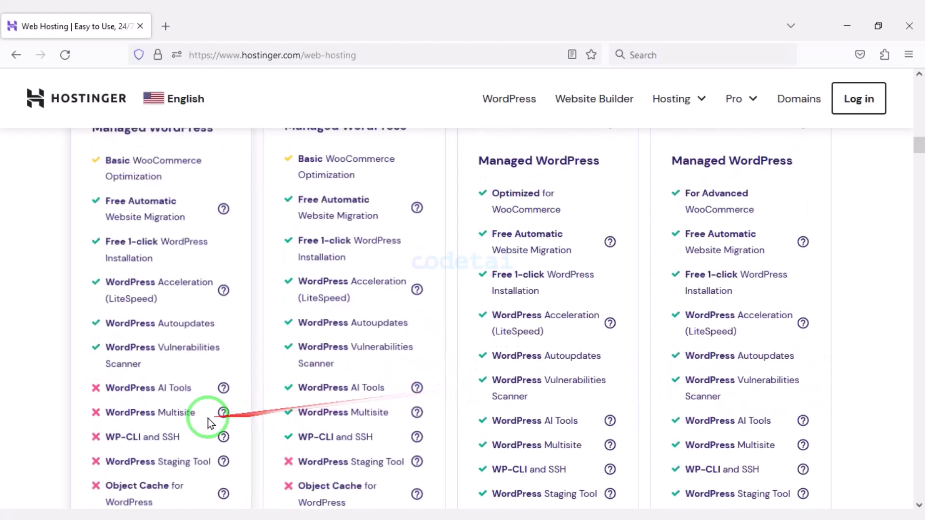
scroll(268, 456, "down", 10)
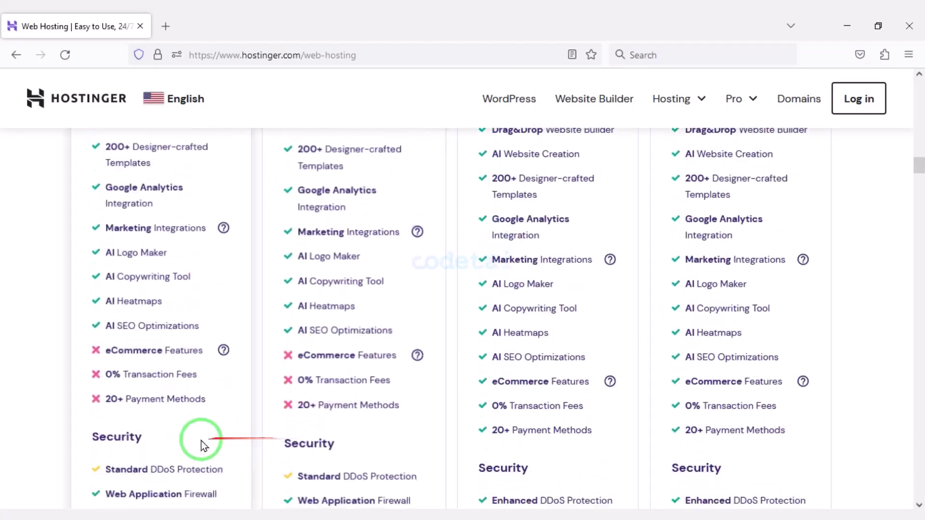
scroll(339, 453, "down", 9)
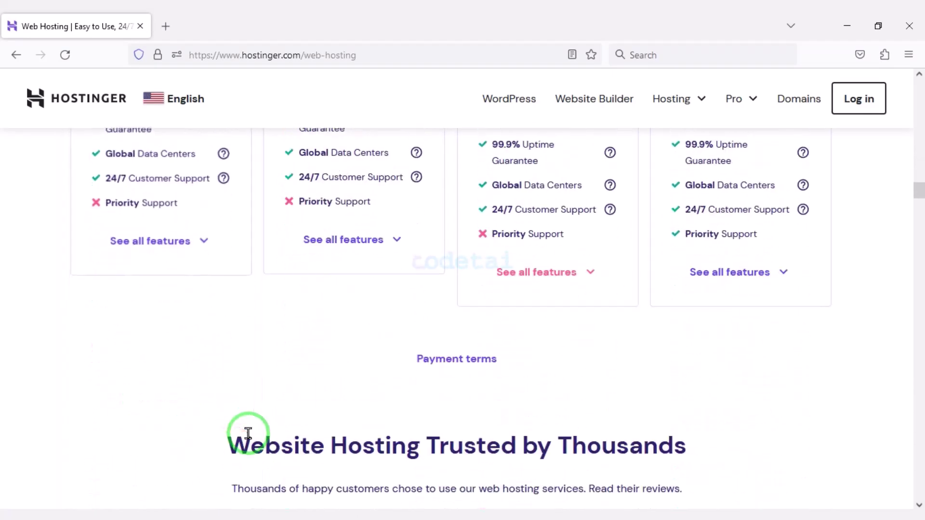
scroll(244, 434, "up", 3)
left_click_drag(147, 211, 221, 230)
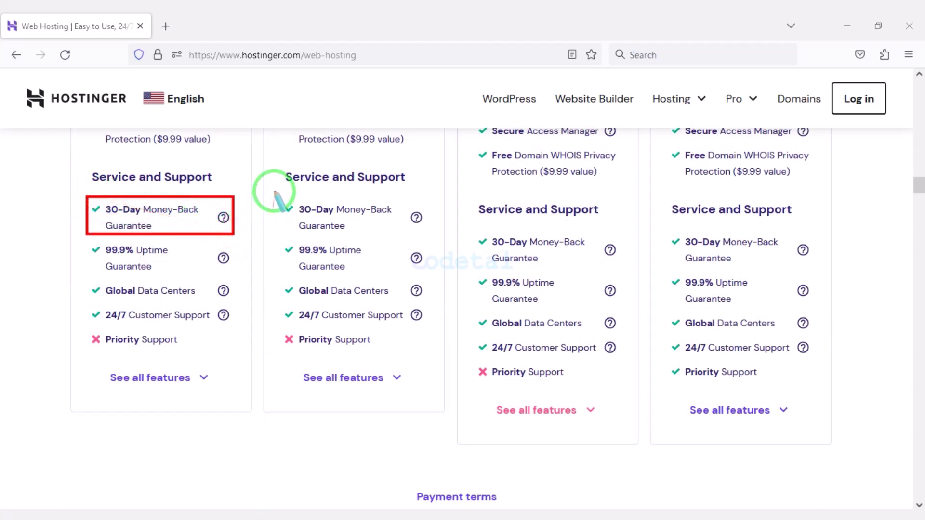
mouse_move(274, 192)
left_mouse_down()
mouse_move(457, 242)
mouse_move(441, 236)
mouse_move(614, 267)
left_mouse_up()
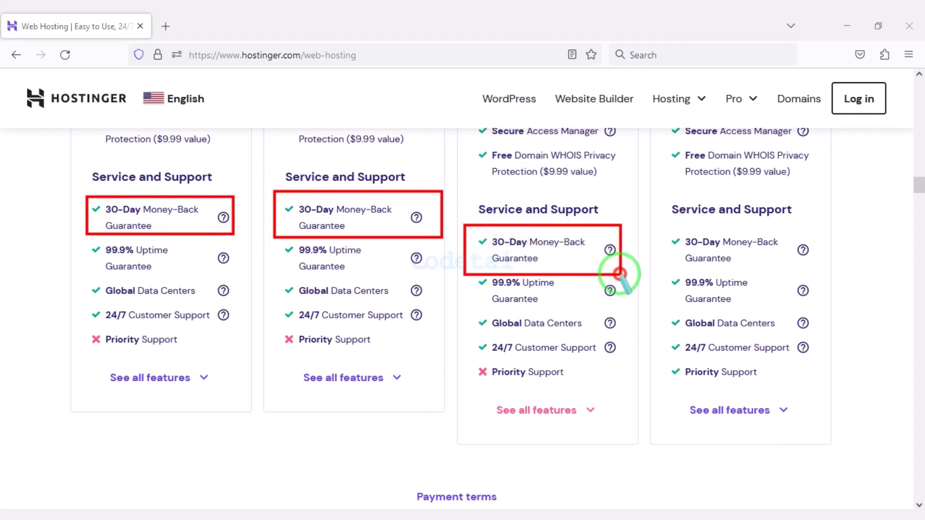
left_click_drag(663, 228, 814, 273)
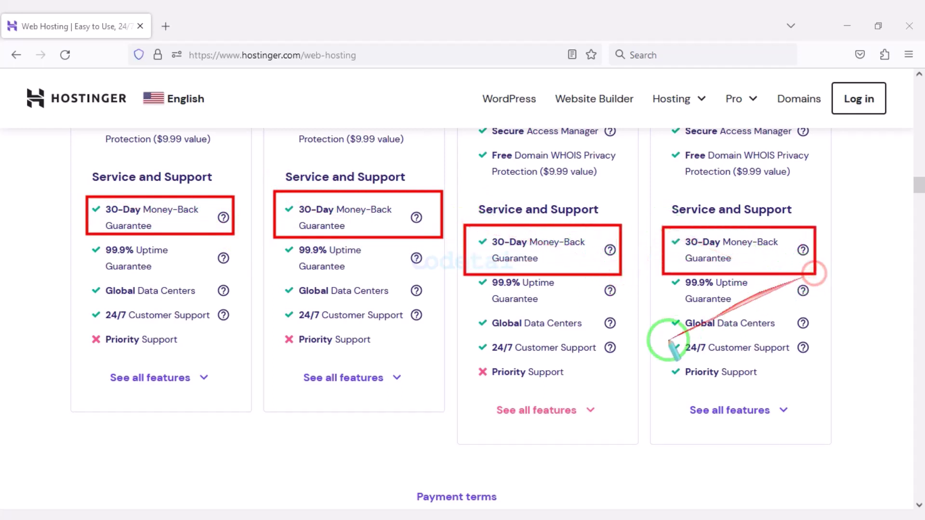
key("Escape")
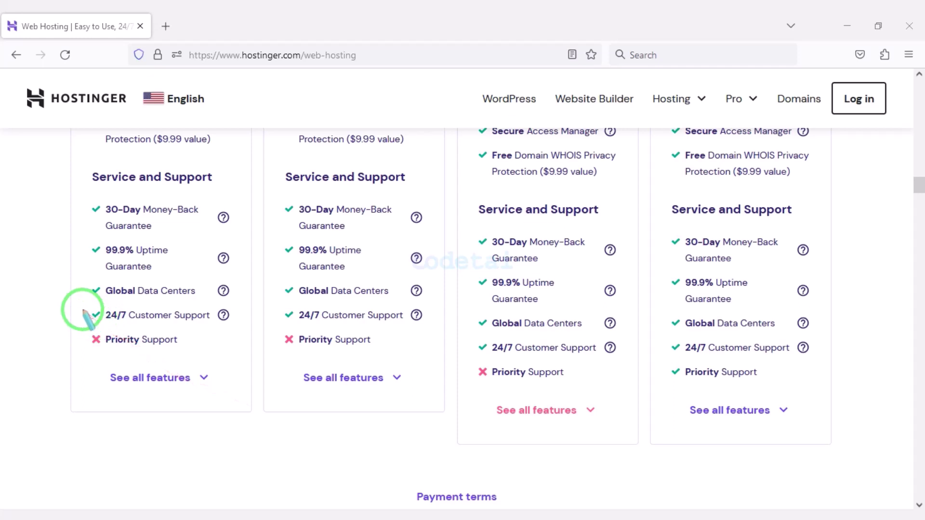
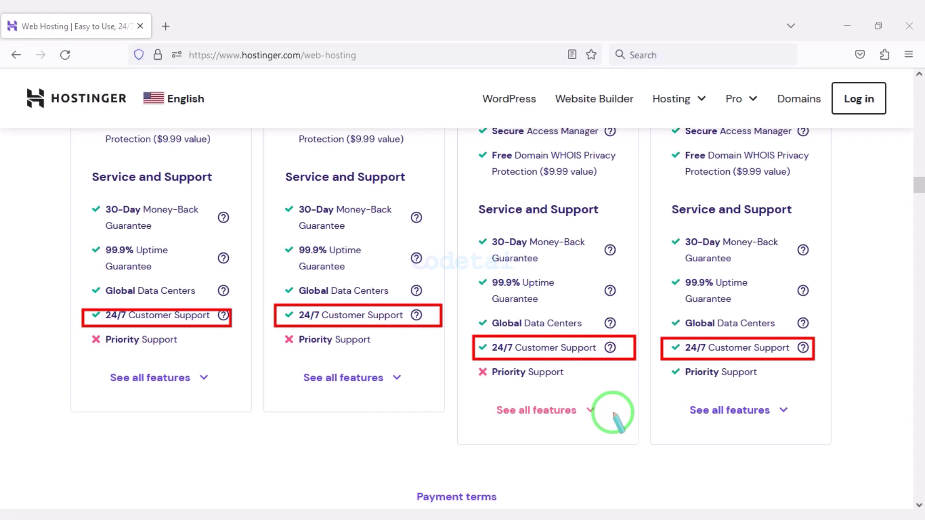
Scroll up and back down the hosting plans to reach the Business plan's cart.
scroll(602, 477, "up", 9)
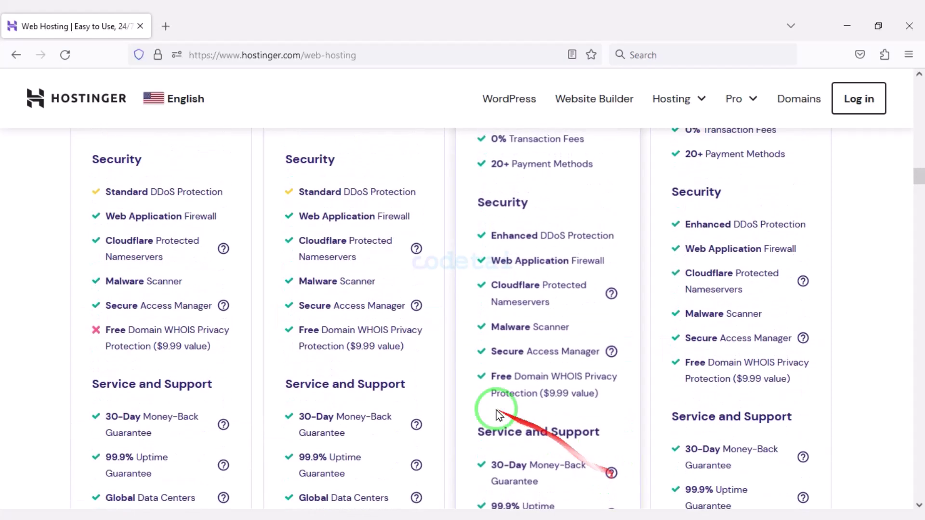
scroll(226, 344, "up", 15)
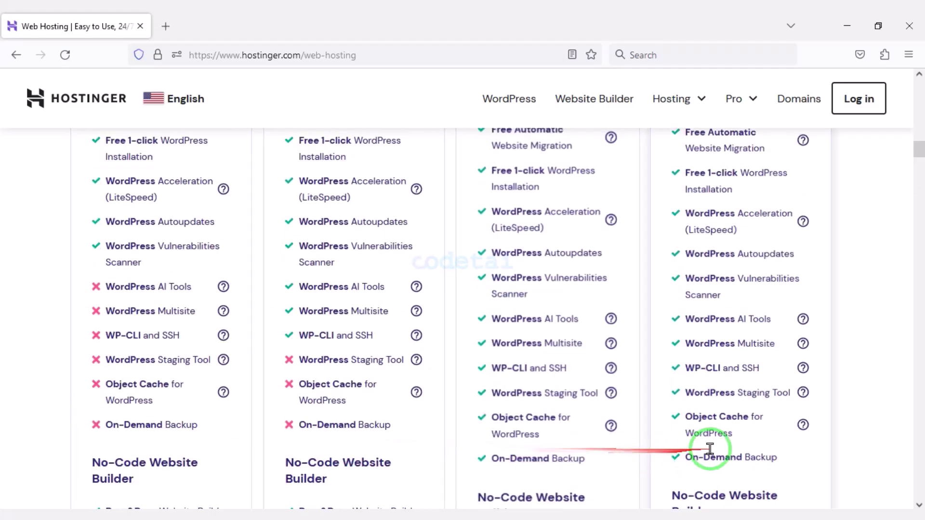
scroll(155, 346, "up", 10)
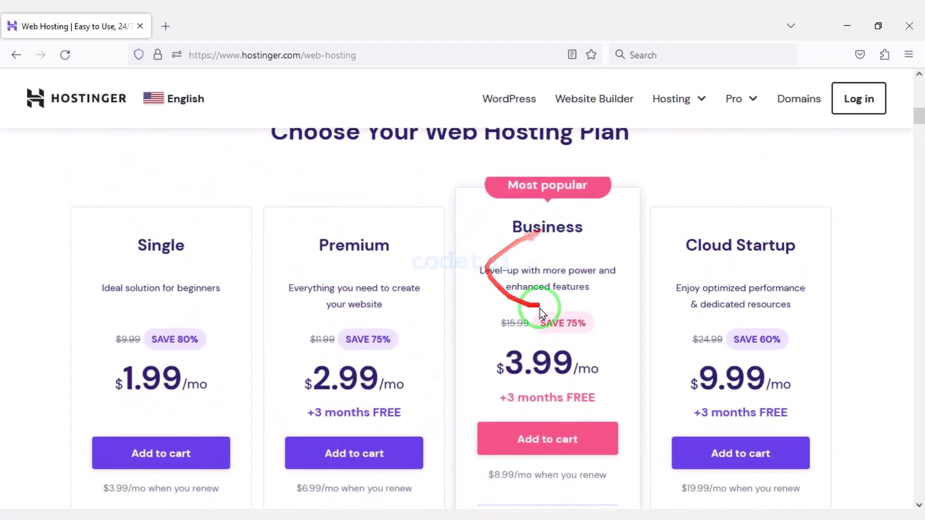
scroll(203, 376, "down", 4)
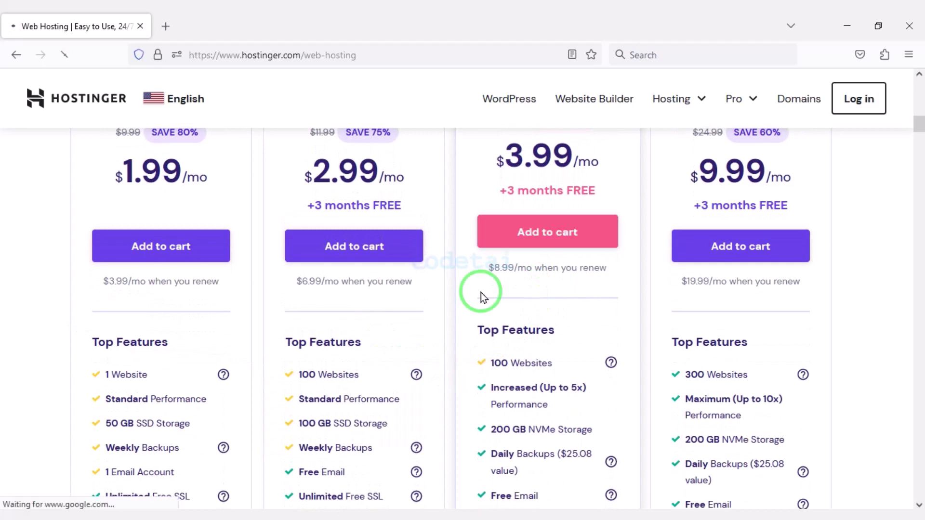
scroll(462, 291, "down", 3)
scroll(461, 332, "down", 1)
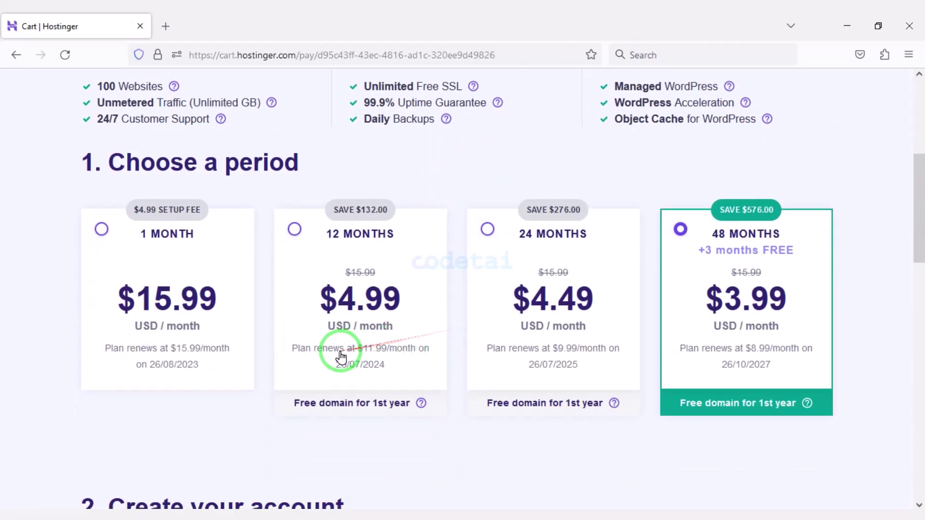
Switch the Business hosting order to the 12-month period, totalling $59.88.
left_click(294, 230)
scroll(433, 407, "down", 5)
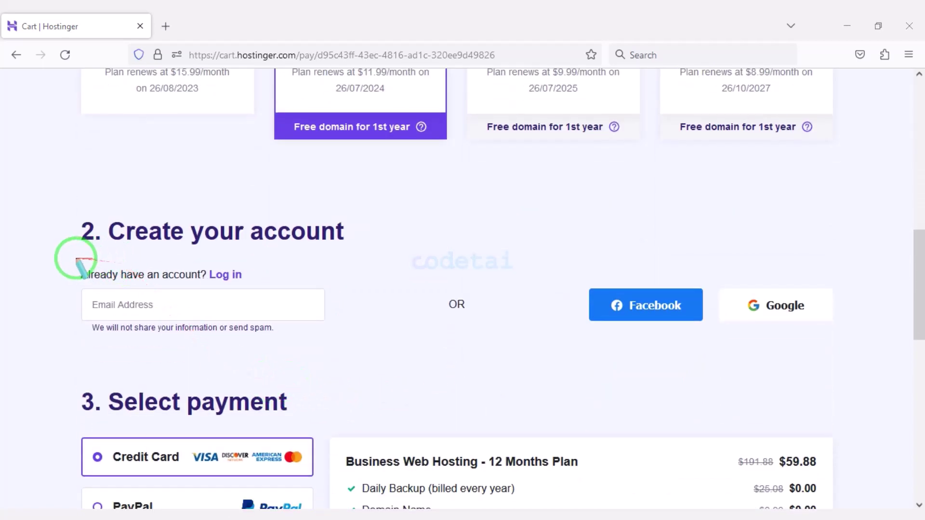
mouse_move(68, 259)
left_mouse_down()
mouse_move(310, 324)
mouse_move(318, 343)
left_mouse_up()
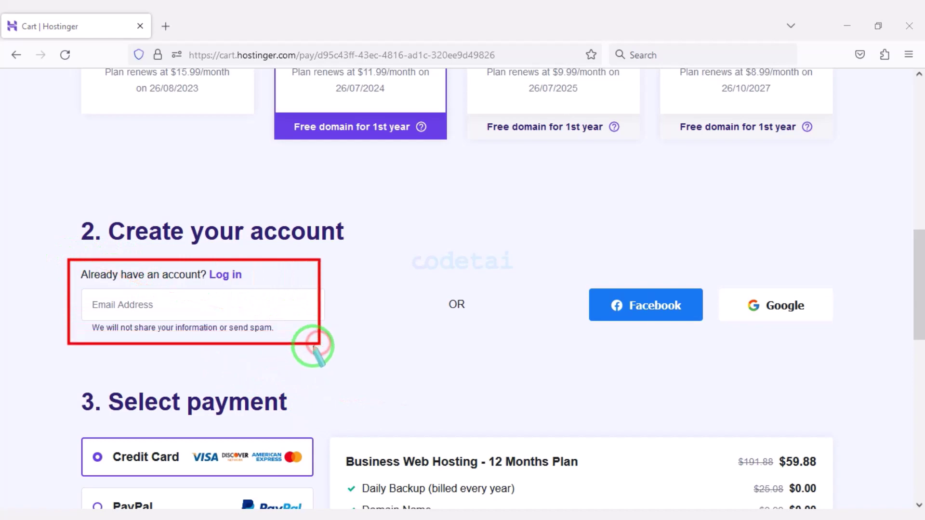
Sign in to Hostinger with a Google account.
left_click(770, 303)
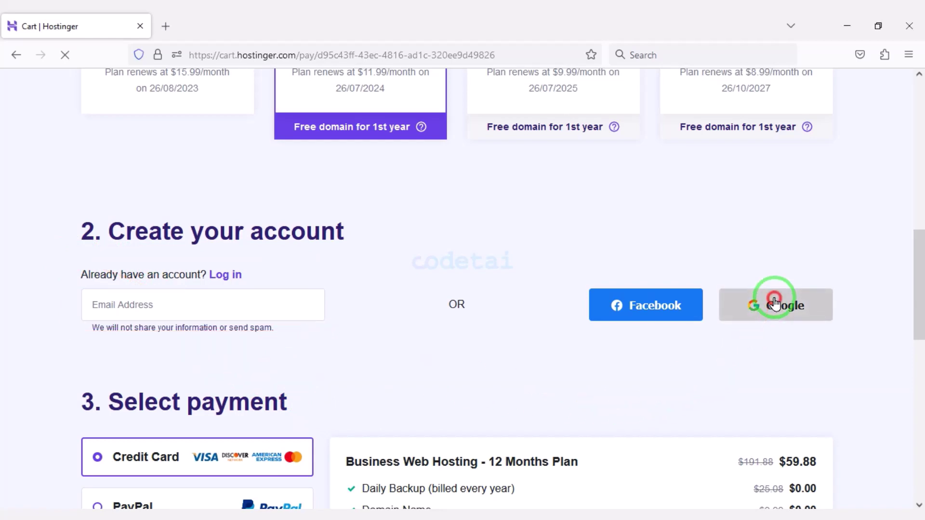
left_click(387, 267)
left_click(551, 361)
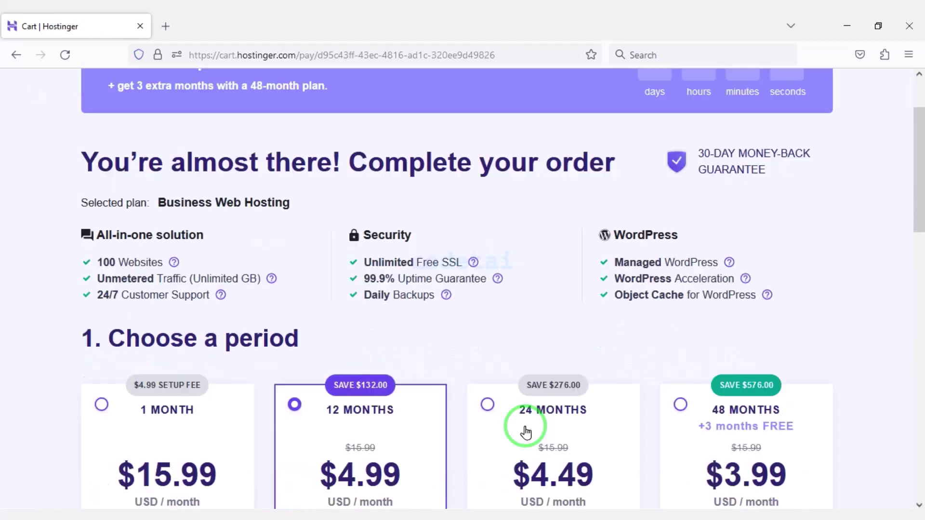
Review the payment options and the order summary.
scroll(349, 426, "down", 10)
scroll(348, 426, "down", 3)
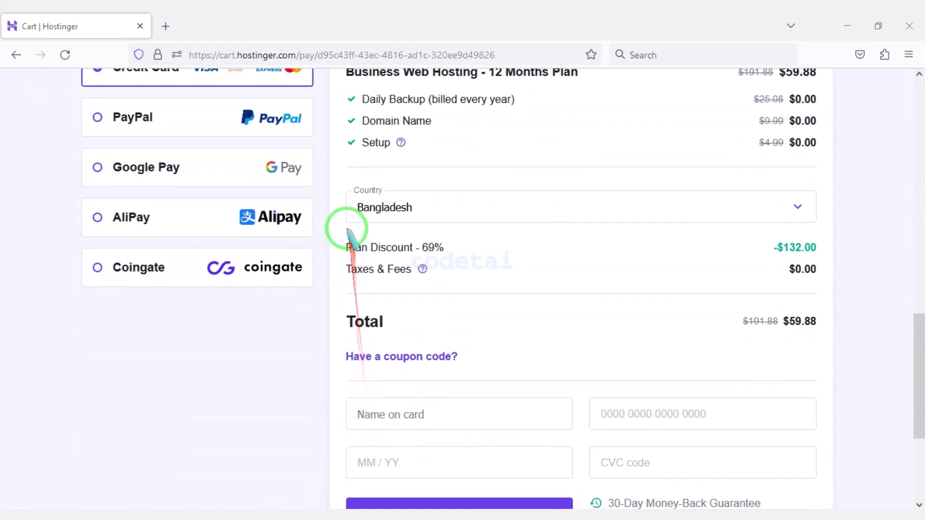
left_click_drag(337, 240, 455, 254)
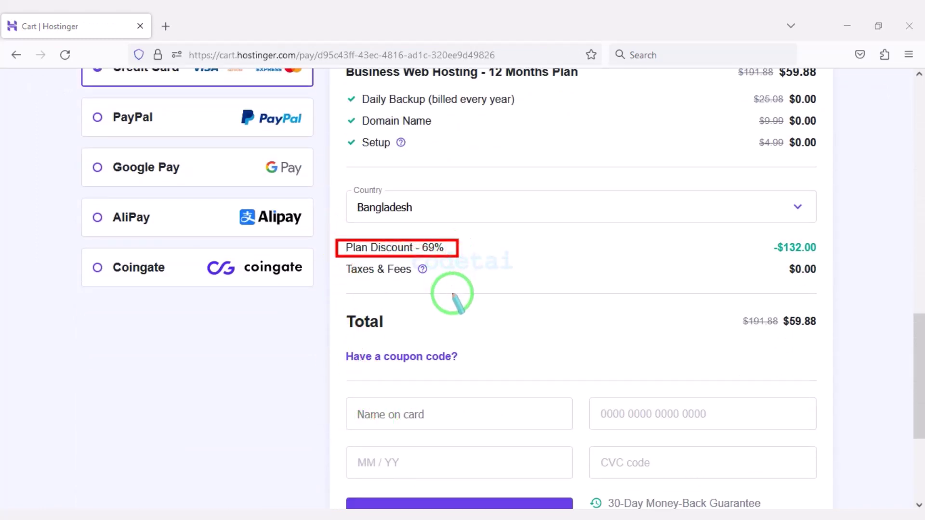
mouse_move(452, 294)
left_mouse_down()
mouse_move(632, 340)
mouse_move(731, 334)
left_mouse_up()
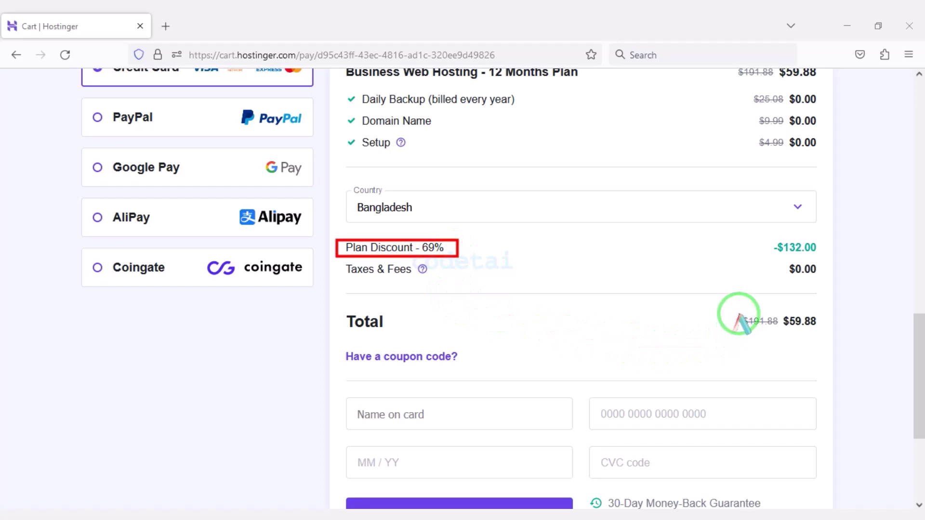
left_click_drag(717, 300, 822, 335)
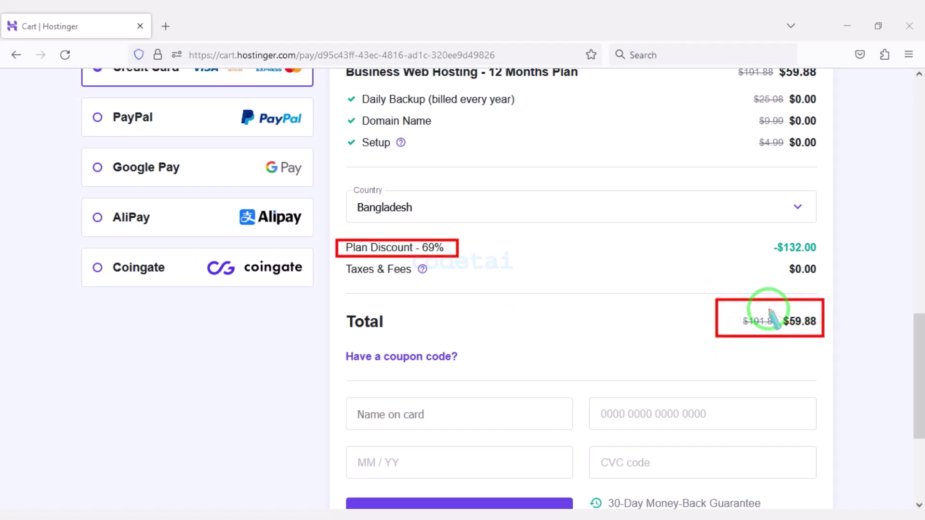
mouse_move(820, 327)
left_mouse_down()
mouse_move(726, 448)
mouse_move(99, 212)
left_mouse_up()
scroll(722, 448, "up", 3)
mouse_move(76, 181)
left_mouse_down()
mouse_move(335, 233)
mouse_move(317, 229)
left_mouse_up()
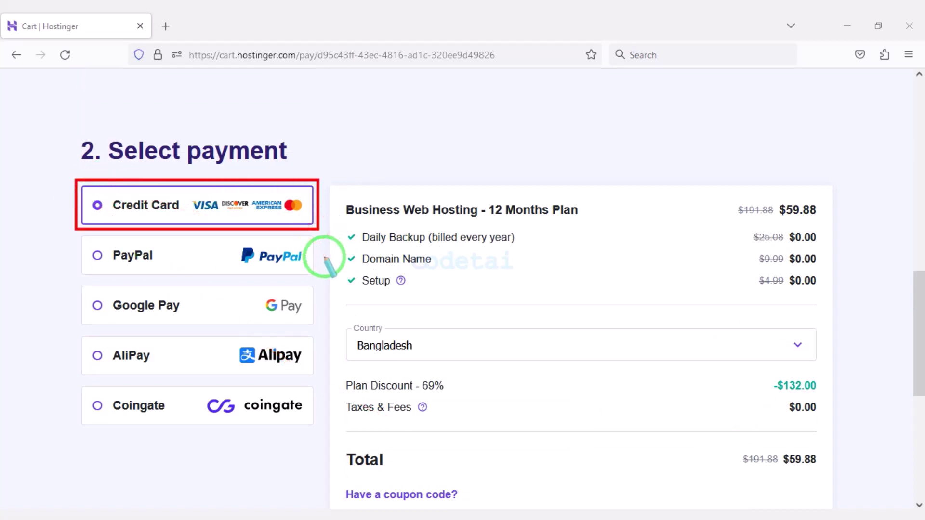
scroll(524, 298, "down", 5)
left_click_drag(524, 353, 424, 303)
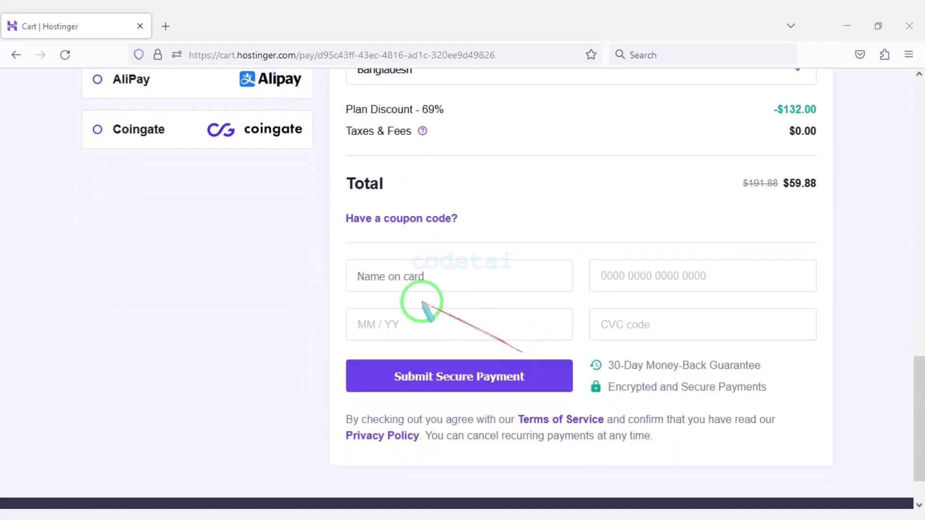
mouse_move(343, 249)
left_mouse_down()
mouse_move(486, 296)
mouse_move(780, 357)
mouse_move(824, 352)
left_mouse_up()
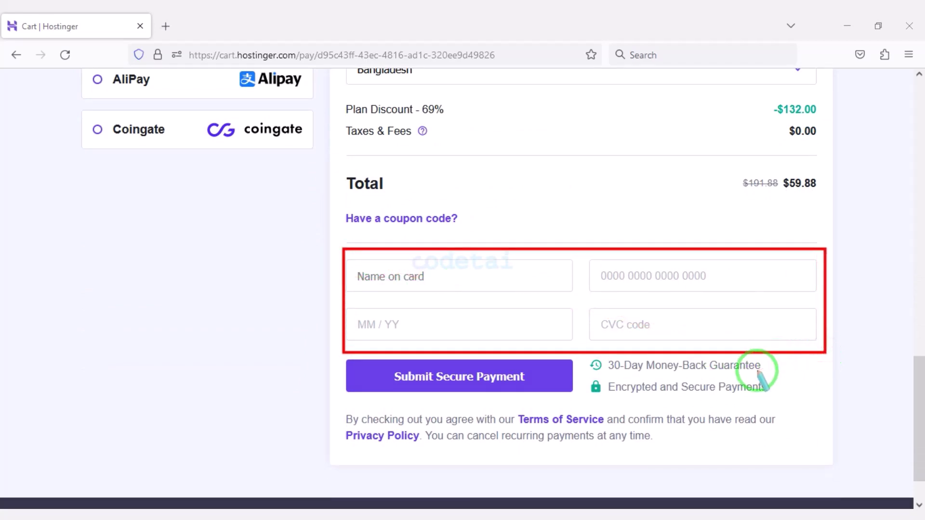
mouse_move(521, 395)
left_mouse_down()
mouse_move(347, 358)
mouse_move(582, 405)
left_mouse_up()
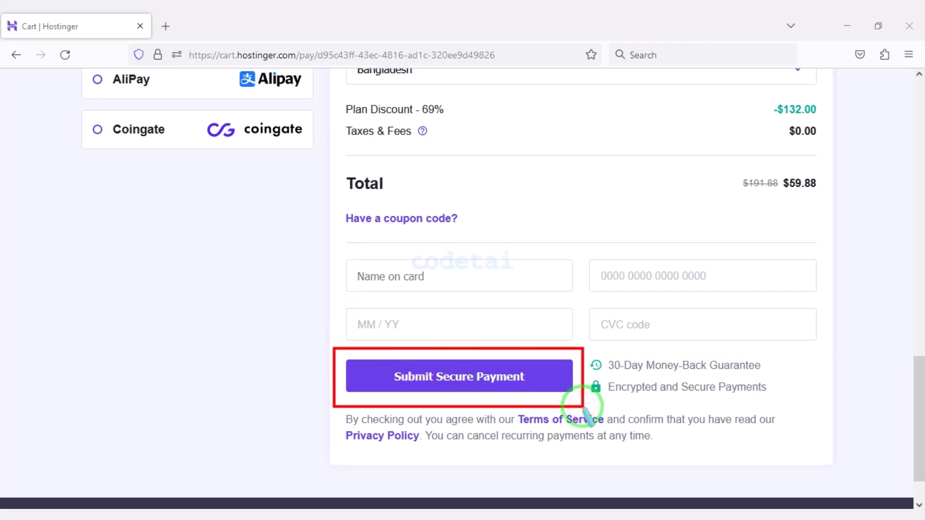
scroll(584, 409, "up", 5)
mouse_move(443, 385)
left_mouse_down()
mouse_move(282, 278)
mouse_move(90, 182)
mouse_move(320, 208)
mouse_move(194, 275)
mouse_move(97, 236)
mouse_move(251, 298)
mouse_move(310, 309)
mouse_move(271, 387)
mouse_move(93, 331)
mouse_move(312, 357)
left_mouse_up()
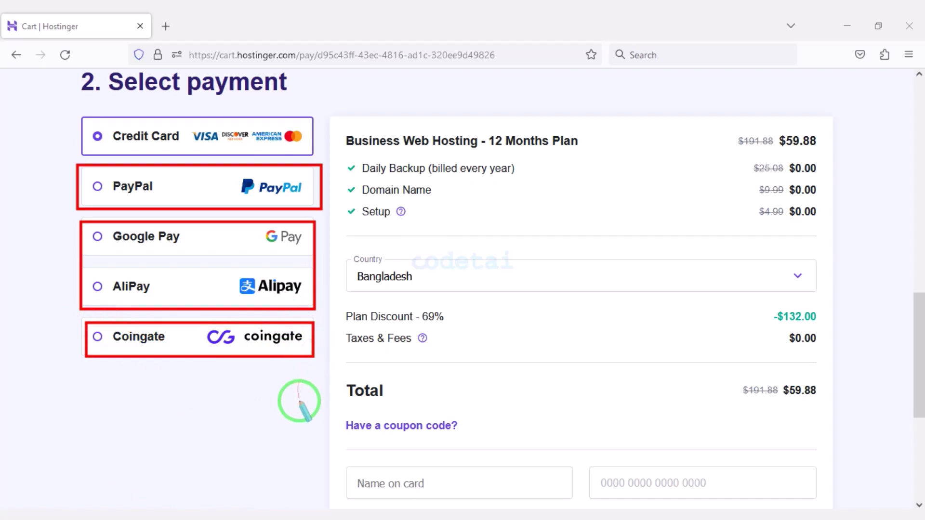
scroll(564, 407, "down", 5)
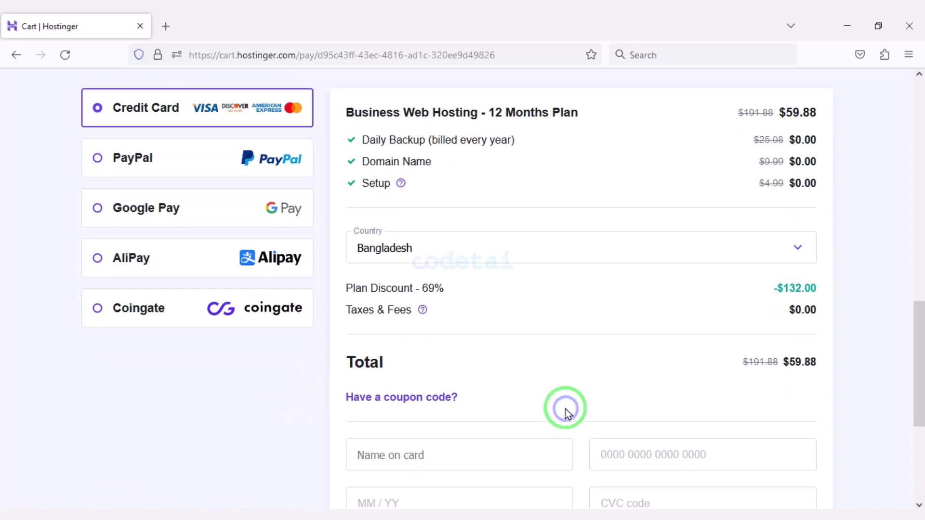
scroll(368, 392, "up", 5)
scroll(553, 446, "up", 10)
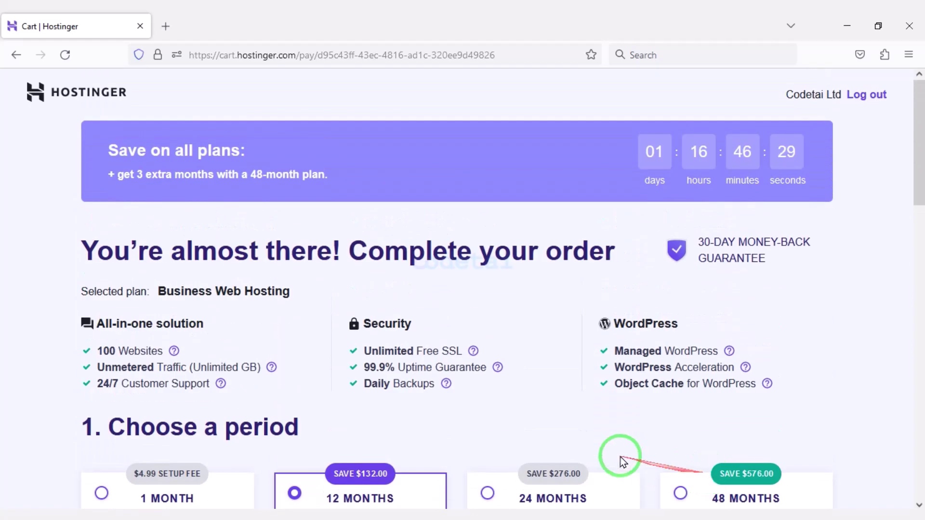
scroll(630, 446, "down", 4)
Change codetai.xyz to PHP 8.1 under Advanced > PHP Configuration.
scroll(712, 398, "up", 3)
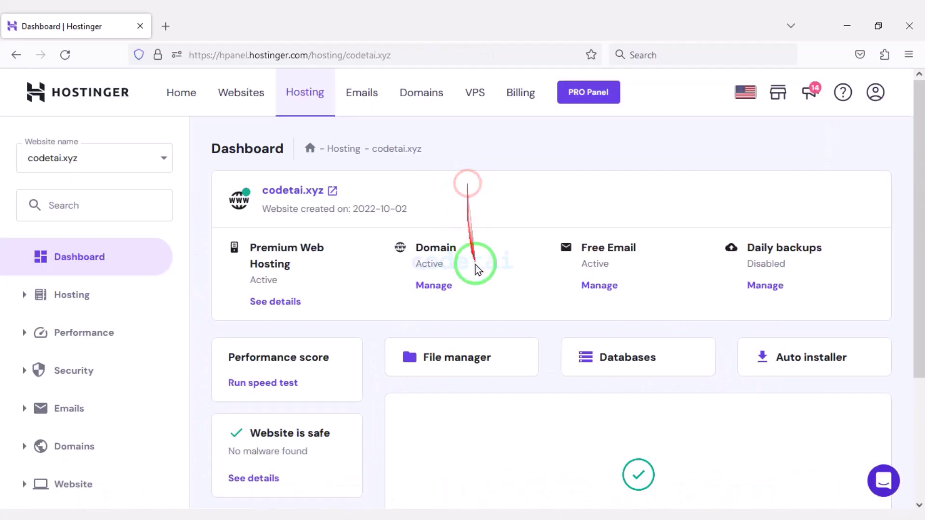
scroll(318, 404, "down", 3)
scroll(597, 402, "up", 3)
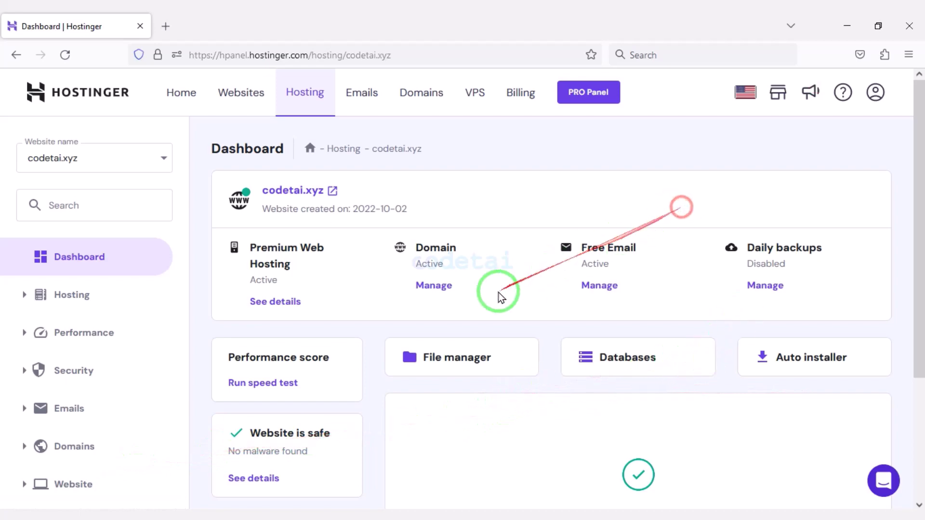
scroll(506, 313, "down", 3)
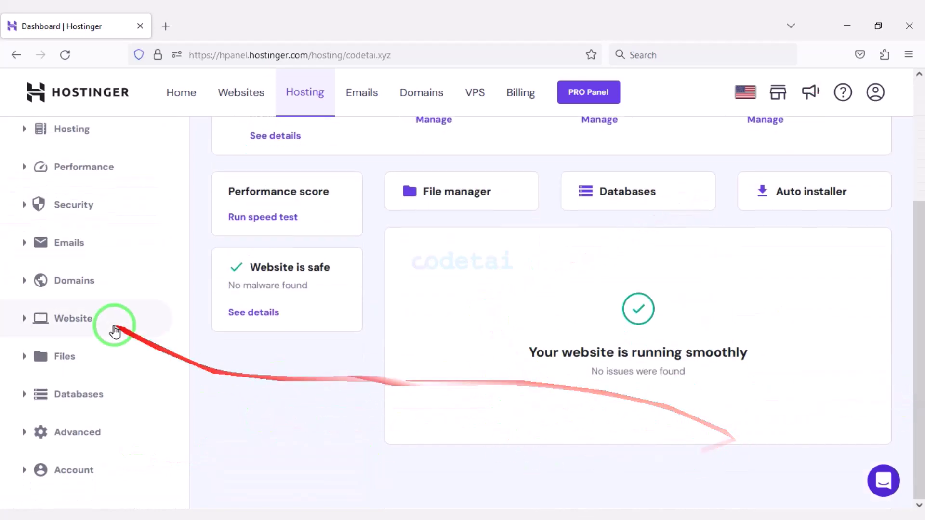
left_click(112, 431)
scroll(112, 433, "down", 3)
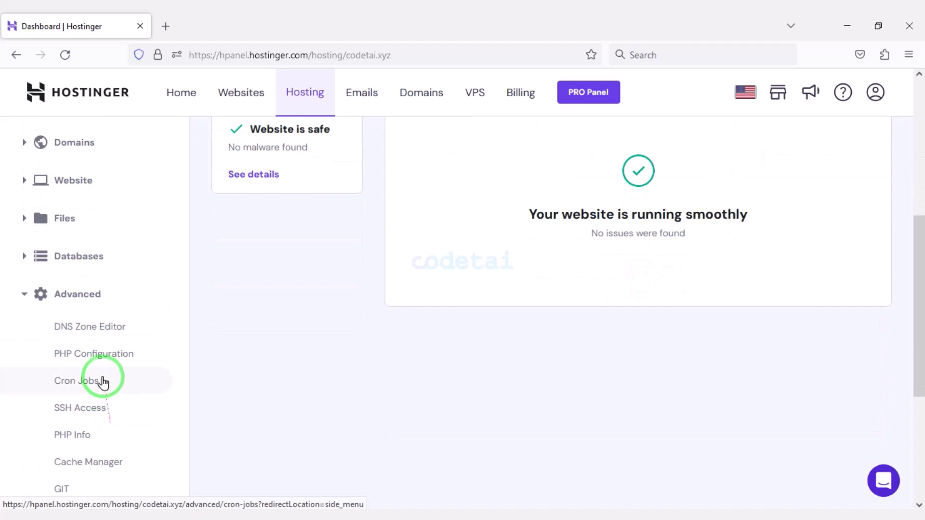
left_click(122, 361)
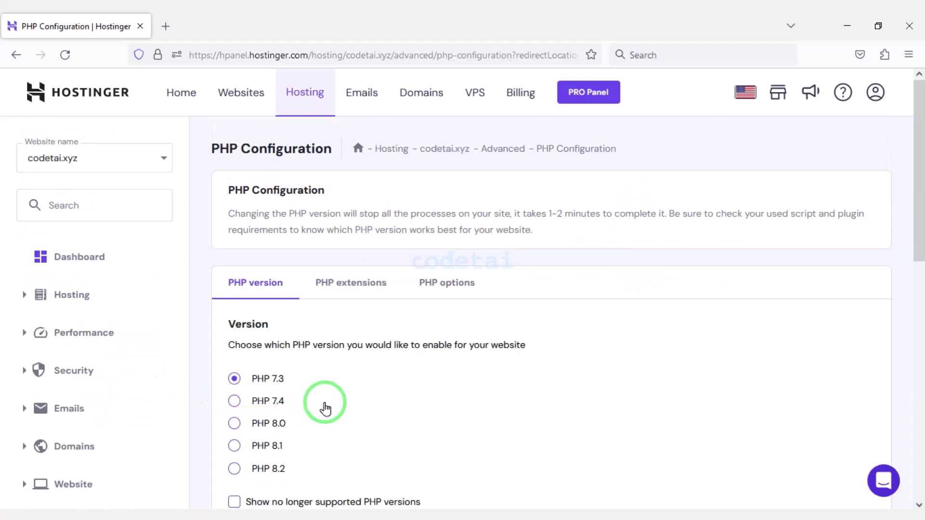
scroll(339, 397, "down", 4)
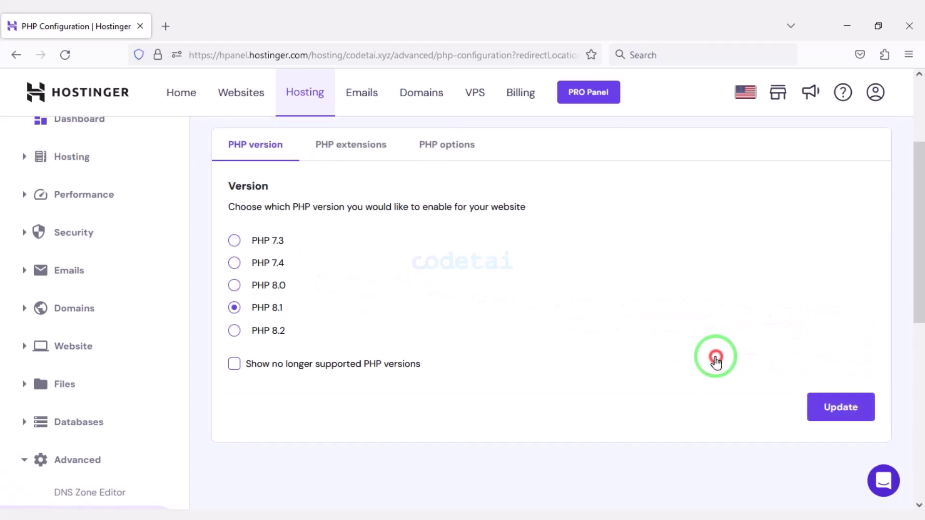
scroll(715, 357, "down", 1)
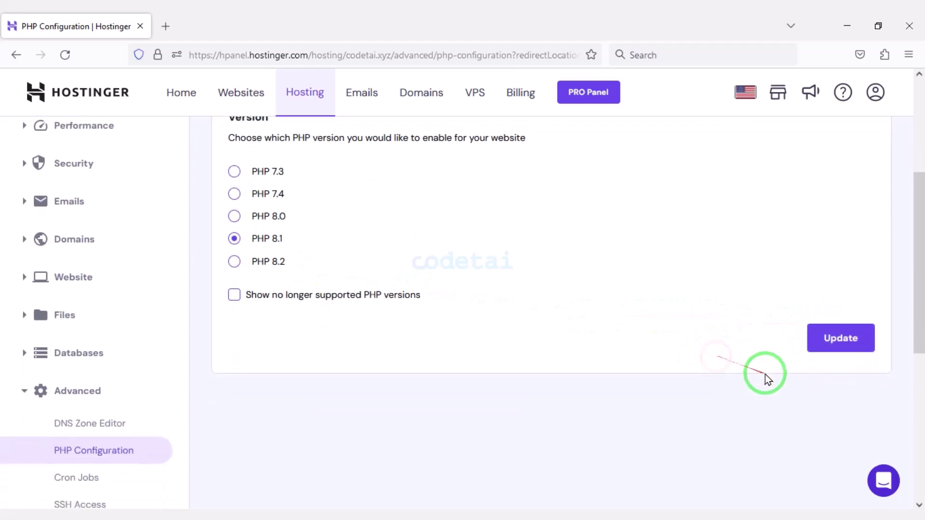
left_click(838, 340)
left_click(593, 323)
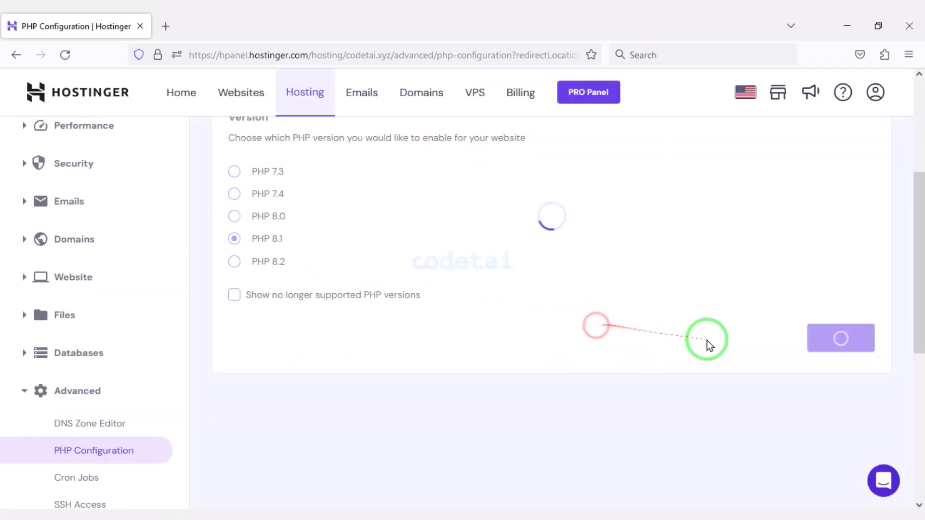
Open the site's File Manager and enter the public_html folder.
left_click(97, 261)
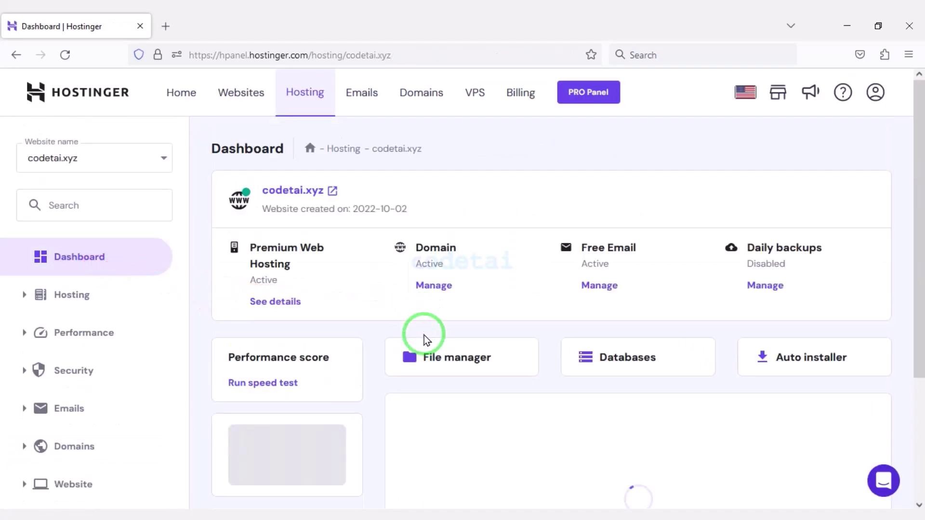
scroll(426, 347, "down", 1)
scroll(442, 373, "down", 1)
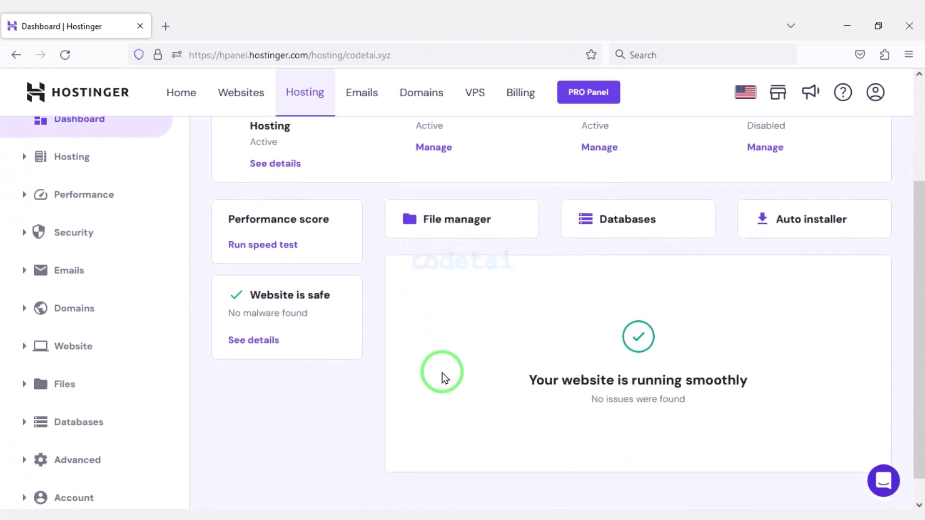
left_click(485, 223)
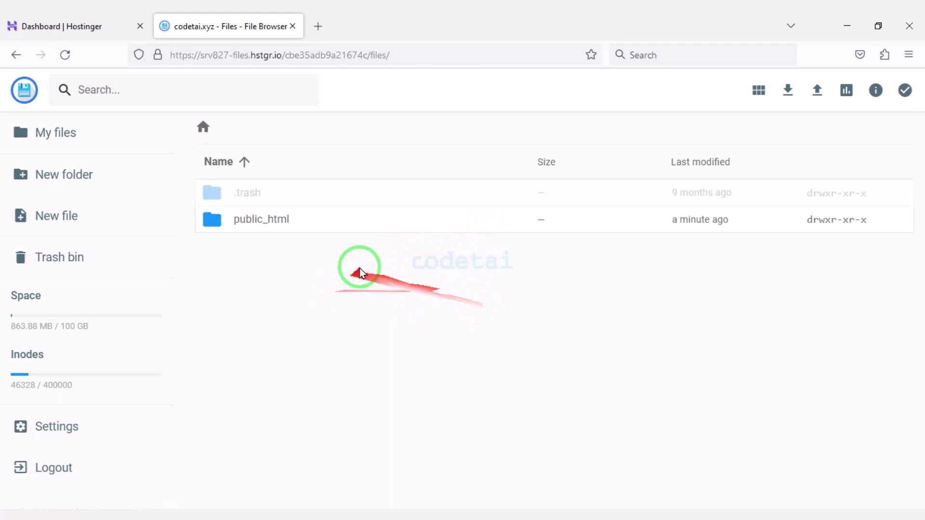
double_click(330, 224)
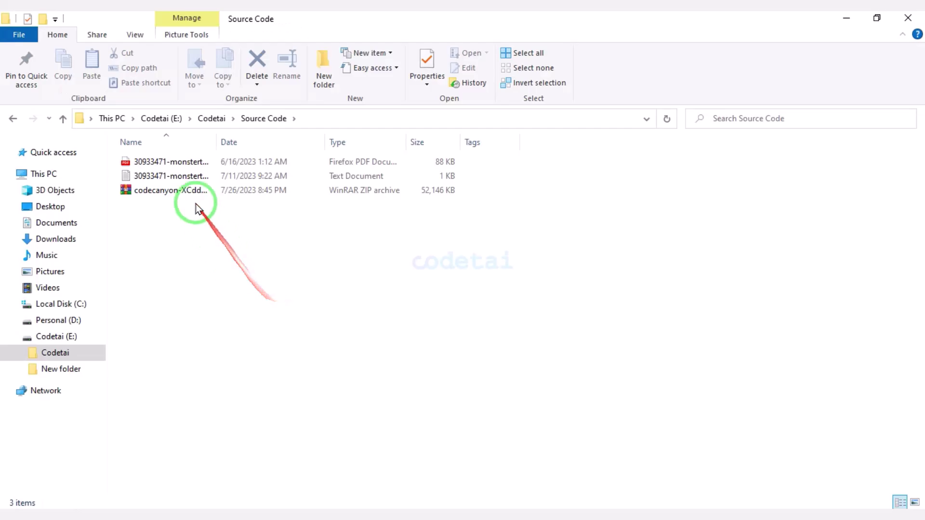
Extract the downloaded codecanyon ZIP into its own folder.
left_click(186, 191)
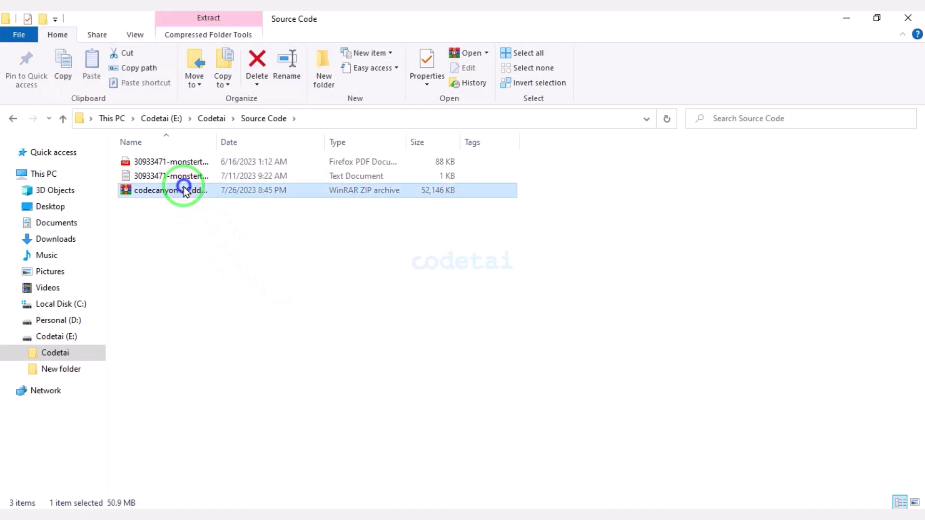
right_click(186, 191)
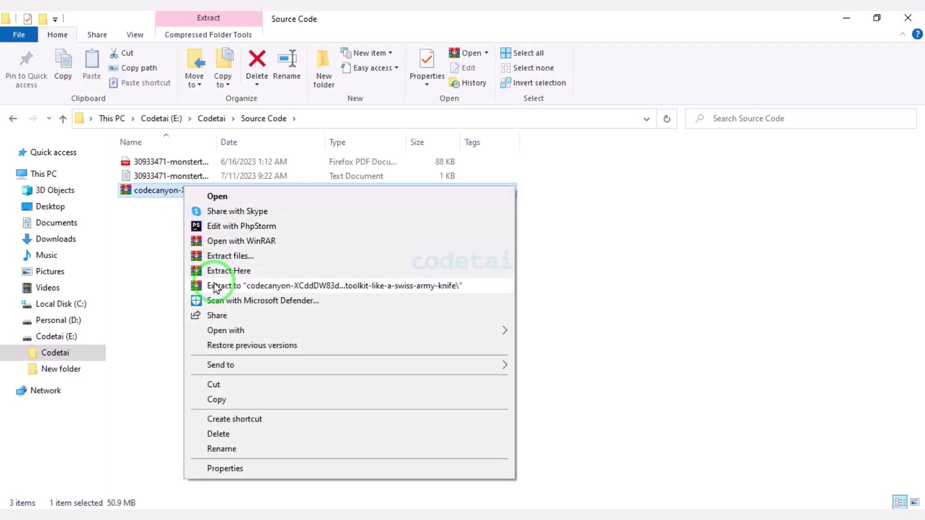
left_click(215, 288)
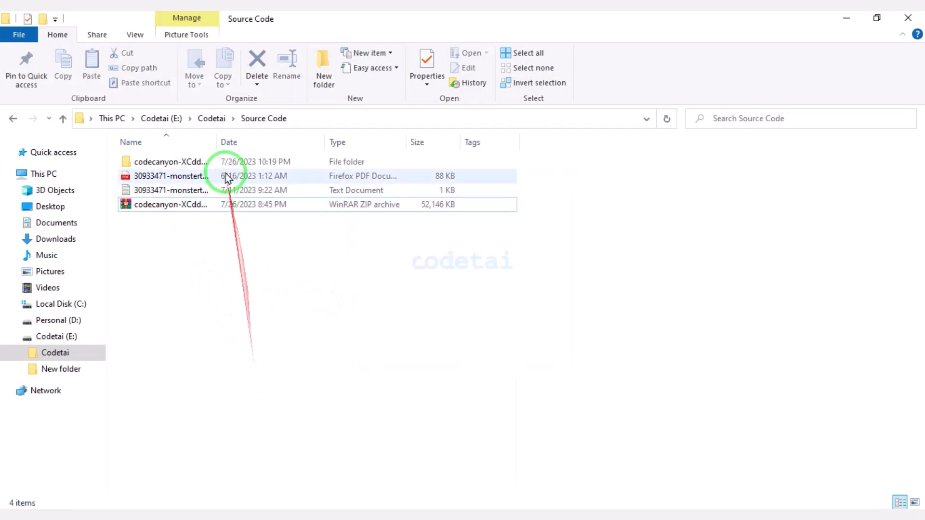
Open the extracted codecanyon folder and its inner folder, selecting the website archive.
double_click(223, 161)
double_click(223, 161)
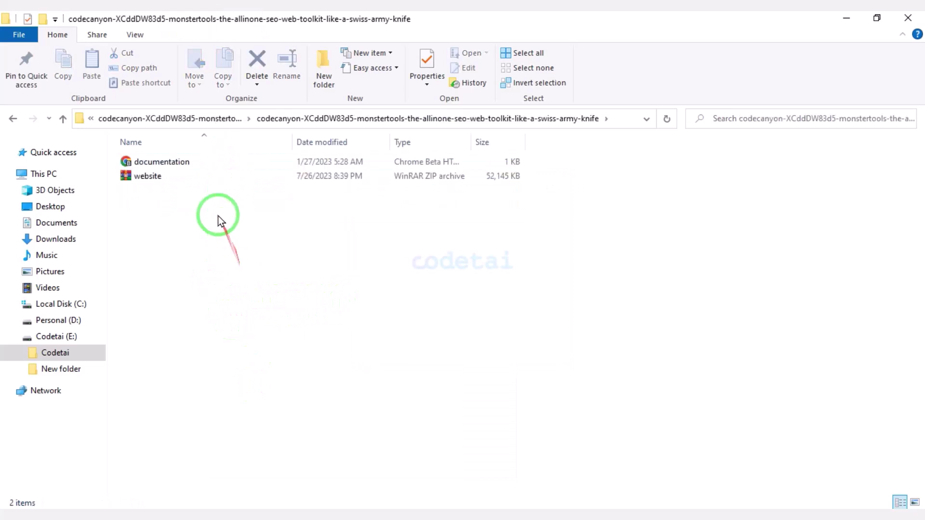
left_click(194, 182)
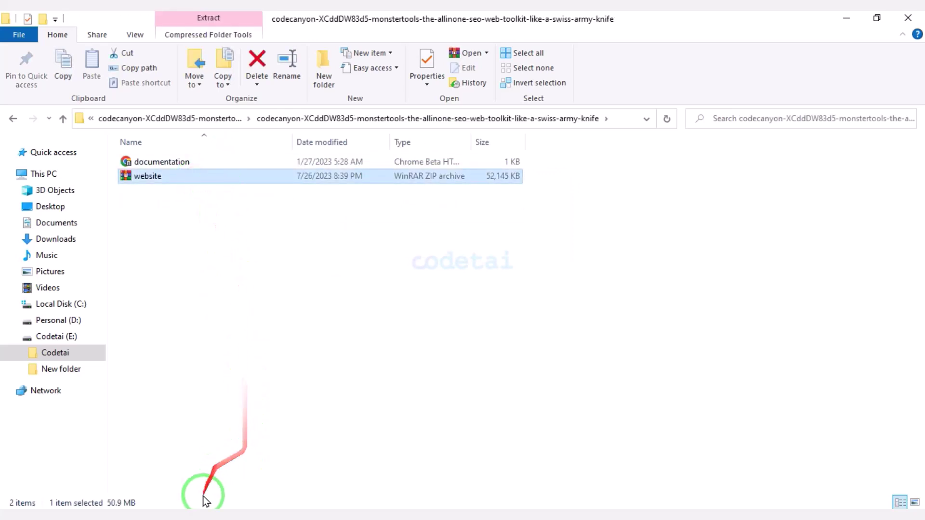
left_click(195, 508)
Upload website.zip from the codecanyon folder into public_html.
left_click(816, 90)
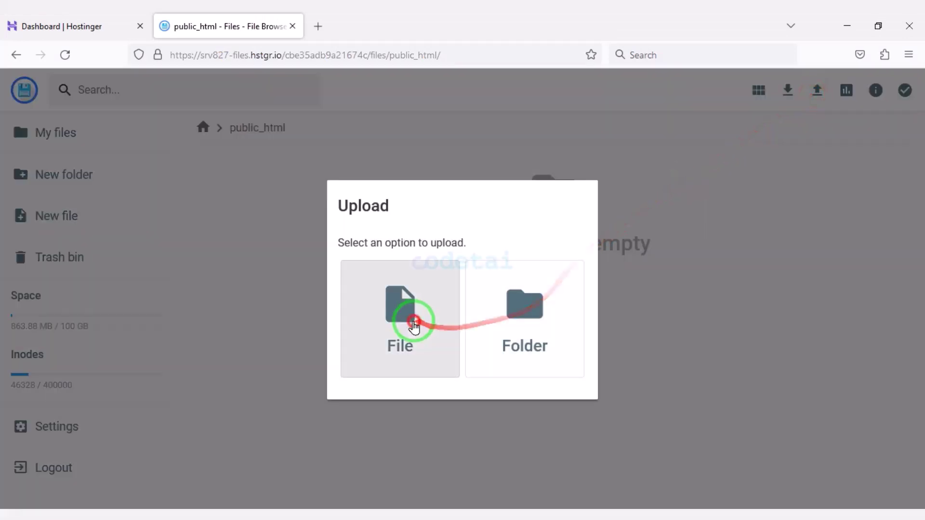
left_click(414, 320)
double_click(177, 166)
double_click(181, 126)
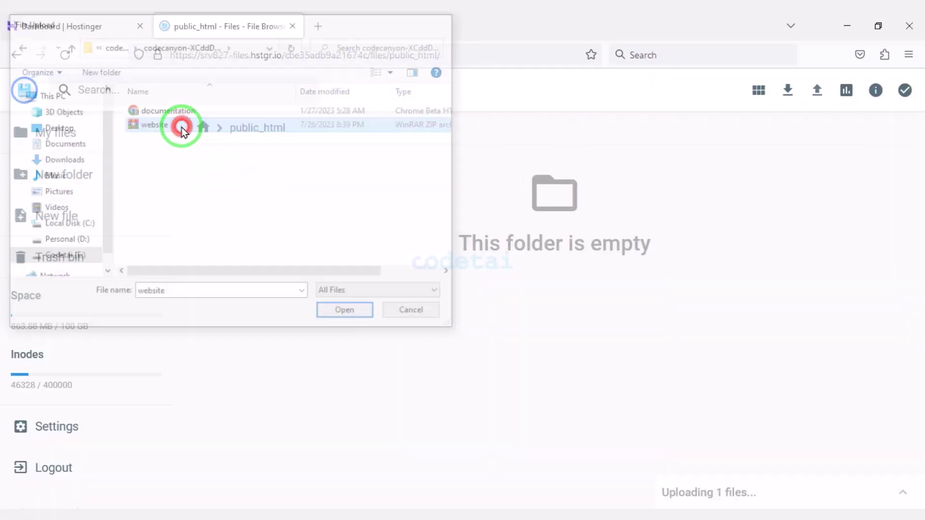
left_click(901, 492)
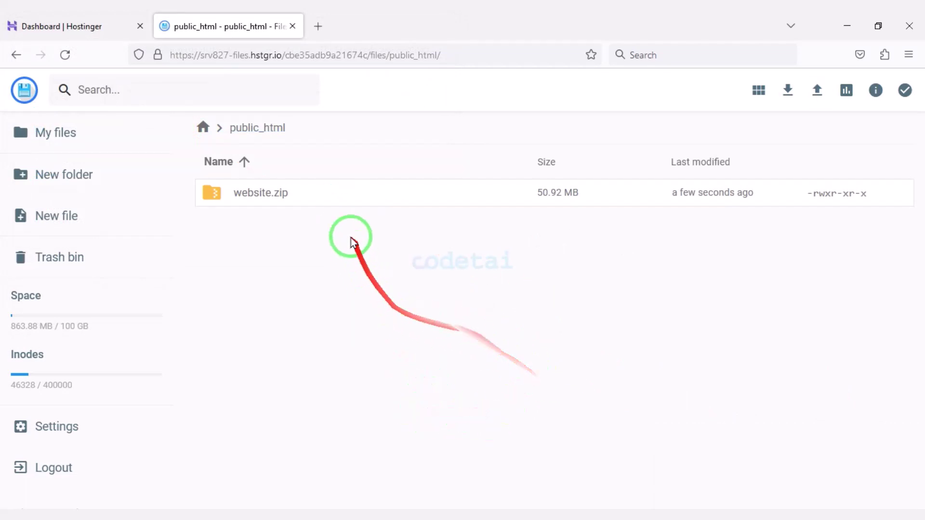
Extract website.zip into a folder named MyFolder.
left_click(343, 200)
right_click(344, 198)
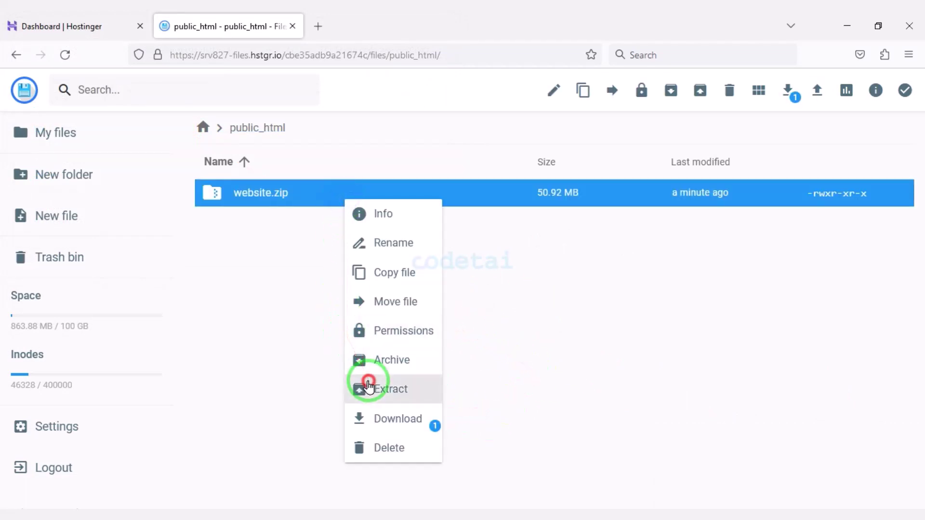
left_click(368, 388)
type("My")
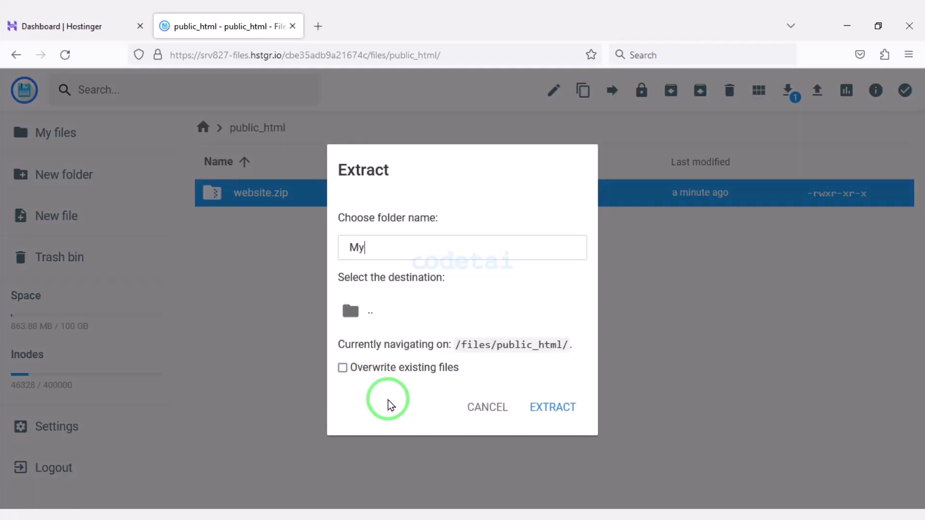
type("Folder")
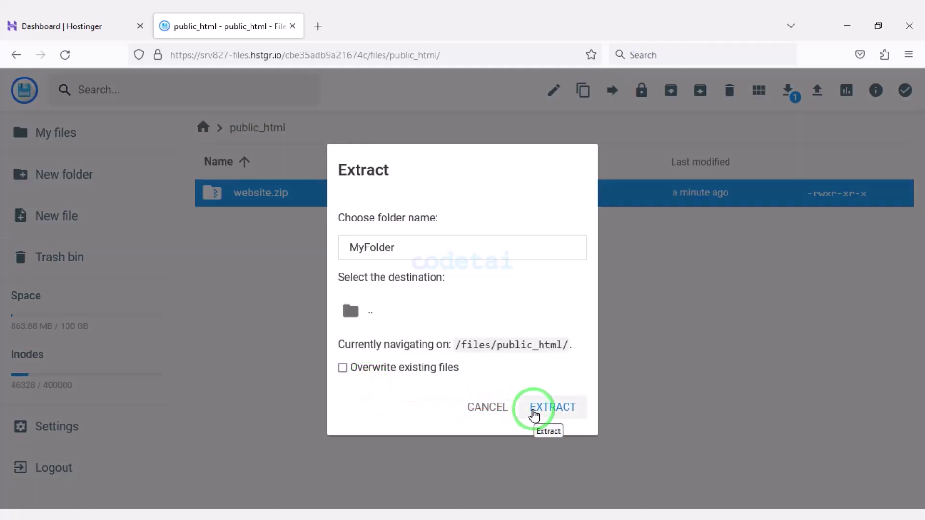
left_click(533, 410)
left_click(400, 225)
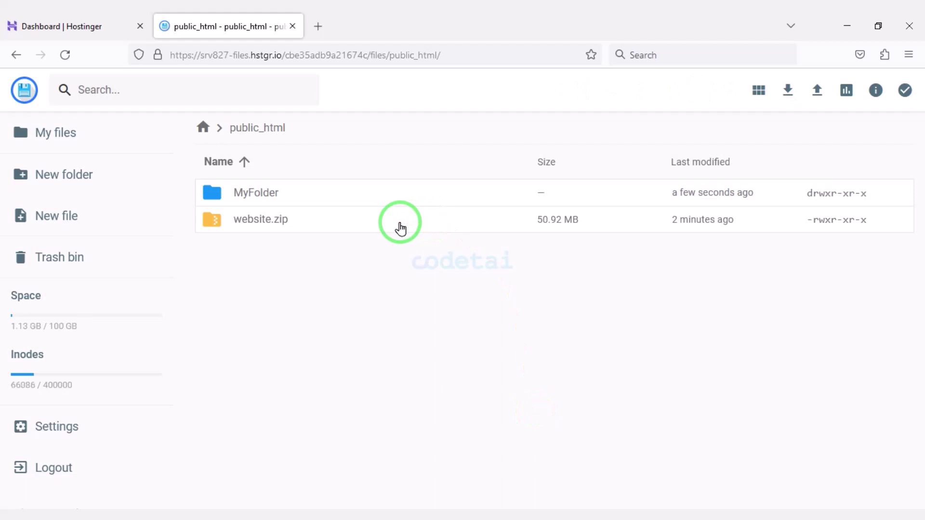
Permanently delete website.zip from public_html.
left_click(729, 91)
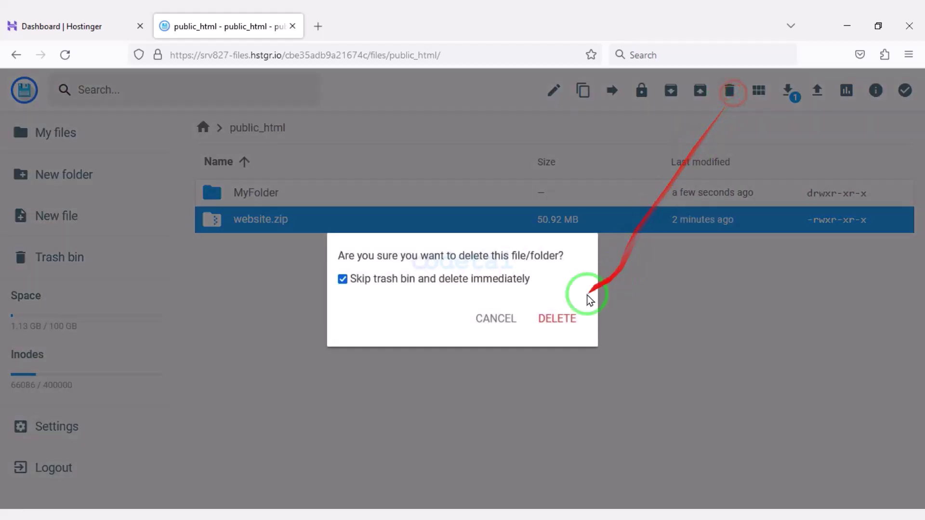
left_click(554, 315)
double_click(305, 202)
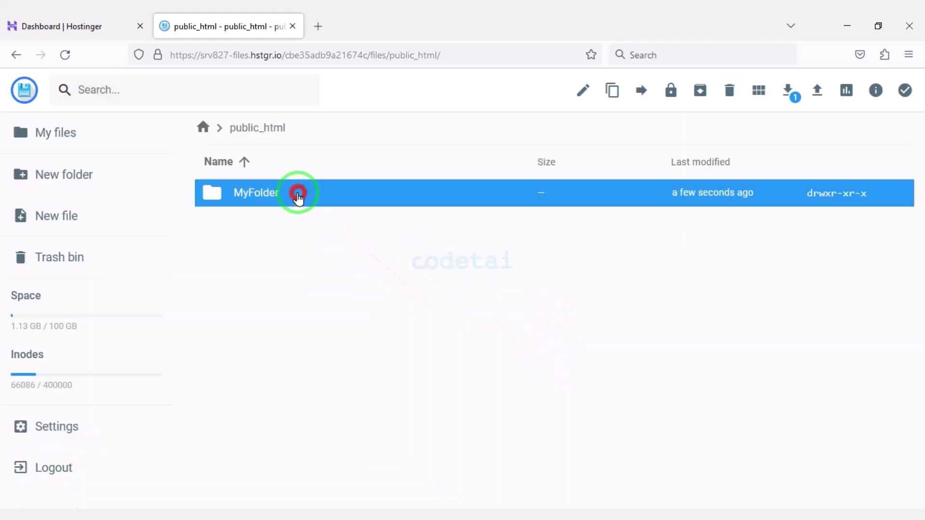
Move all of MyFolder's contents up into public_html.
key("ctrl+a")
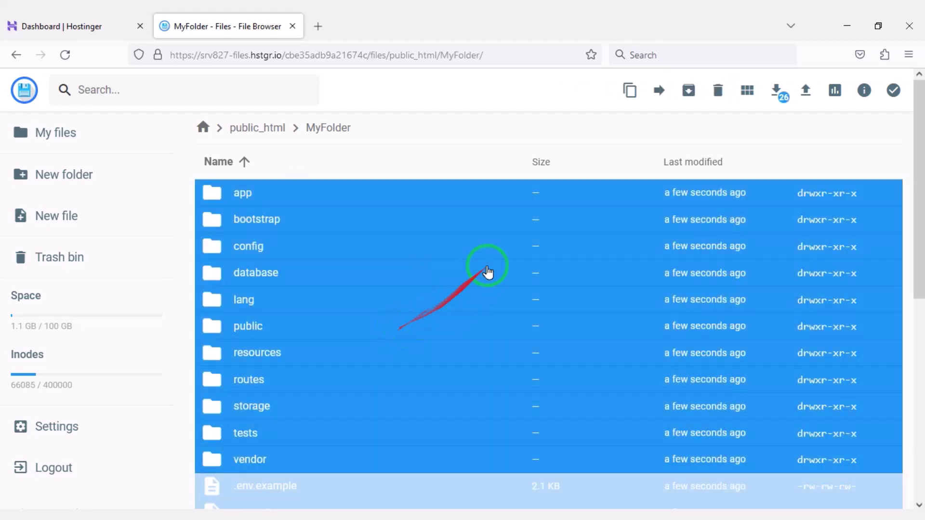
left_click(658, 90)
double_click(377, 172)
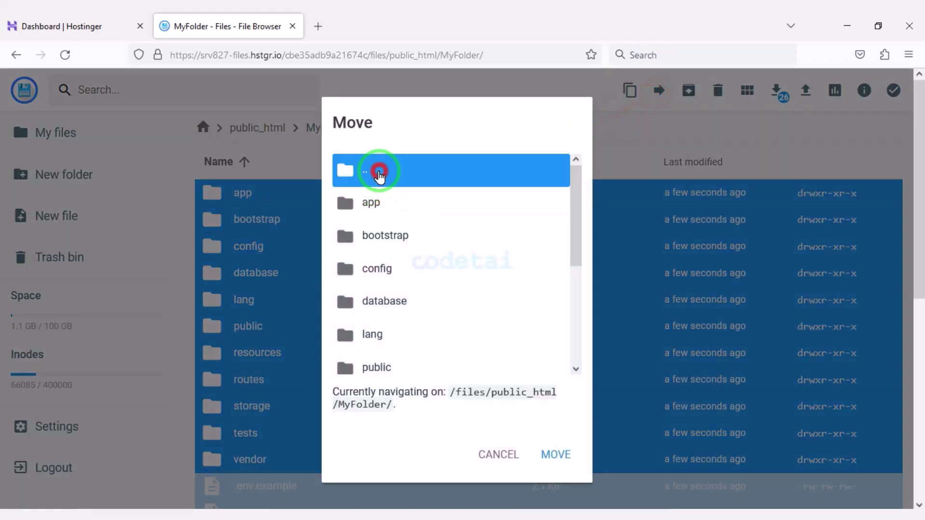
double_click(371, 243)
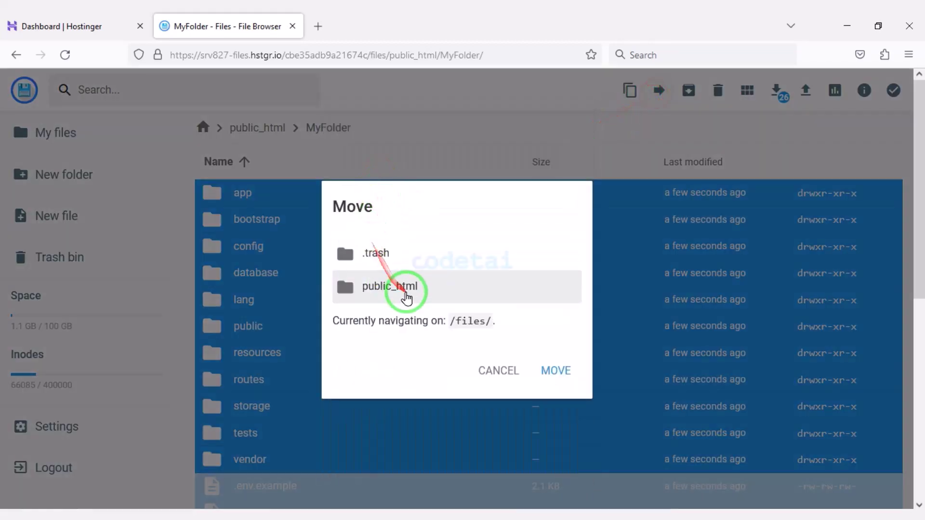
left_click(399, 294)
left_click(546, 380)
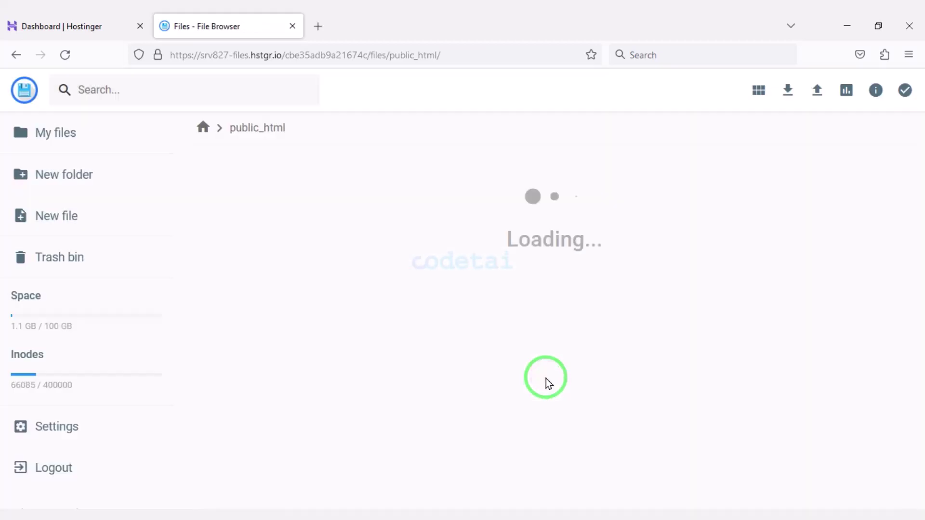
Delete the now-empty MyFolder.
left_click(296, 331)
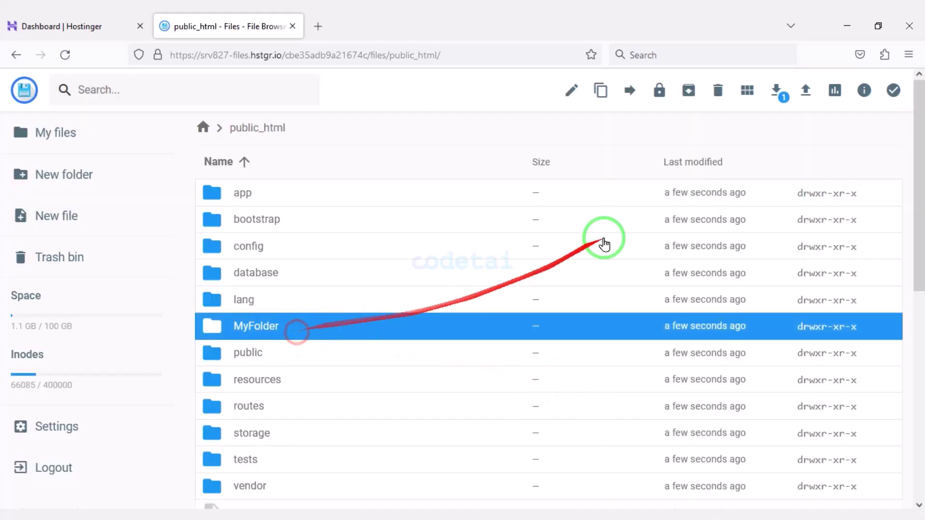
left_click(713, 103)
left_click(549, 318)
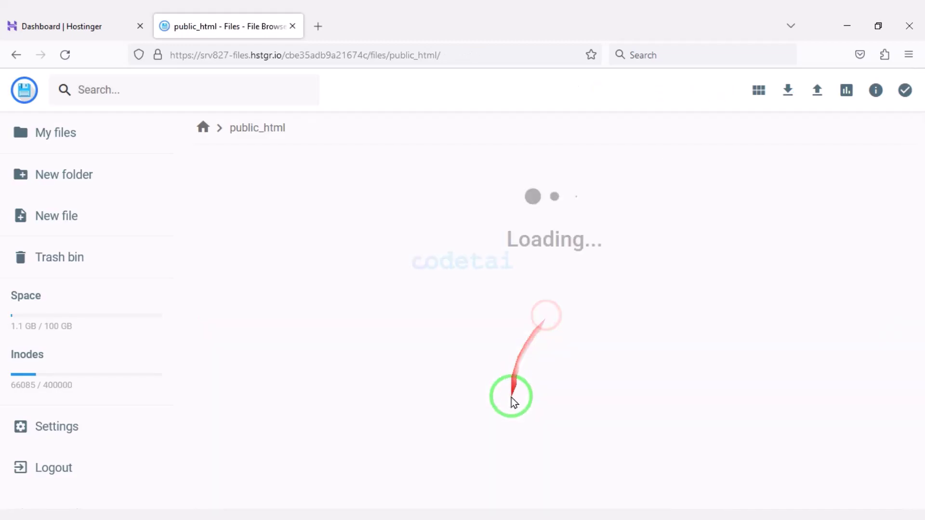
Load codetai.xyz in a new tab and pass the installer's requirements check.
left_click(319, 26)
type("codetai.xyz")
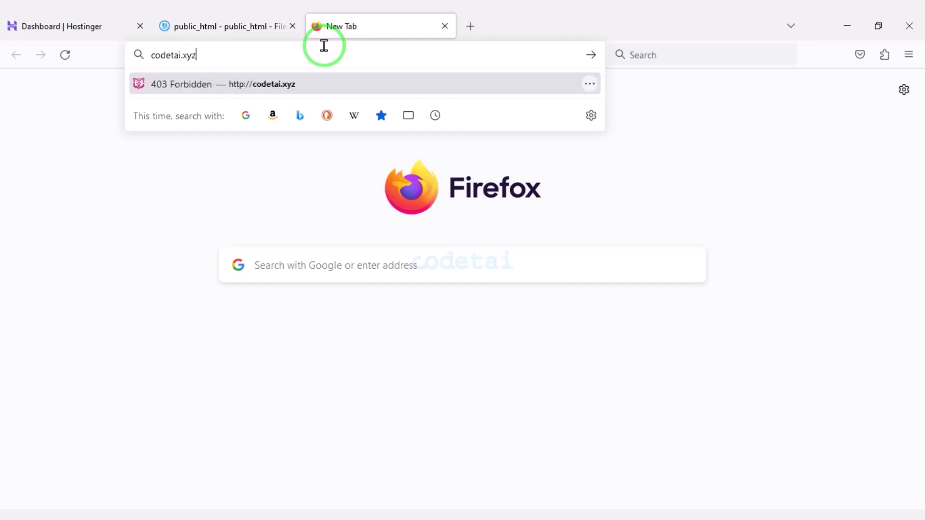
key("Return")
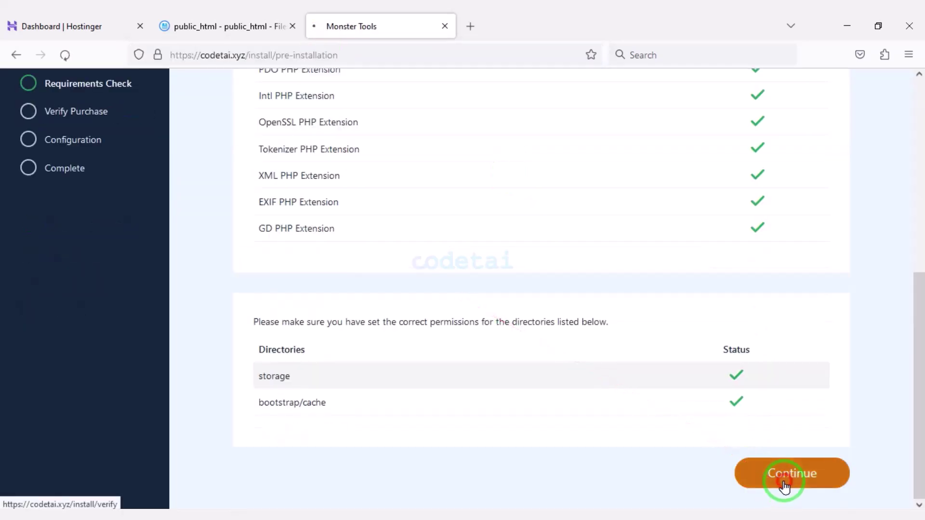
left_click(784, 486)
mouse_move(233, 173)
left_mouse_down()
mouse_move(606, 340)
mouse_move(841, 346)
left_mouse_up()
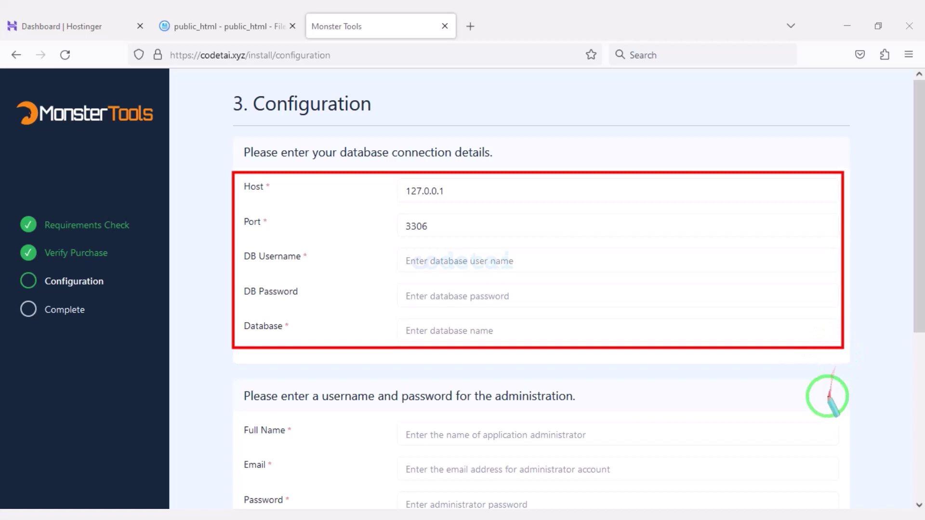
left_click(113, 19)
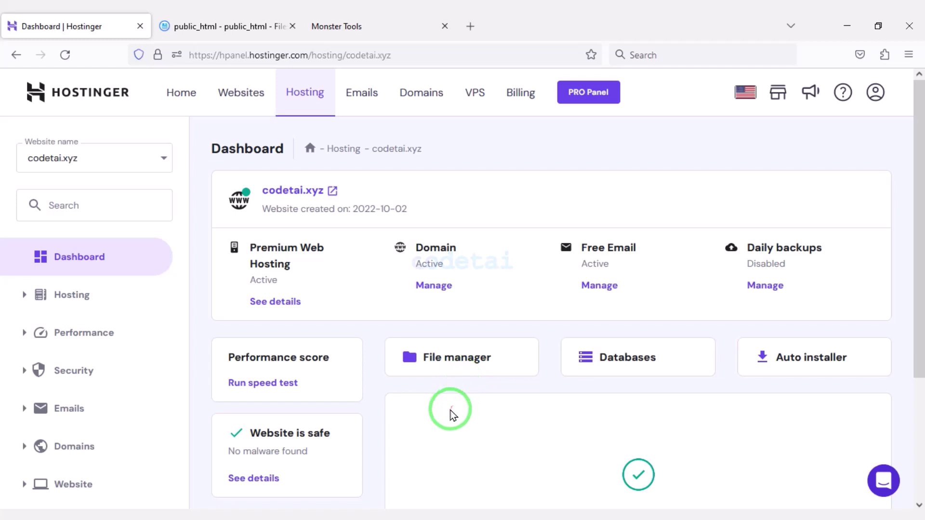
Enter MySQL username usercodetai and generate and copy a random database password.
scroll(540, 432, "down", 2)
left_click(614, 289)
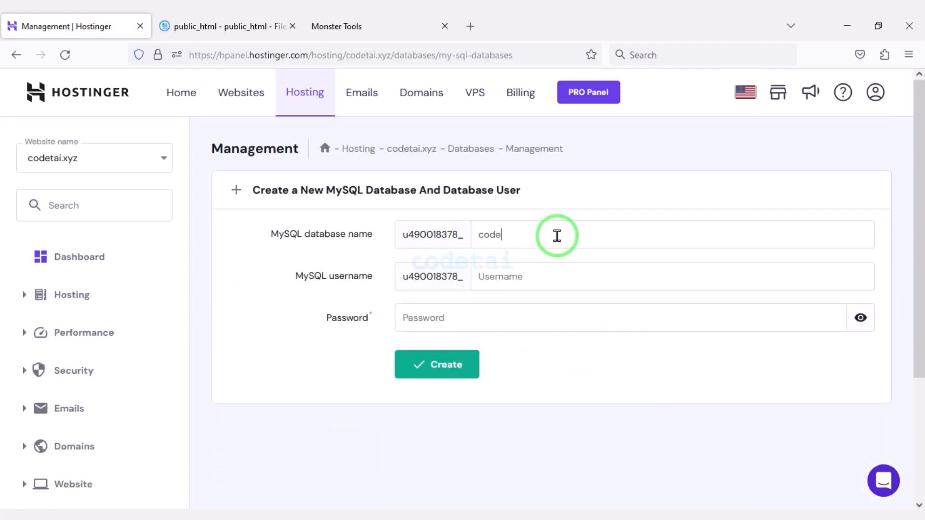
left_click(532, 265)
type("usercodeta")
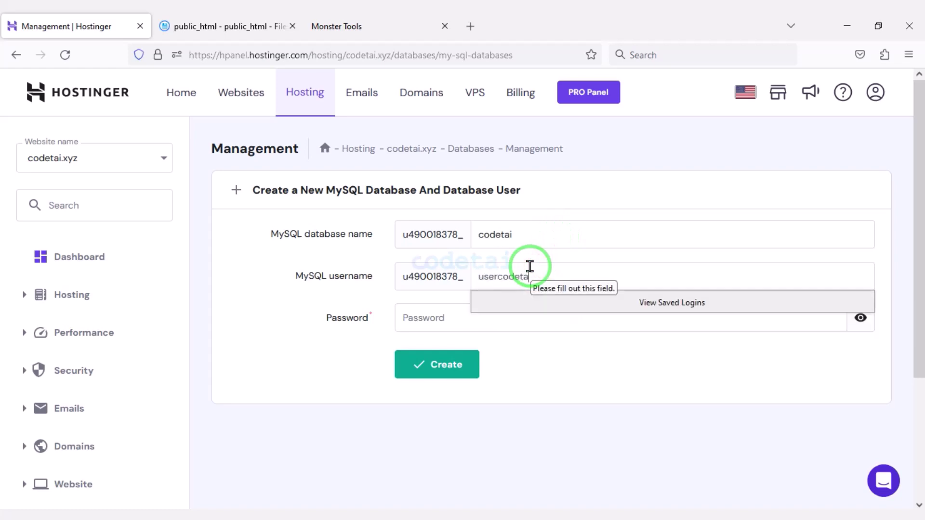
type("i")
left_click(482, 318)
left_click(820, 316)
left_click_drag(510, 317, 378, 321)
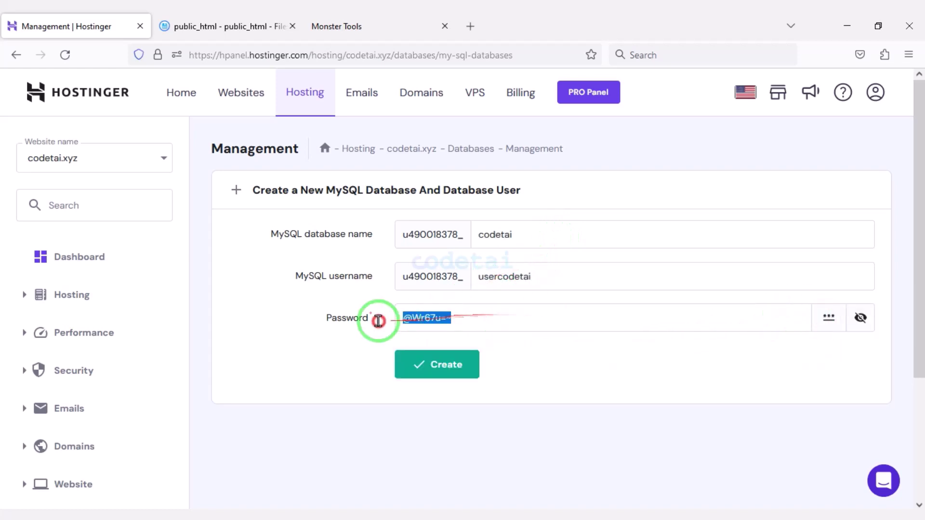
right_click(423, 318)
left_click(457, 136)
Paste the password into the installer's DB Password field and create the database and user.
left_click(335, 26)
left_click(463, 289)
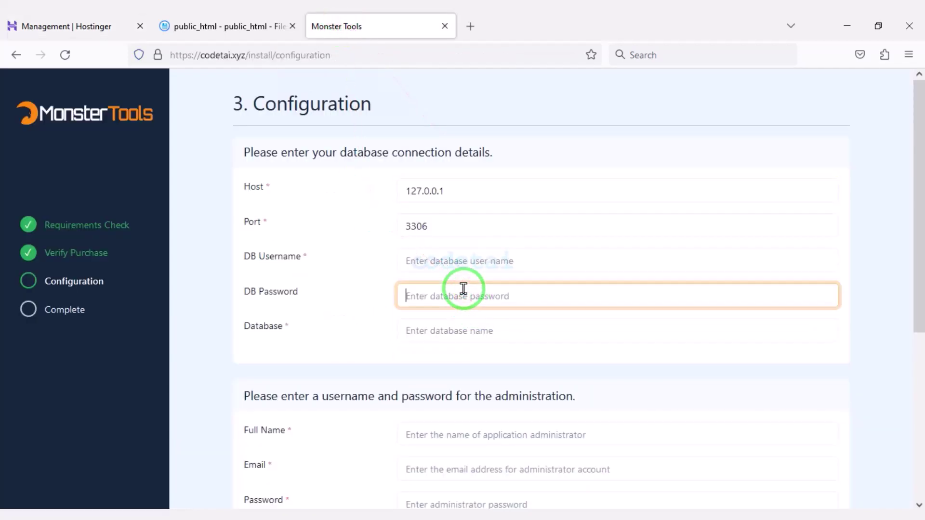
key("ctrl+v")
left_click(92, 26)
left_click(415, 365)
Copy the full database name into the installer's Database field.
scroll(322, 394, "down", 3)
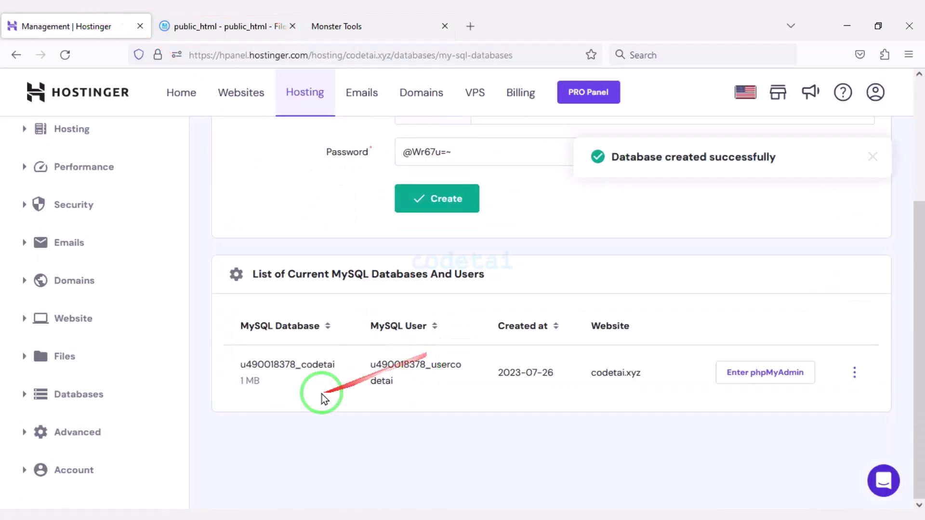
left_click_drag(337, 364, 231, 368)
right_click(265, 367)
left_click(279, 200)
left_click(335, 26)
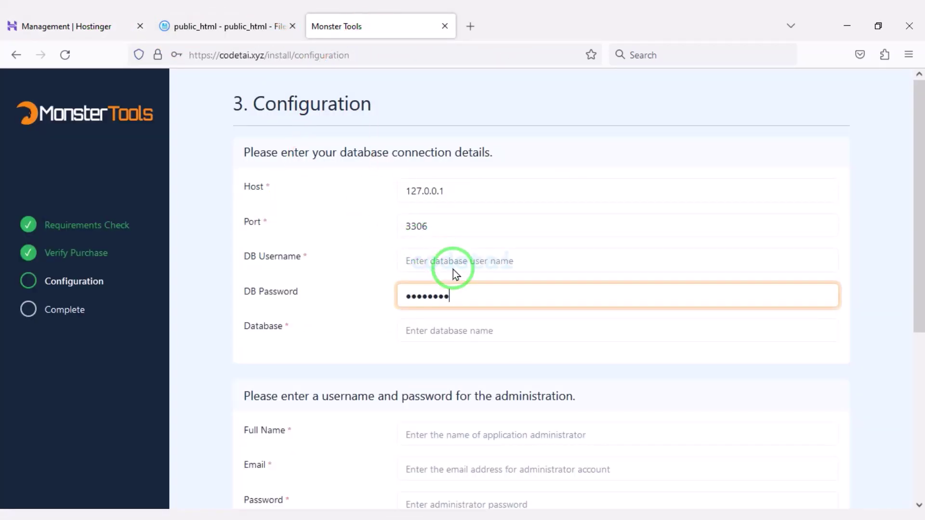
left_click(467, 320)
Copy the MySQL user name into the installer's DB Username field.
left_click(72, 26)
left_click_drag(412, 371, 367, 371)
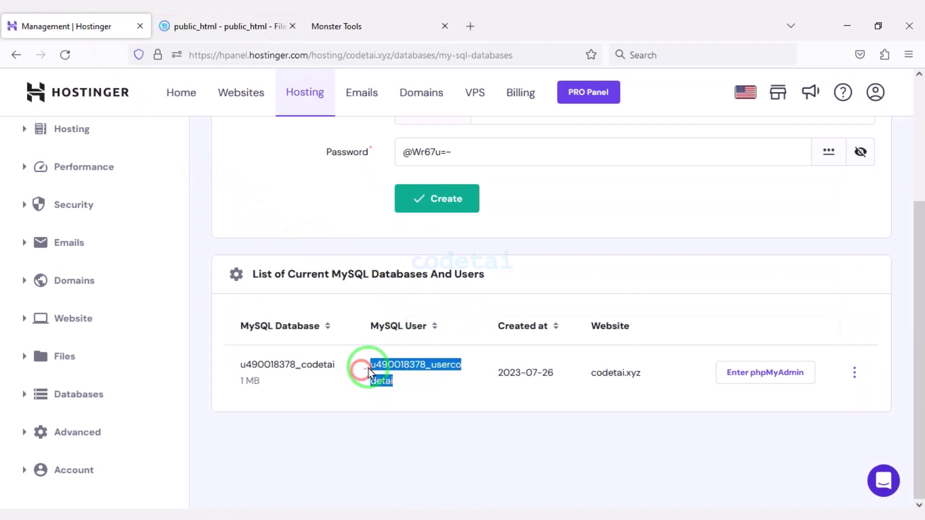
key("ctrl+c")
left_click(334, 26)
left_click(429, 270)
key("ctrl+v")
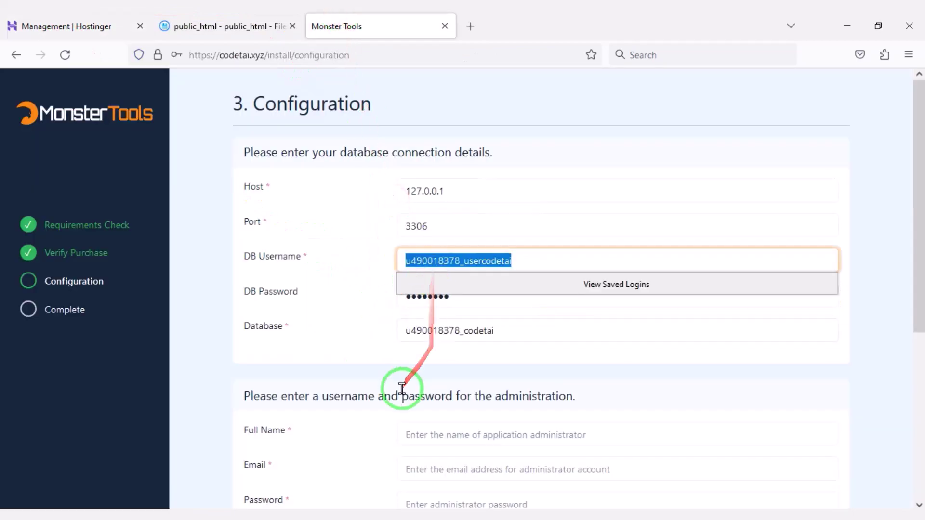
scroll(389, 411, "down", 5)
Enter the administrator's full name, e-mail address, password and password confirmation.
scroll(390, 411, "up", 2)
left_click(468, 256)
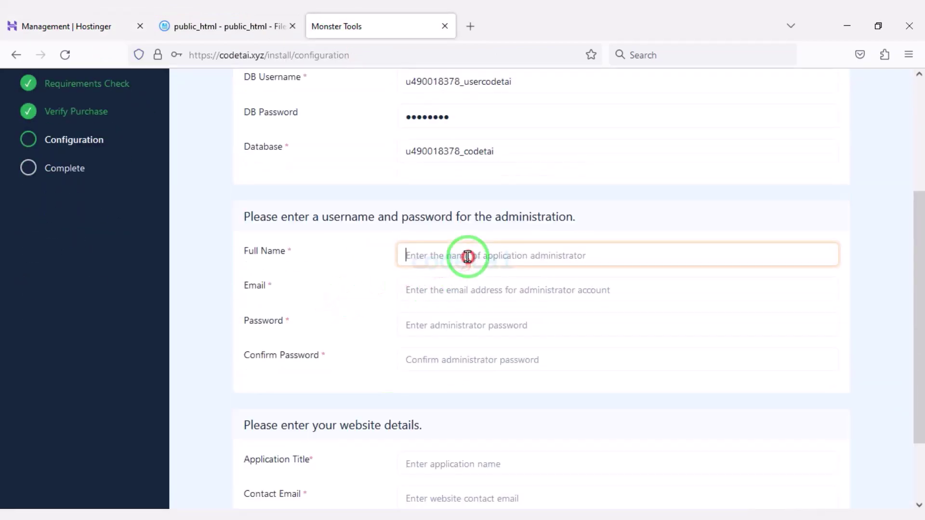
left_click(464, 292)
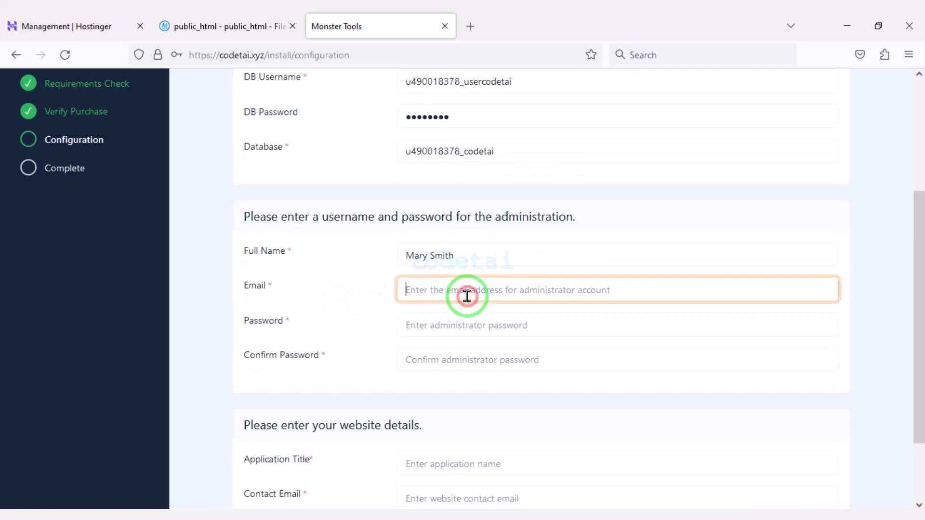
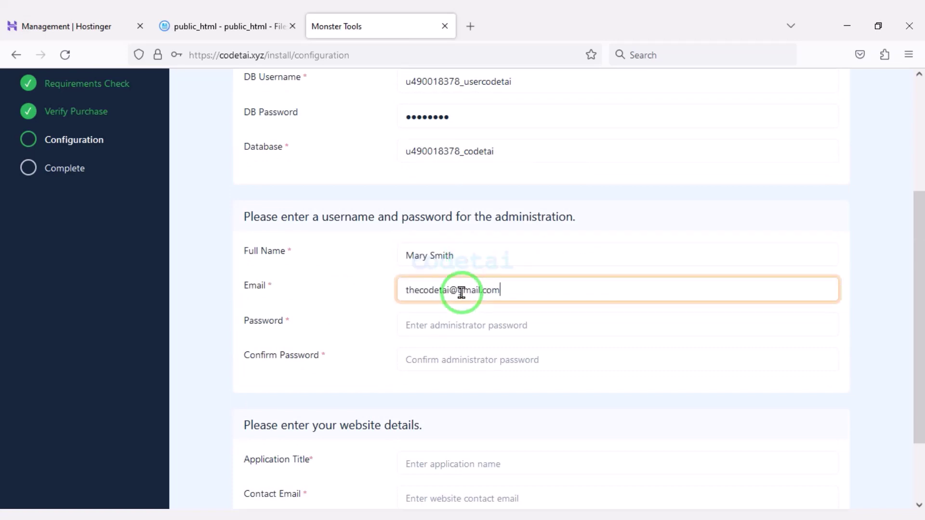
left_click(453, 331)
type("1")
left_click(442, 356)
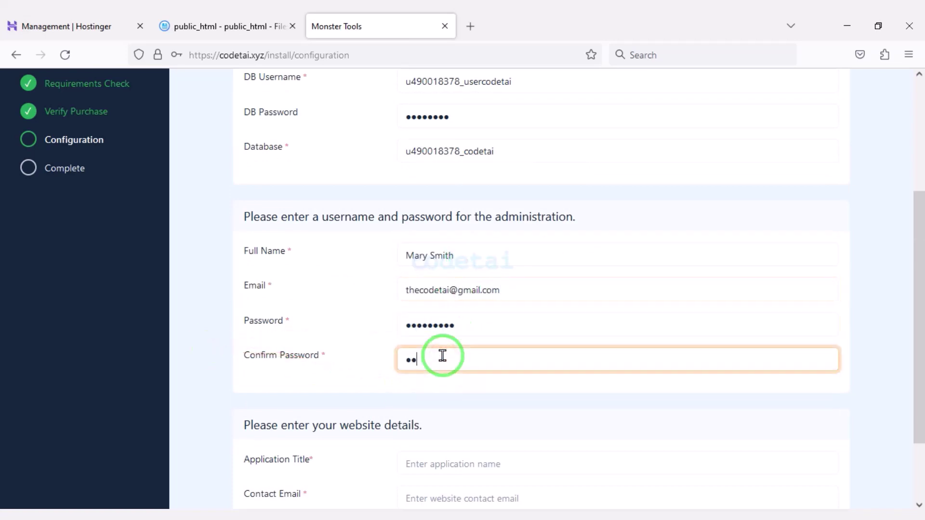
scroll(386, 446, "down", 2)
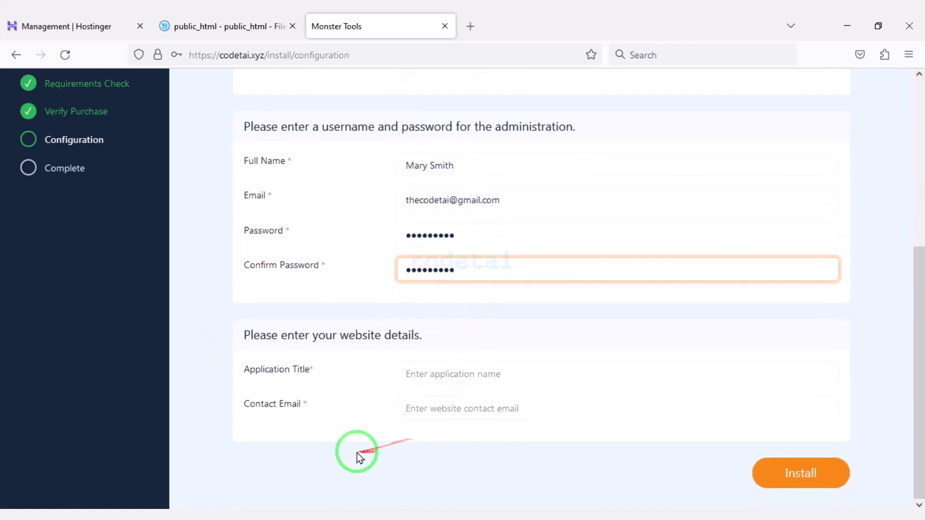
Set the application title to Codetai, add the contact e-mail, and run the installation.
left_click(481, 373)
type("Codeta")
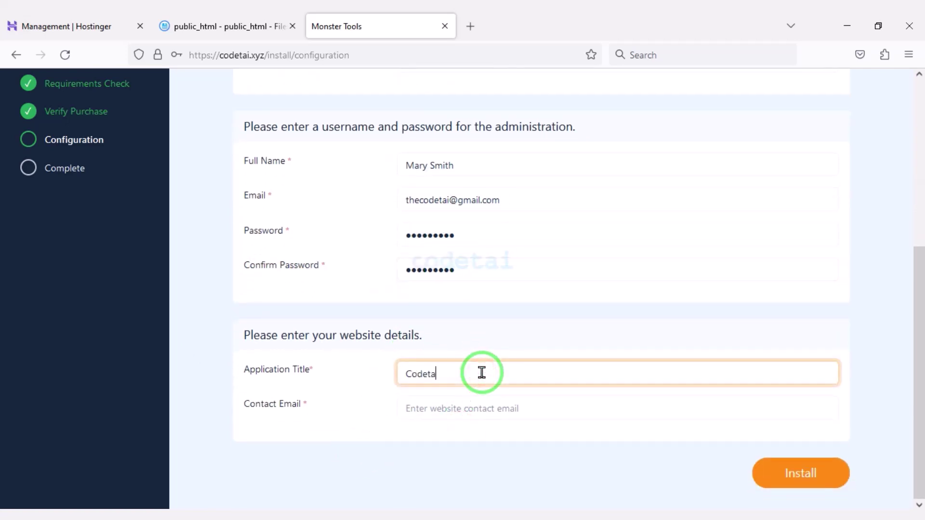
type("i")
left_click(464, 410)
type("theco")
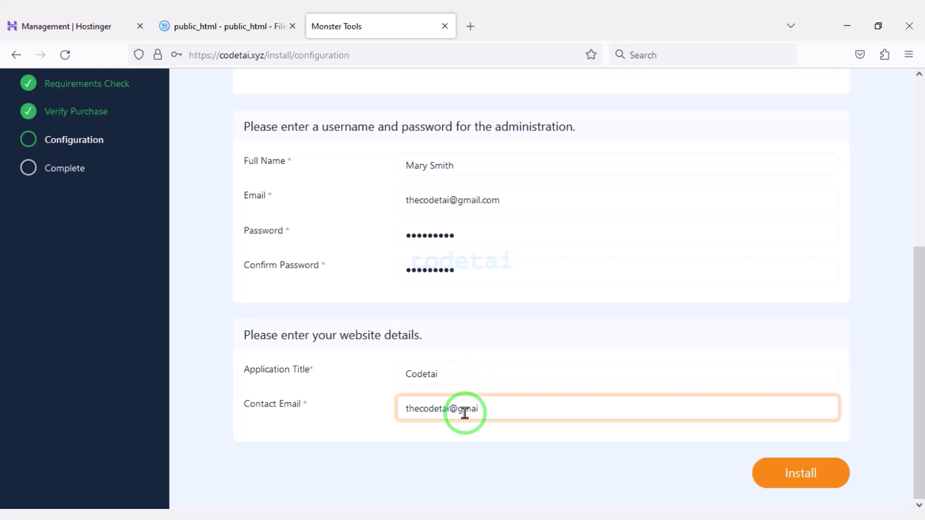
left_click(813, 482)
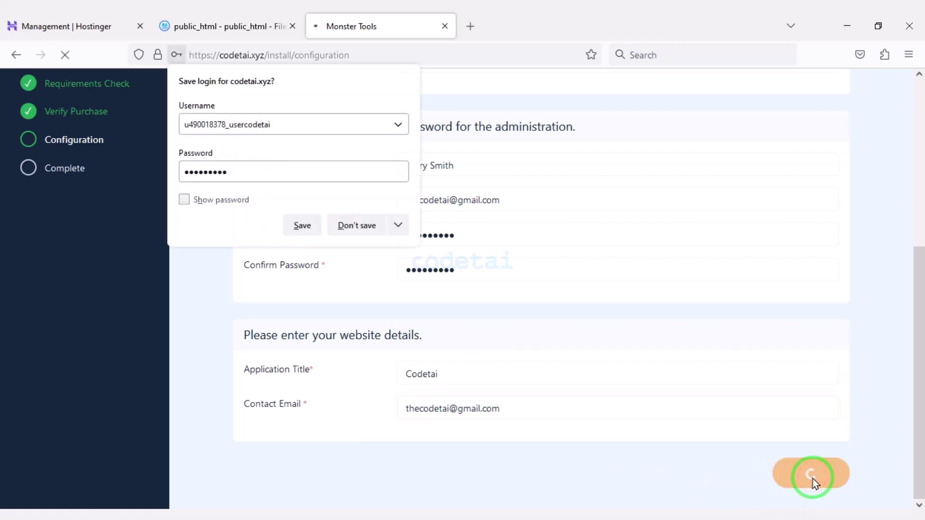
scroll(664, 443, "up", 2)
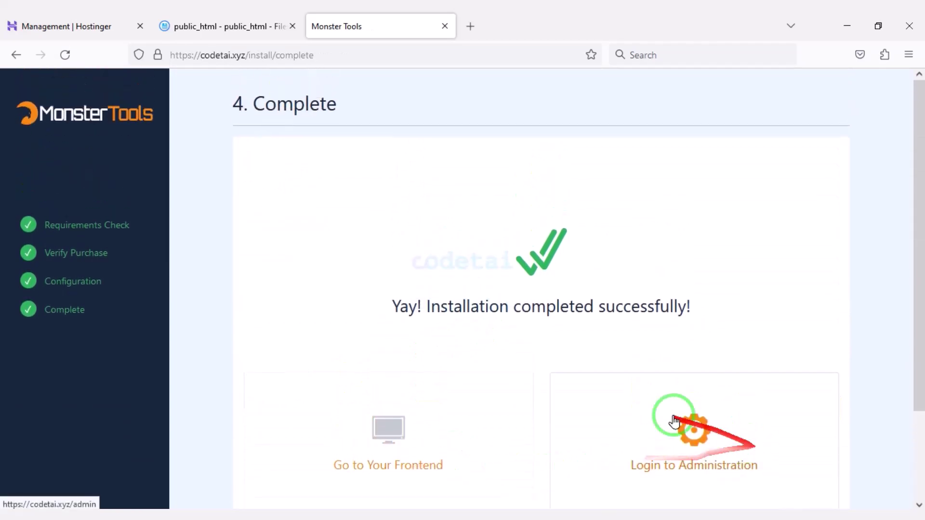
Open the live front-end site with Go to Your Frontend and scroll through its homepage.
scroll(554, 405, "down", 2)
left_click(385, 350)
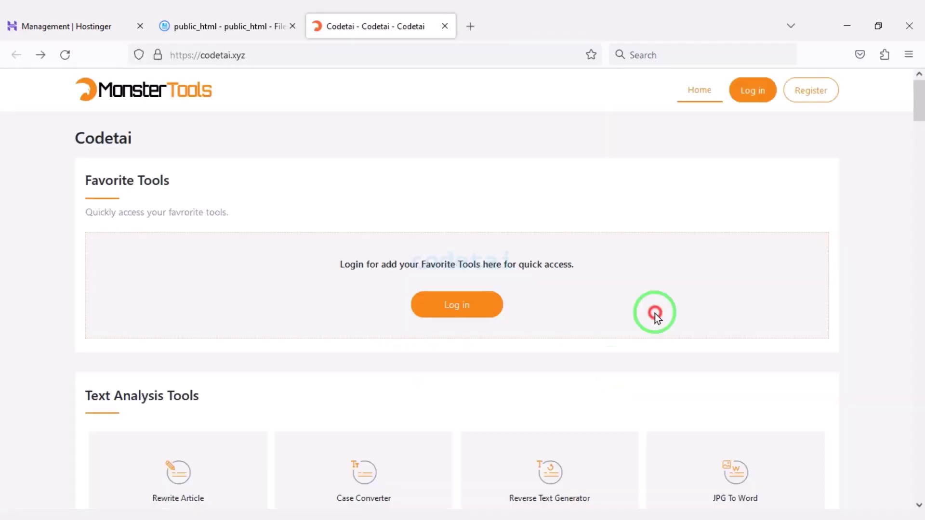
scroll(395, 342, "down", 15)
scroll(253, 362, "down", 20)
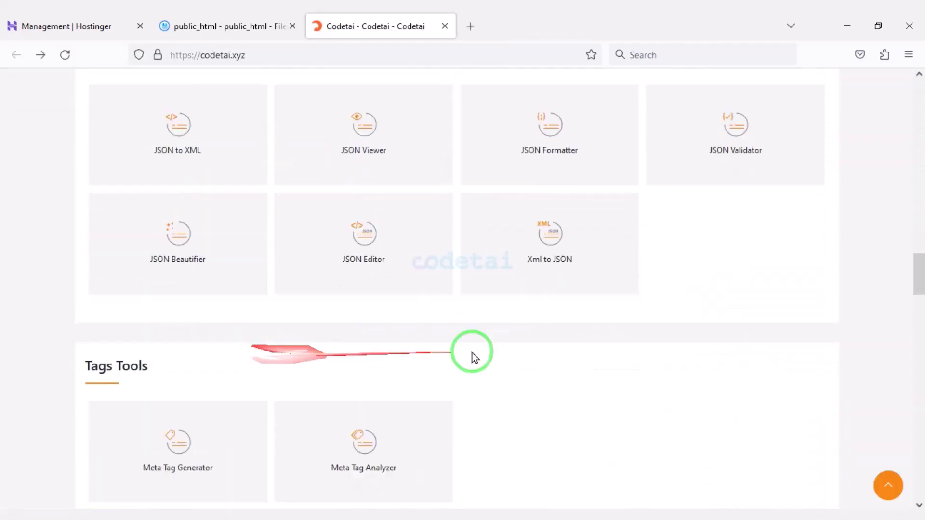
left_click_drag(920, 395, 920, 491)
Go to the site's /admin address, enter the admin password and sign in to the dashboard.
key("ctrl+l")
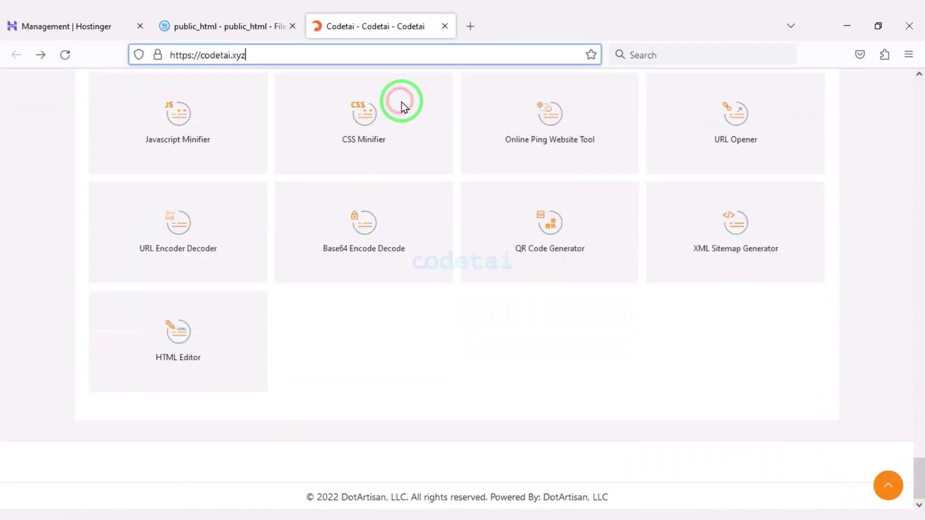
key("End")
key("Return")
left_click(435, 305)
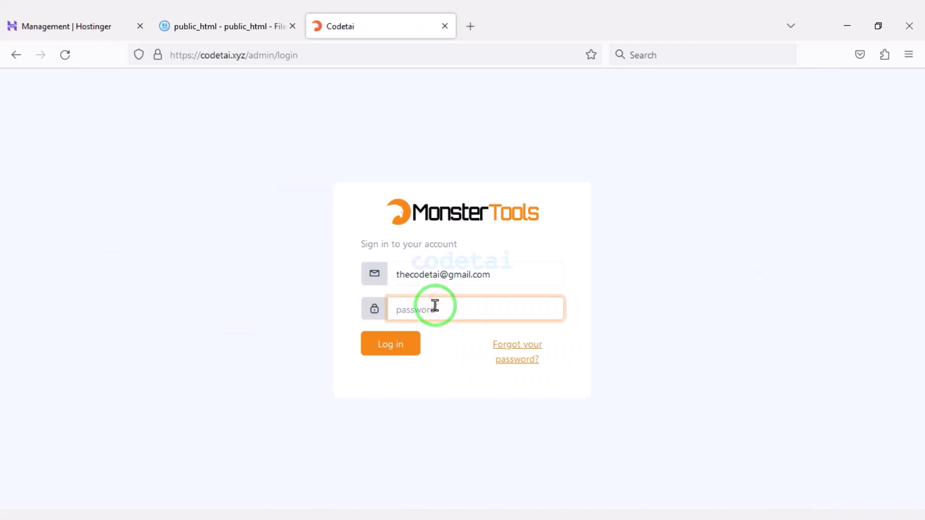
left_click(391, 342)
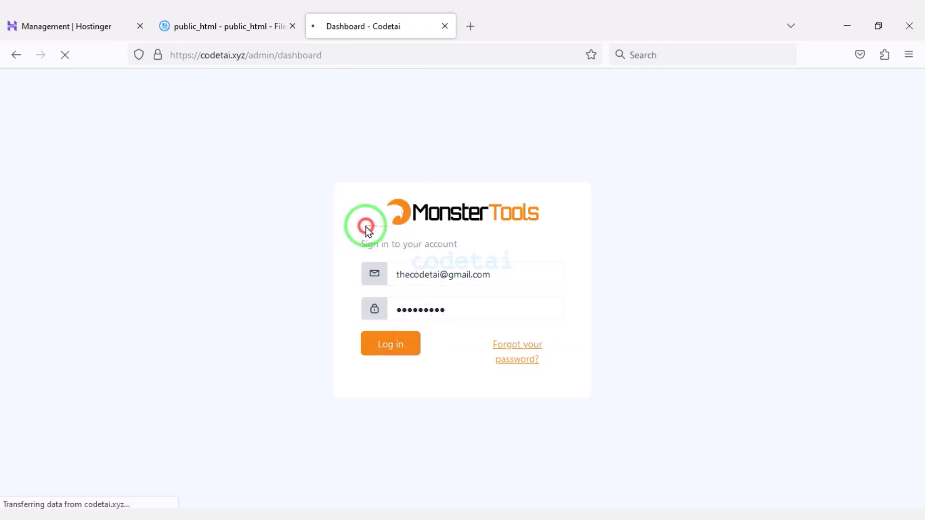
scroll(530, 361, "down", 5)
scroll(337, 385, "down", 1)
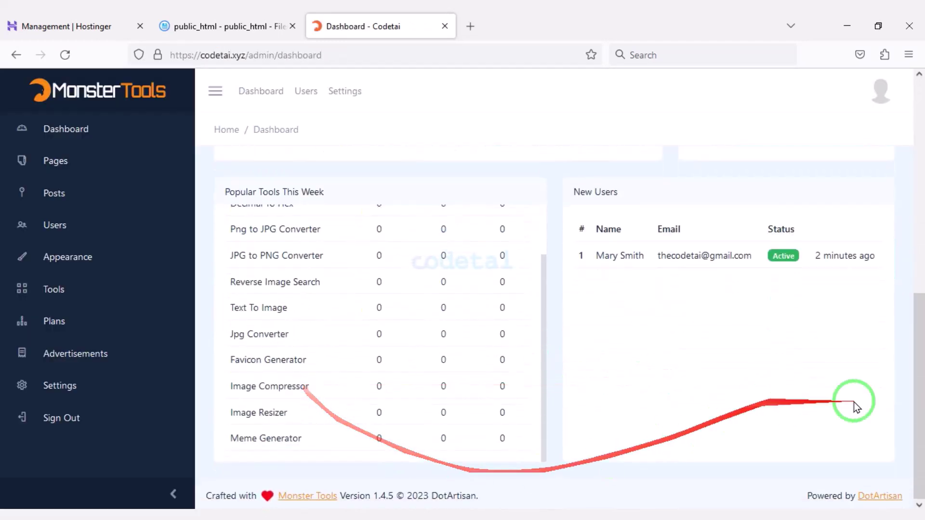
scroll(430, 378, "up", 1)
scroll(578, 248, "up", 5)
scroll(92, 285, "down", 5)
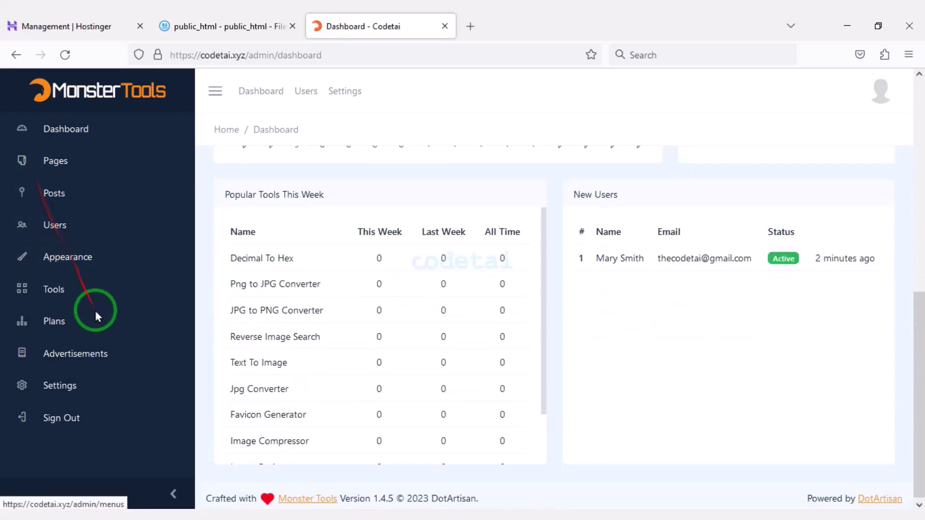
scroll(656, 341, "up", 5)
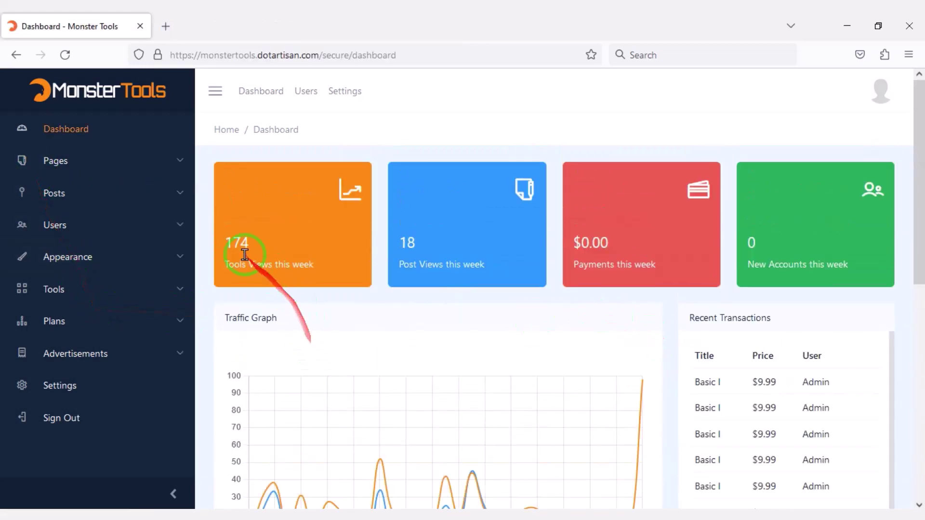
Open the new-page form, look at its OG title field, then list the existing pages.
left_click(166, 163)
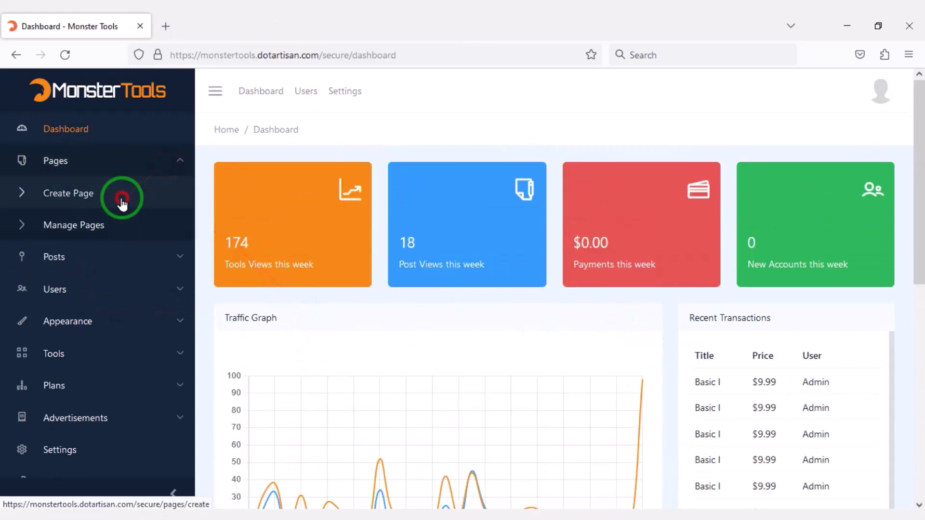
left_click(122, 199)
scroll(578, 313, "down", 3)
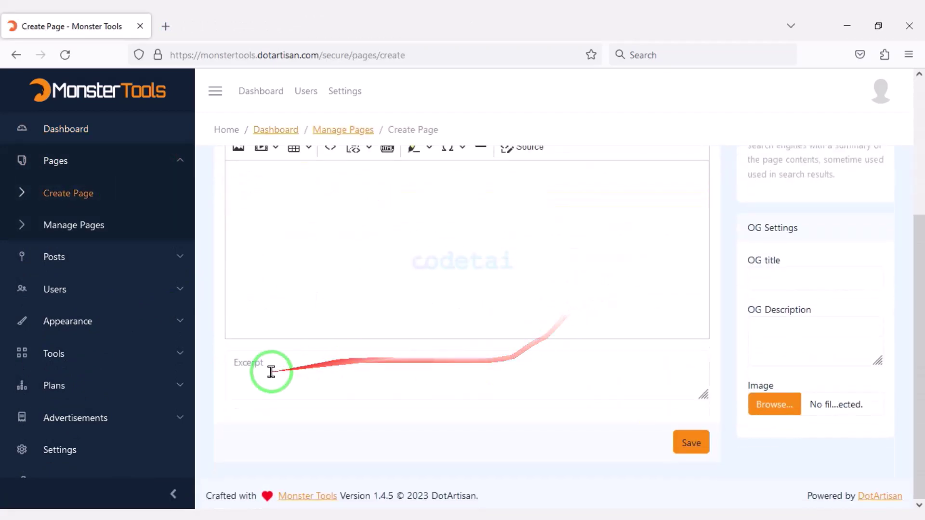
scroll(765, 403, "up", 3)
left_click(791, 414)
scroll(848, 392, "down", 5)
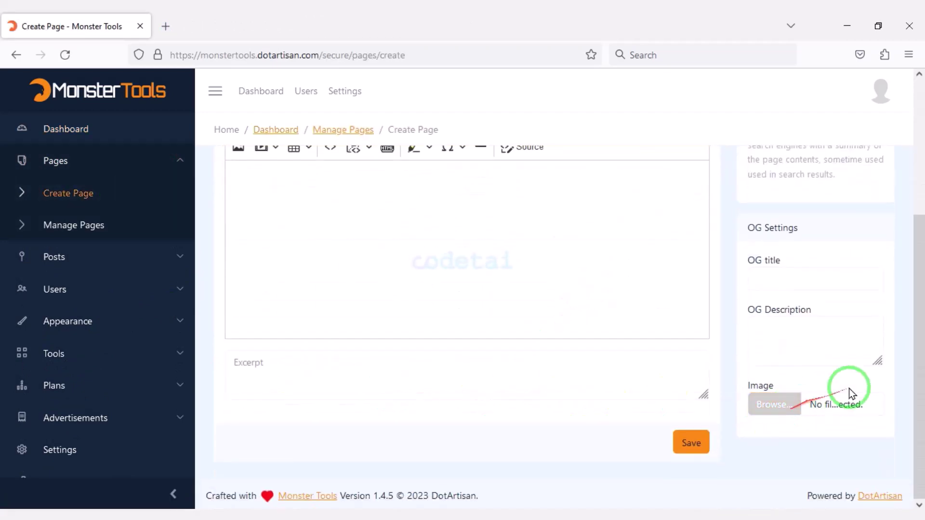
scroll(324, 454, "up", 5)
left_click(114, 231)
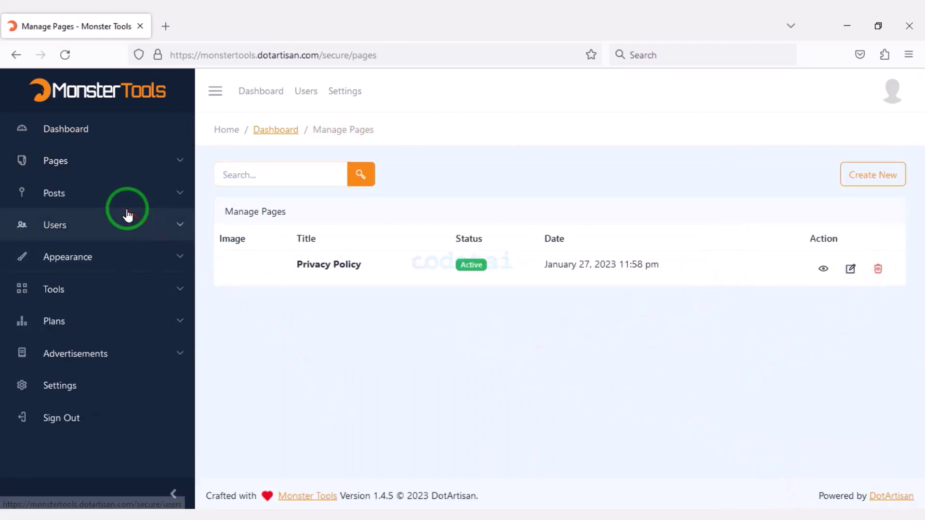
Open All Posts and the new-post form, then return to the posts list.
left_click(124, 206)
left_click(111, 229)
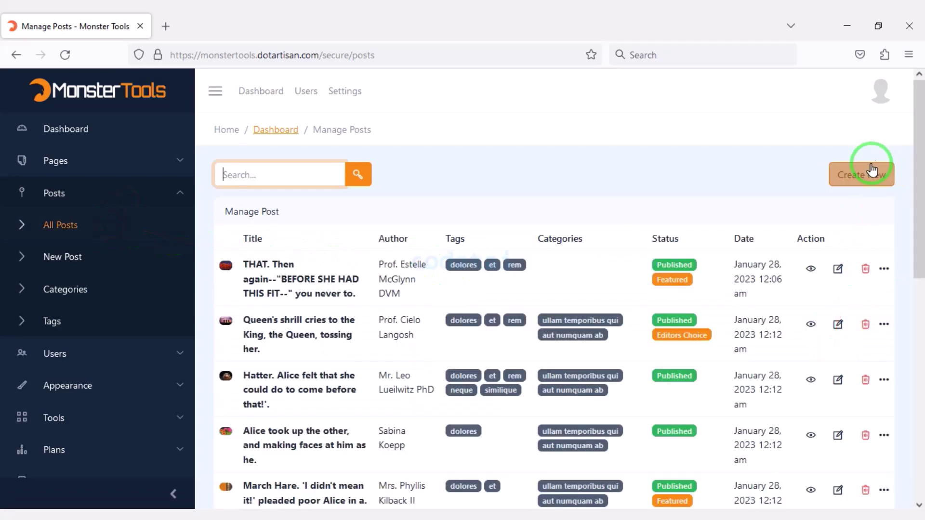
left_click(872, 169)
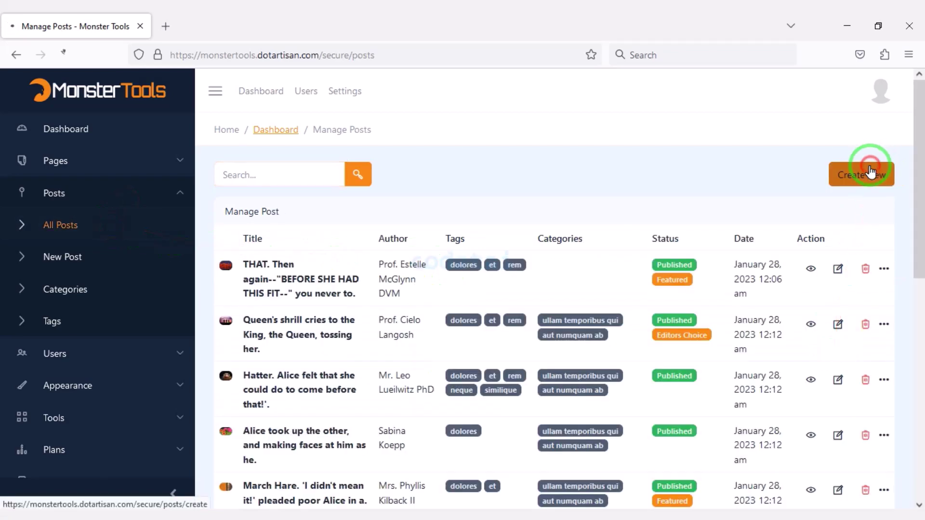
scroll(471, 268, "down", 3)
left_click(301, 338)
scroll(384, 379, "down", 10)
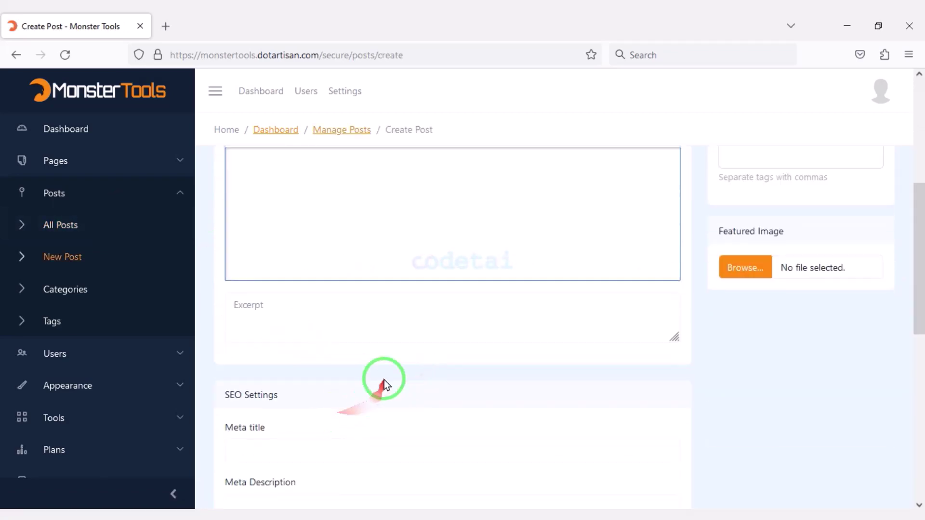
scroll(332, 423, "up", 12)
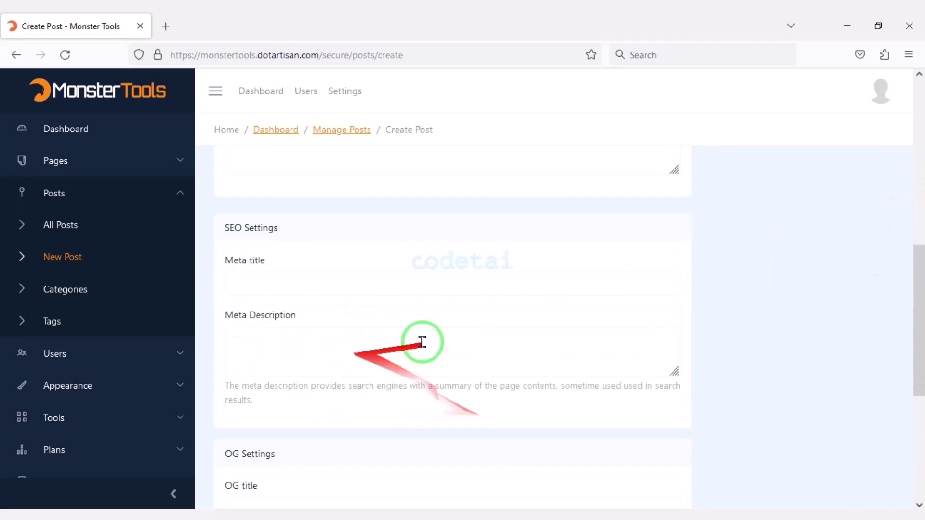
left_click(16, 54)
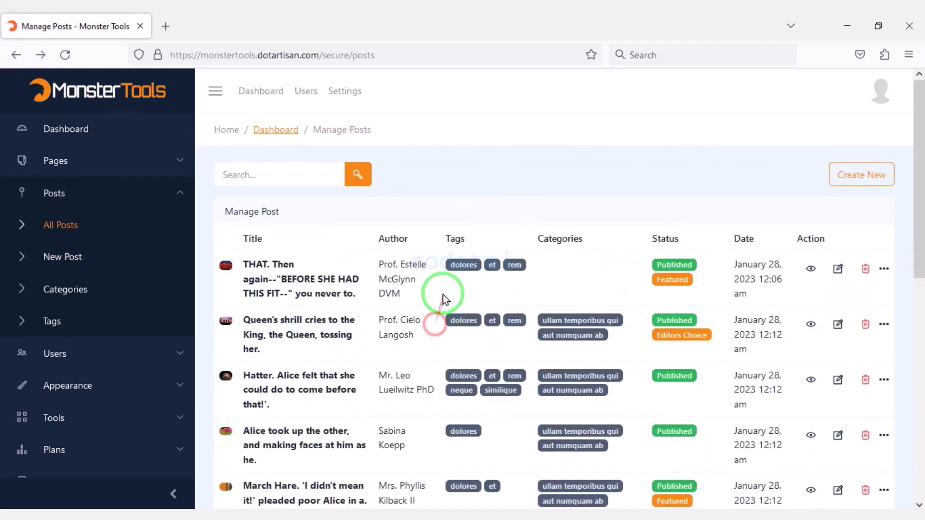
scroll(438, 295, "down", 5)
scroll(293, 372, "down", 5)
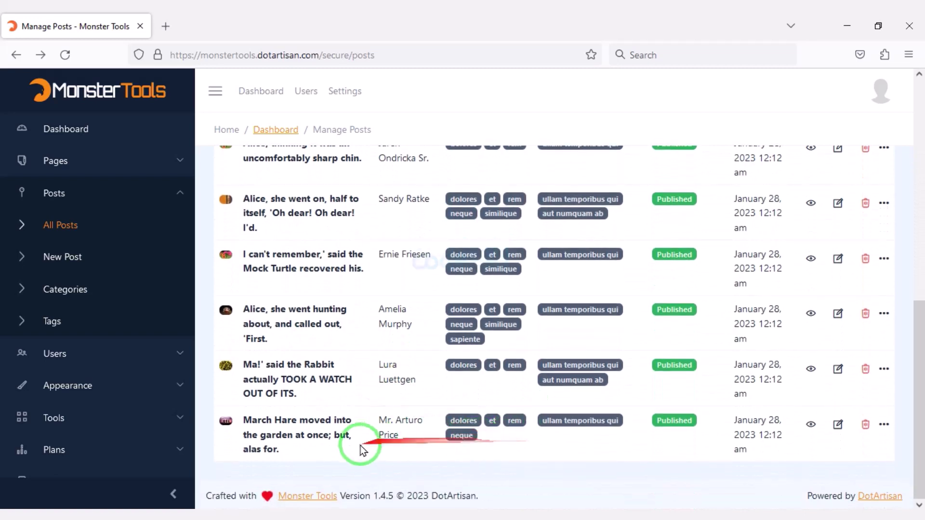
scroll(288, 308, "up", 10)
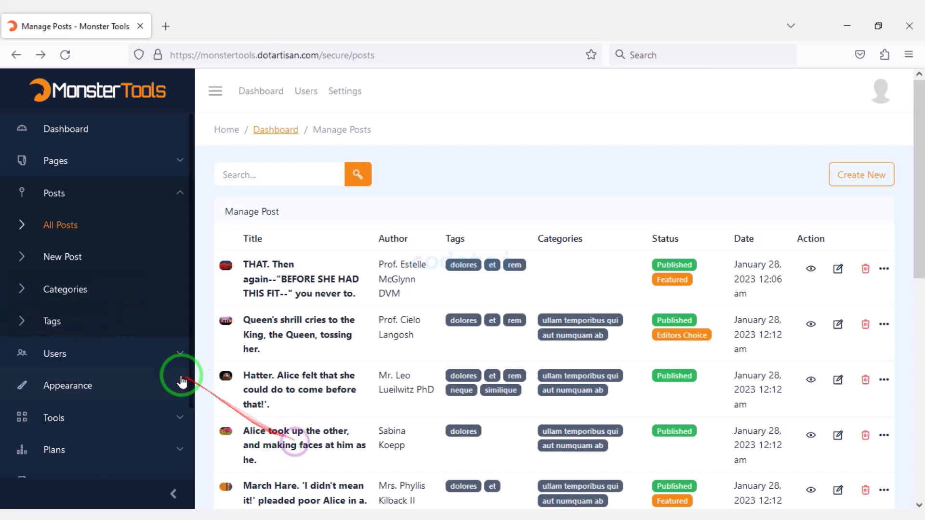
In Users > Manage User, view user 4's actions, then open and dismiss the Create User form.
left_click(160, 359)
left_click(74, 275)
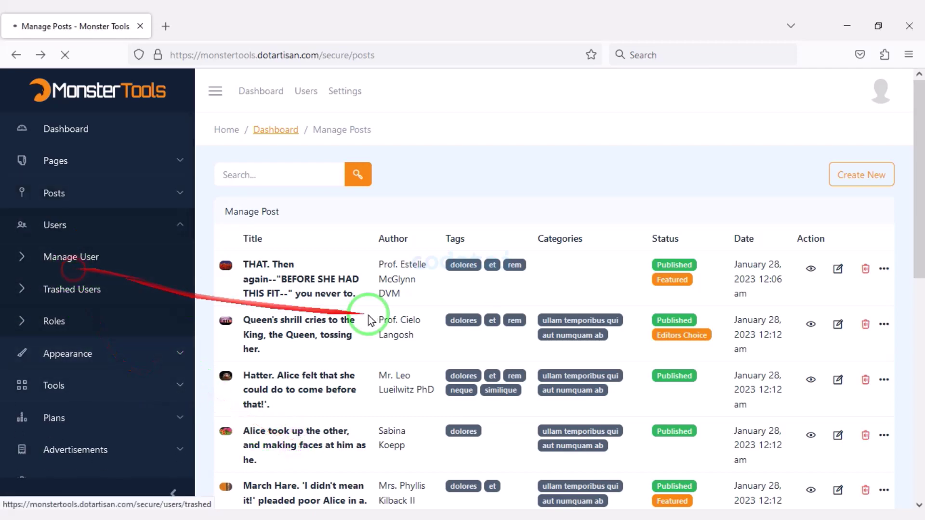
scroll(482, 347, "down", 5)
scroll(694, 361, "up", 5)
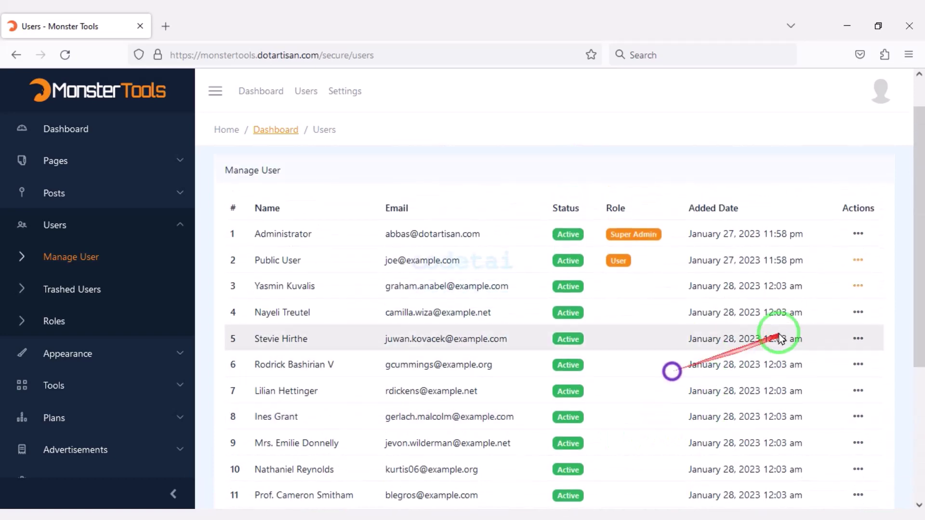
left_click(858, 313)
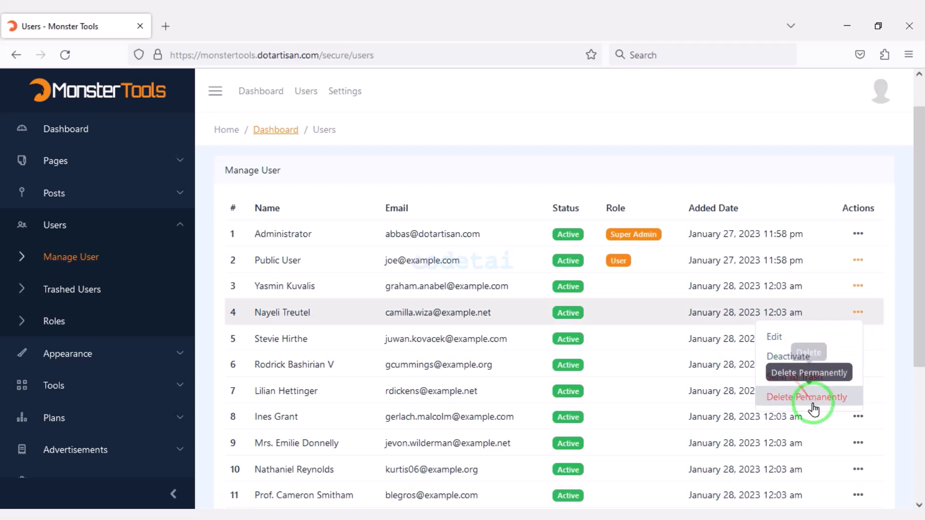
scroll(812, 356, "up", 1)
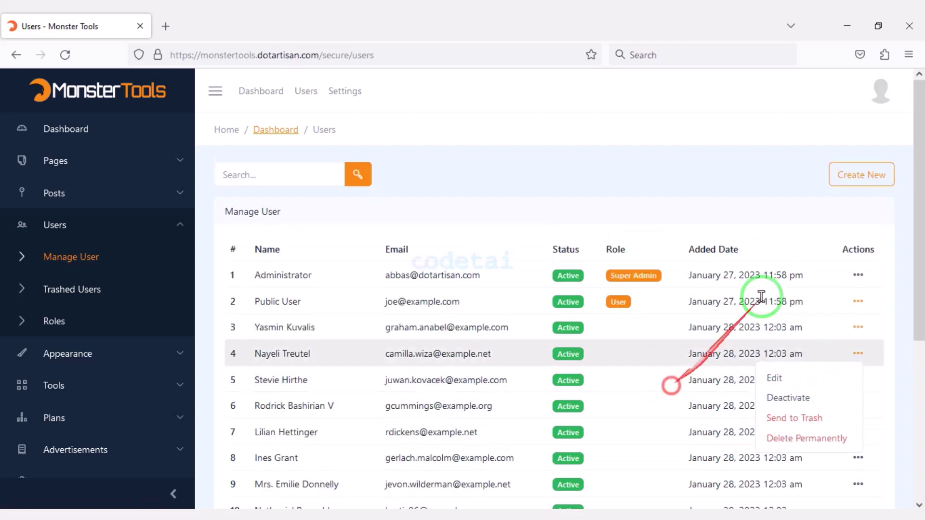
left_click(861, 171)
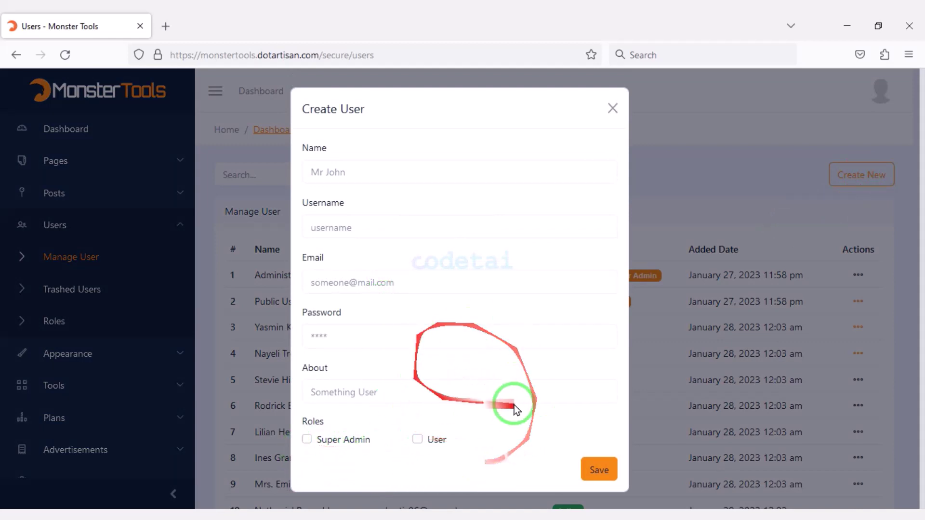
key("Escape")
On the Roles page, open Create Role and tick the Manage, Create and Edit users permissions.
left_click(117, 316)
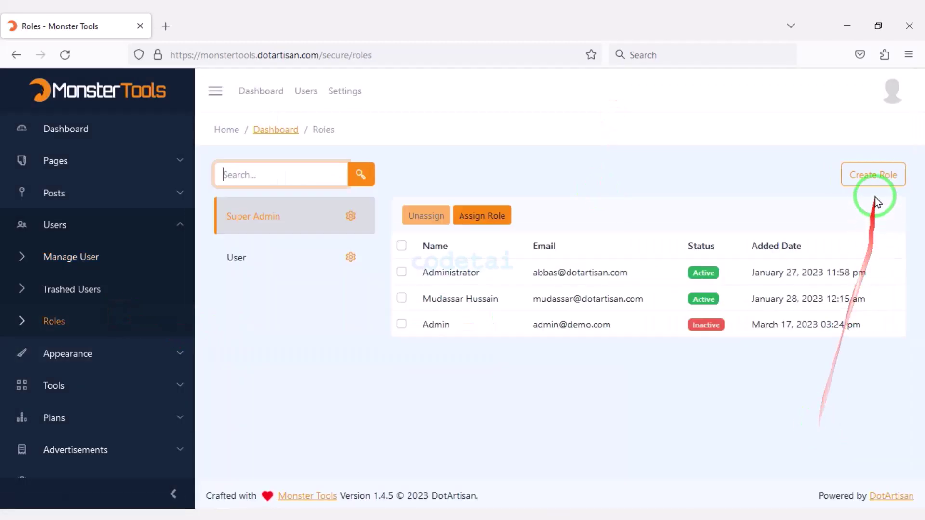
left_click(872, 184)
left_click(423, 180)
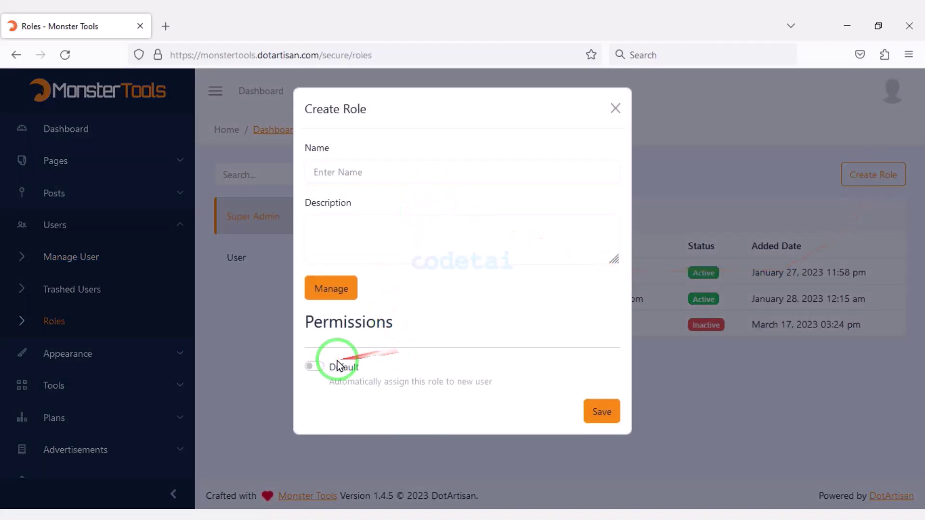
left_click(331, 292)
scroll(406, 334, "down", 3)
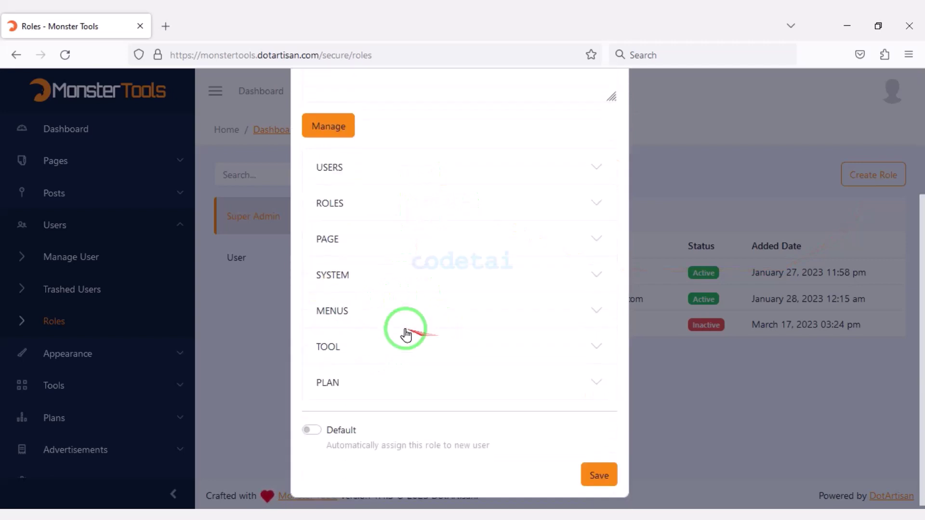
left_click(368, 176)
left_click(384, 215)
left_click(386, 250)
left_click(385, 289)
Tick Edit, Delete and Create roles plus Manage transactions and updates, then close the form unsaved.
scroll(429, 324, "down", 6)
left_click(381, 217)
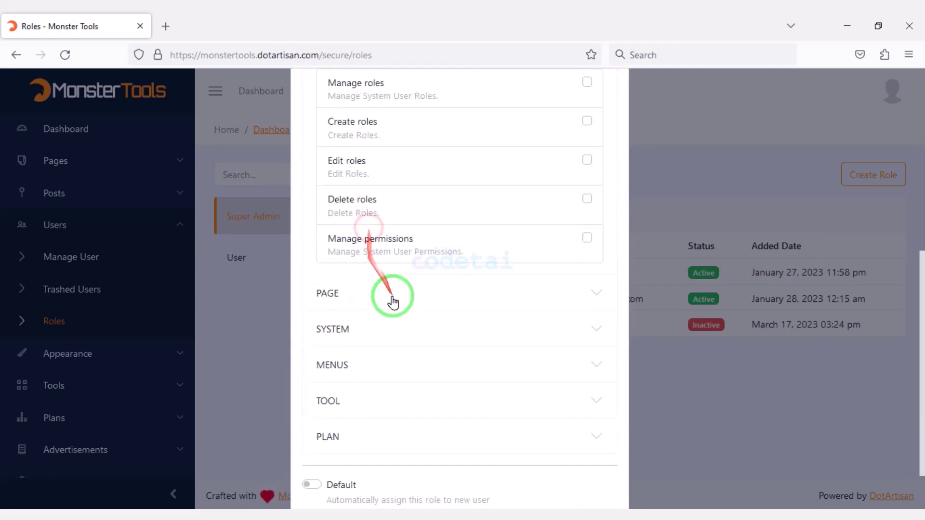
left_click(388, 206)
left_click(385, 168)
left_click(396, 135)
left_click(410, 329)
left_click(394, 200)
left_click(395, 241)
scroll(432, 368, "up", 7)
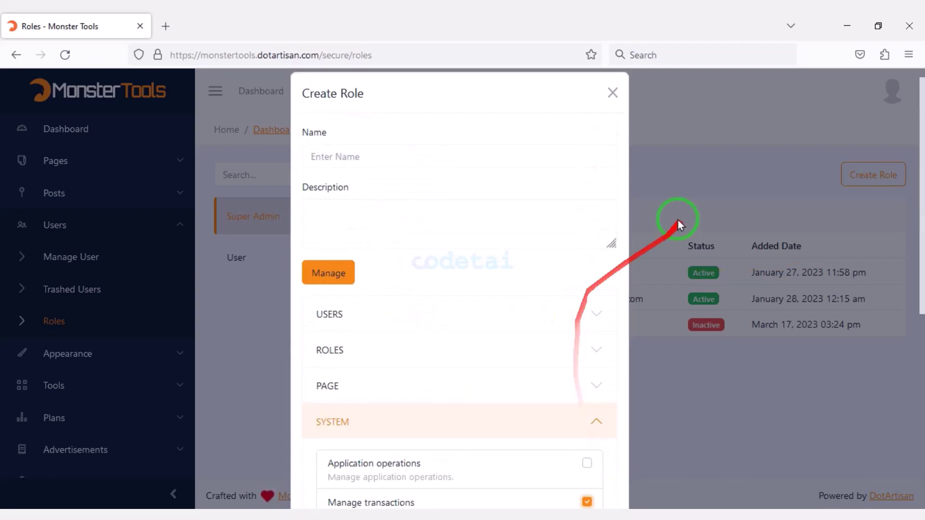
left_click(609, 109)
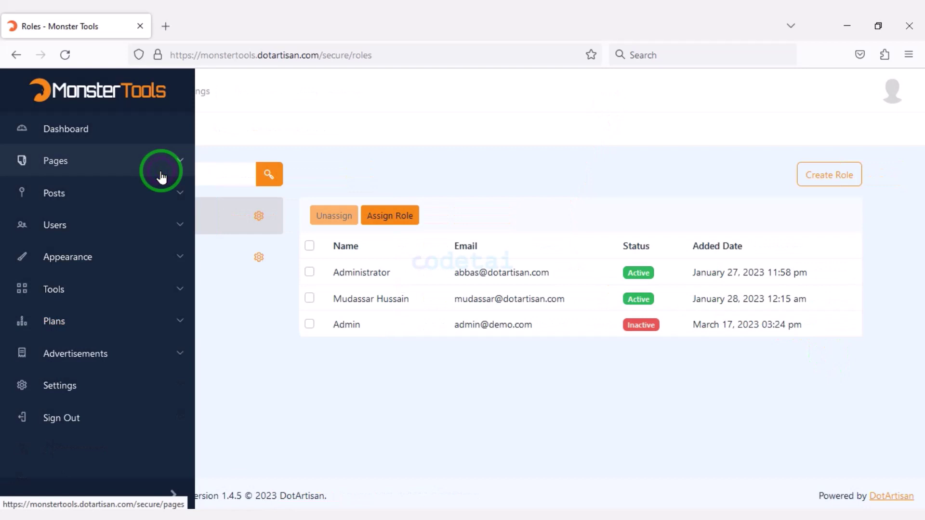
In Appearance > Menus, list page and category items and attempt to create an unnamed menu.
left_click(142, 257)
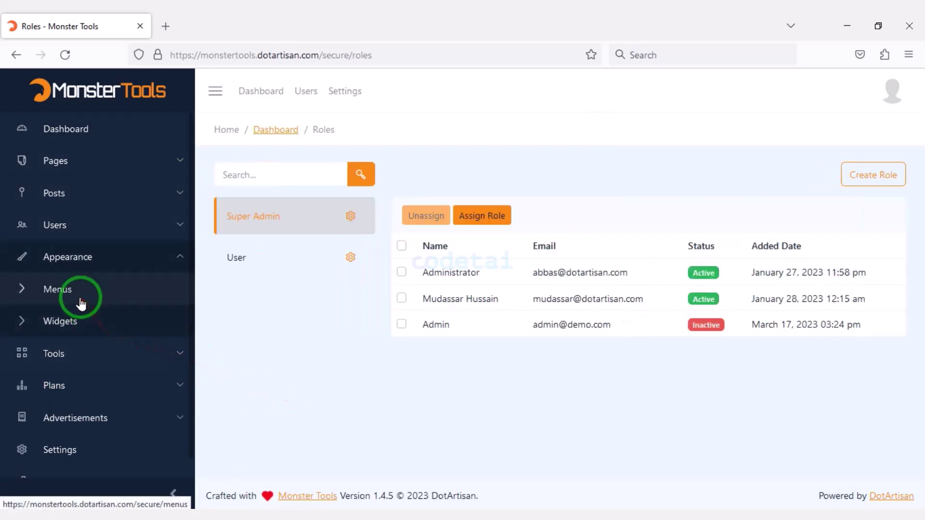
left_click(88, 299)
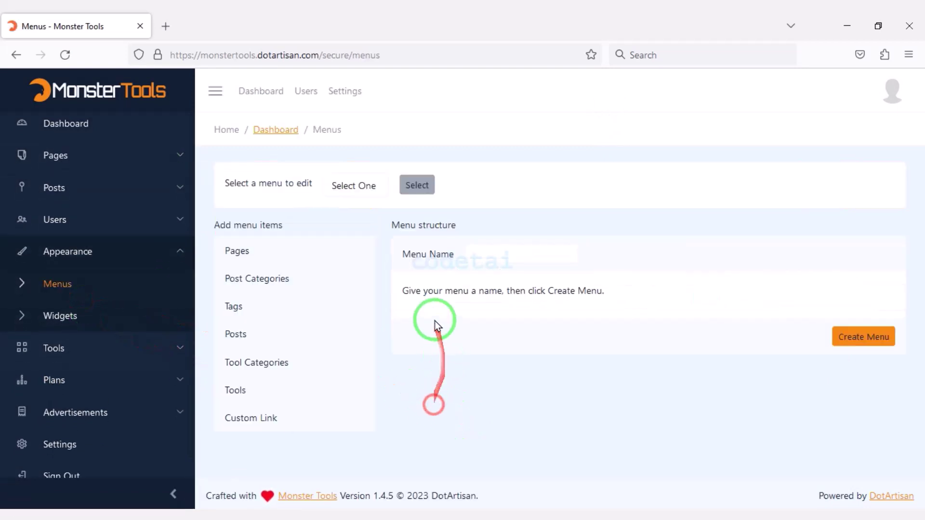
left_click(246, 247)
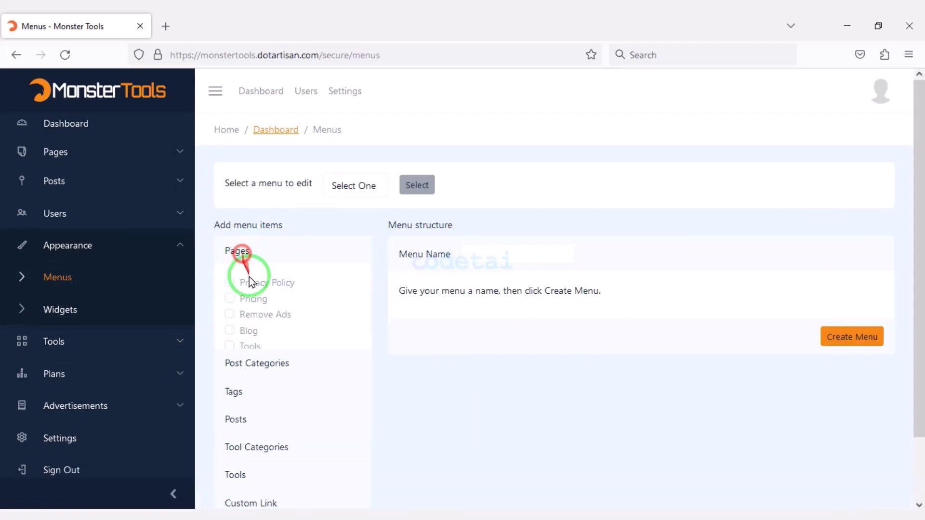
scroll(289, 340, "down", 3)
left_click(248, 293)
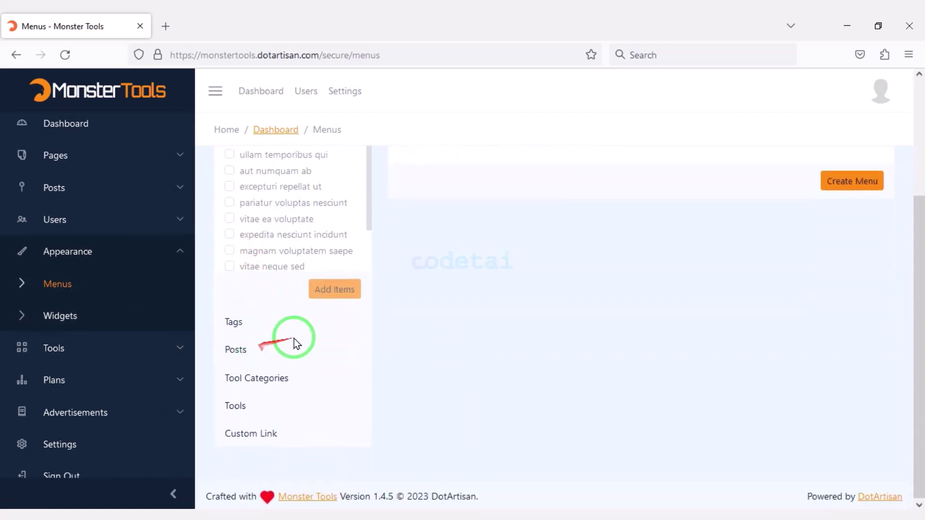
scroll(637, 330, "up", 2)
left_click(853, 327)
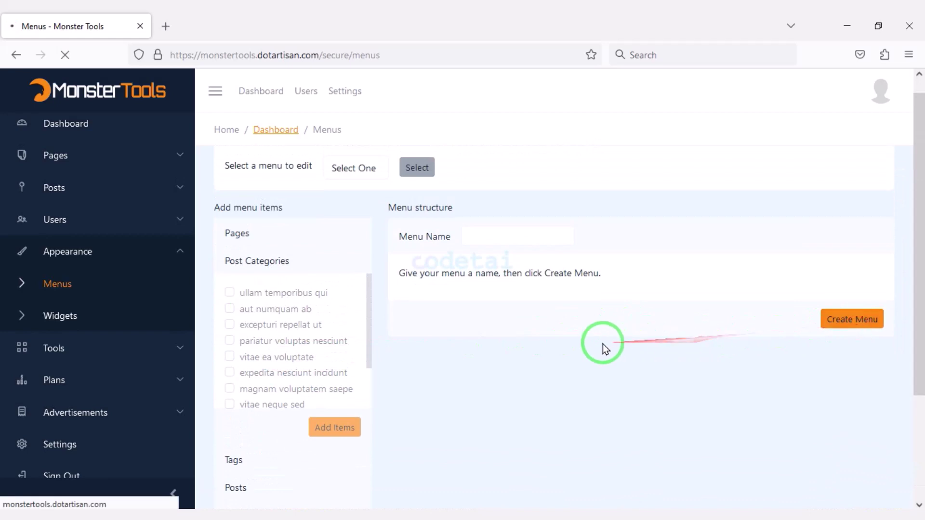
left_click(46, 316)
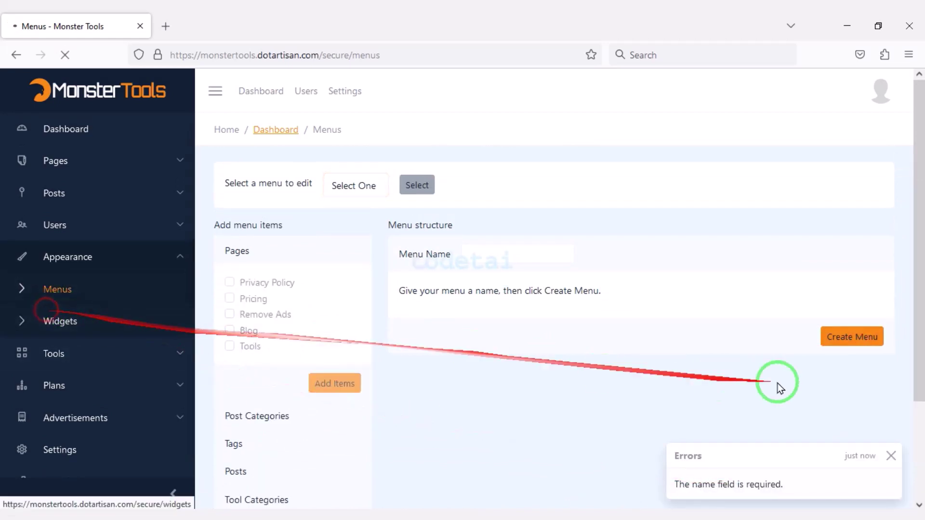
Expand the Random Tools and Popular Tools widgets, choosing the Tools area for Popular Tools.
left_click(323, 221)
scroll(288, 318, "down", 5)
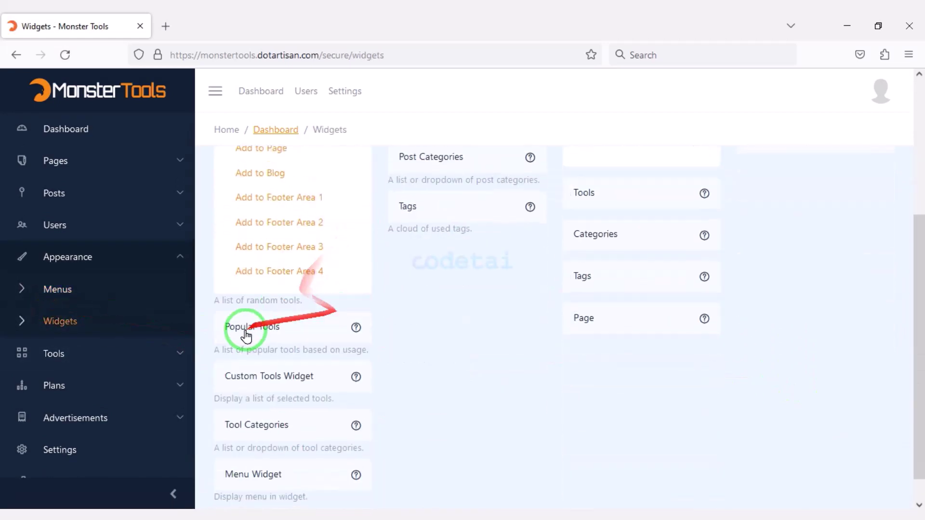
left_click(315, 303)
scroll(337, 337, "down", 3)
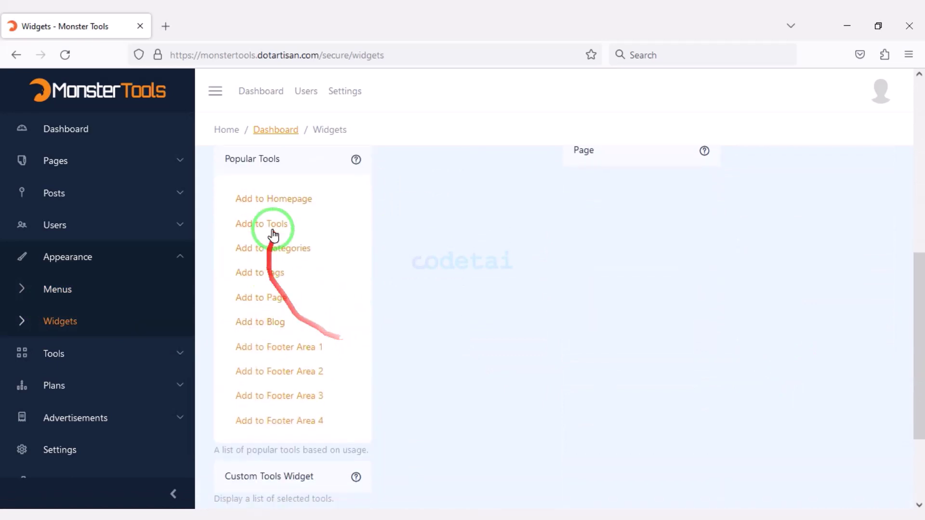
left_click(269, 224)
scroll(267, 356, "down", 3)
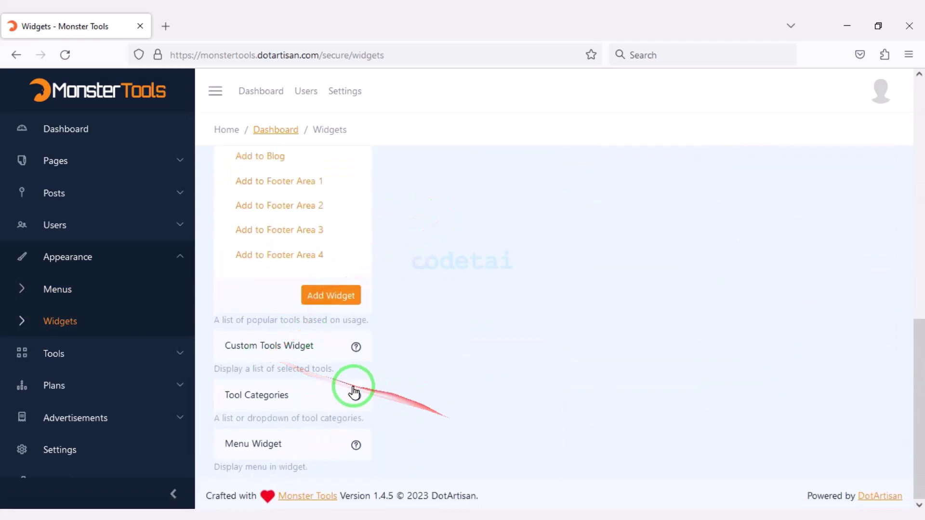
scroll(530, 313, "up", 10)
scroll(629, 283, "down", 2)
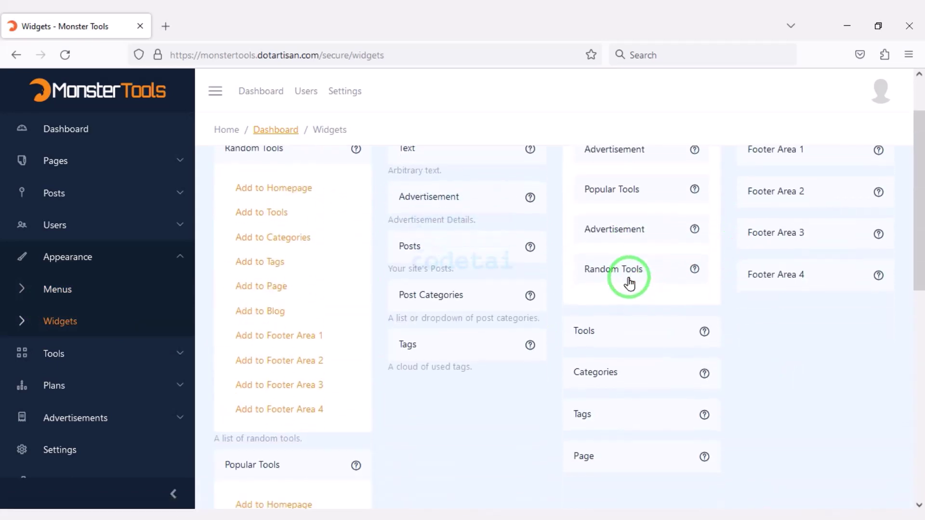
Expand the homepage Advertisement widget's settings and enable the advert for desktop visitors.
left_click(607, 239)
scroll(651, 308, "down", 3)
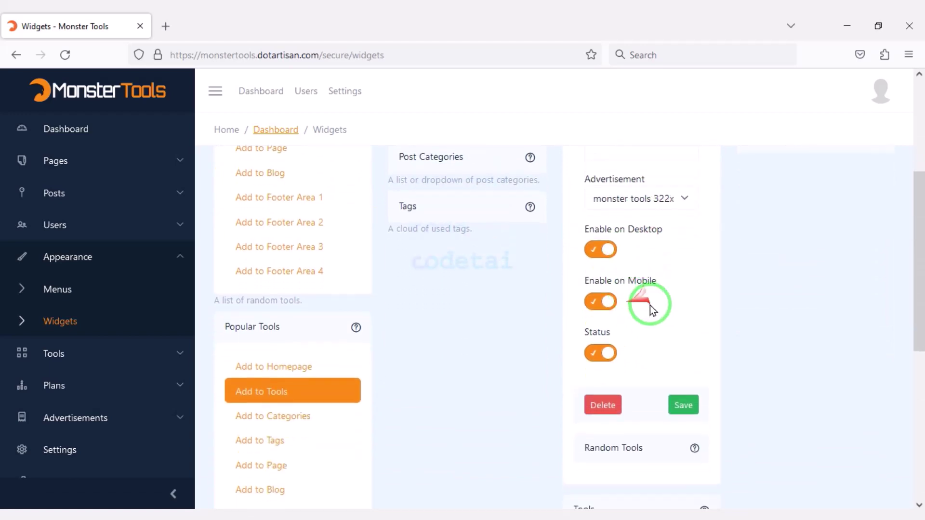
left_click(597, 250)
scroll(914, 262, "up", 5)
scroll(712, 377, "down", 10)
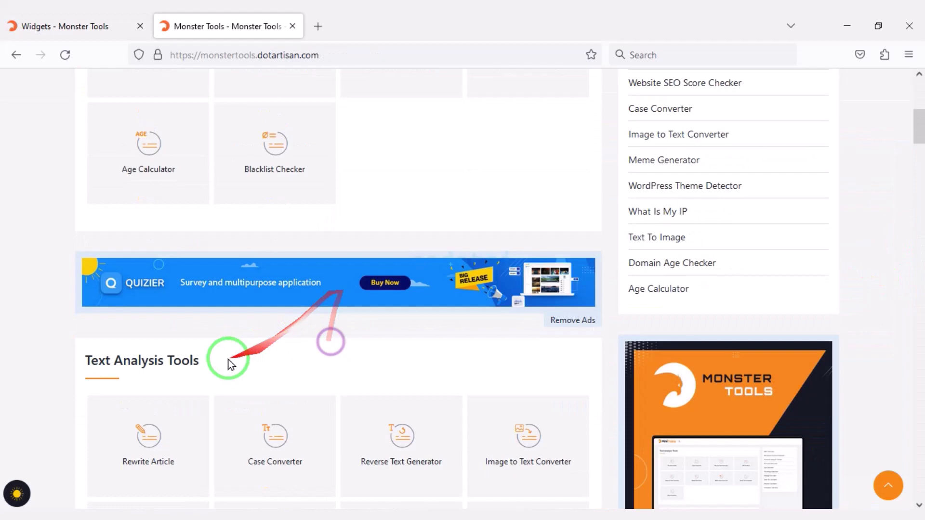
scroll(227, 361, "down", 15)
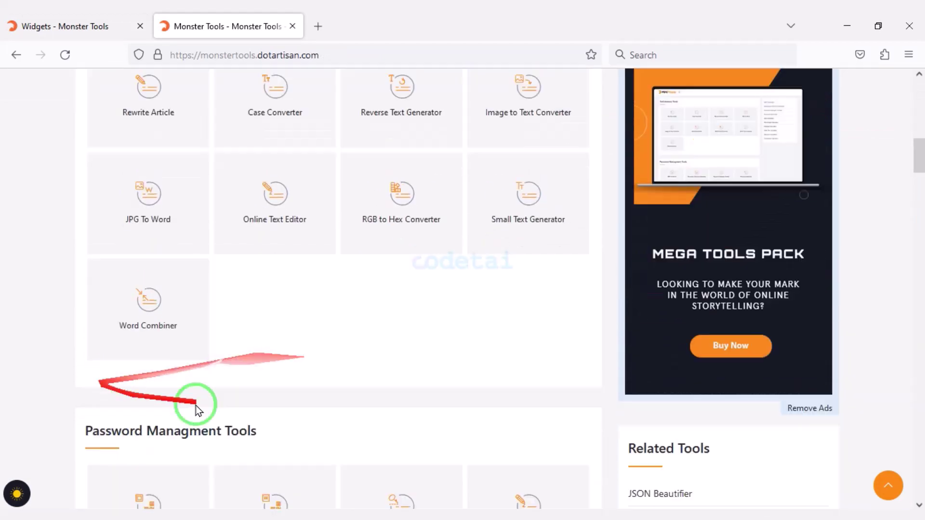
scroll(161, 372, "down", 4)
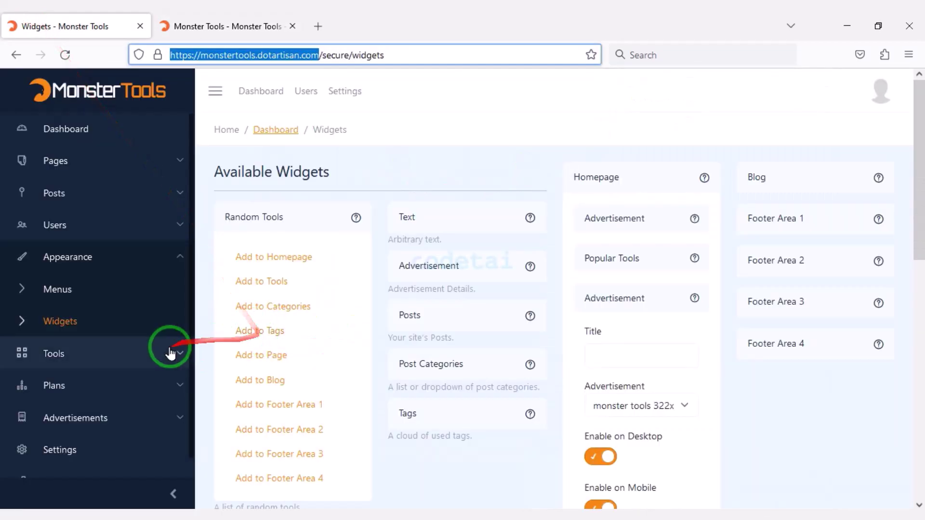
left_click(165, 351)
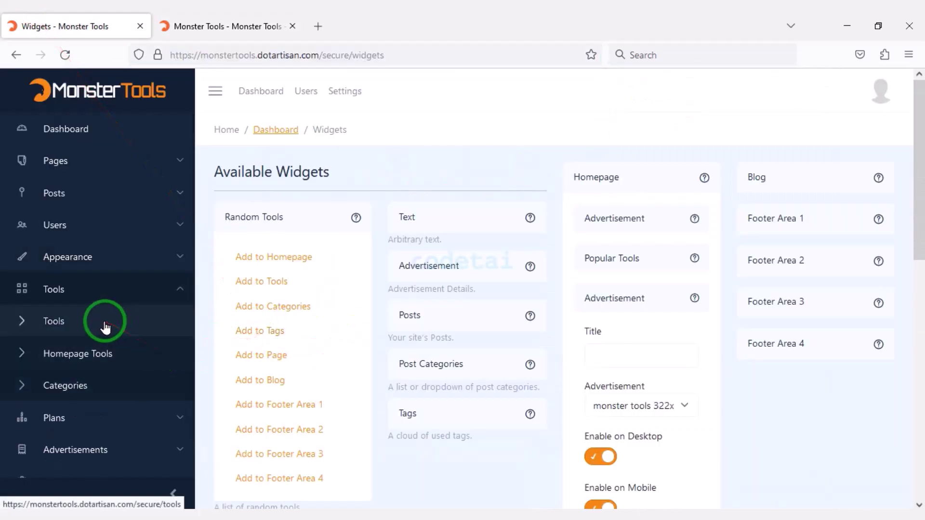
Open the MD5 Generator from the Tools list and review its settings, including 10 logged-in/5 guest daily limits.
left_click(105, 325)
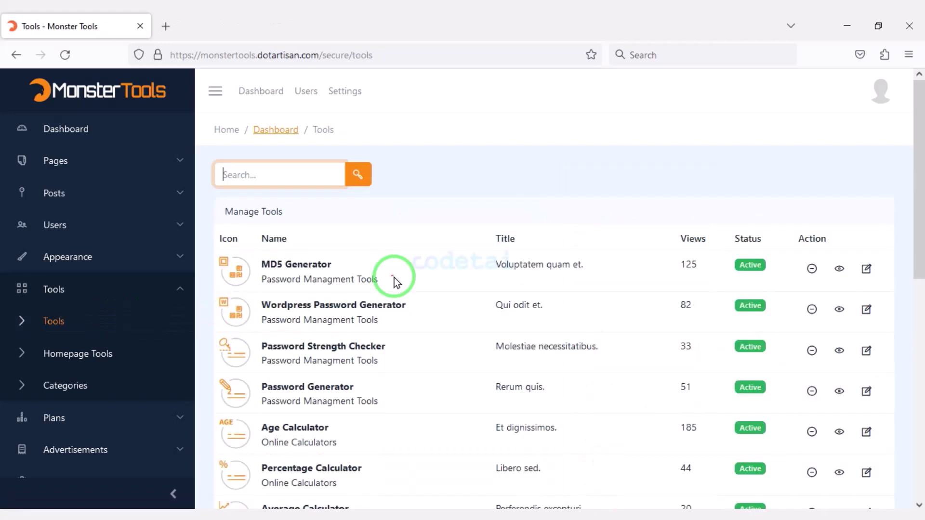
scroll(394, 277, "down", 10)
scroll(873, 359, "up", 10)
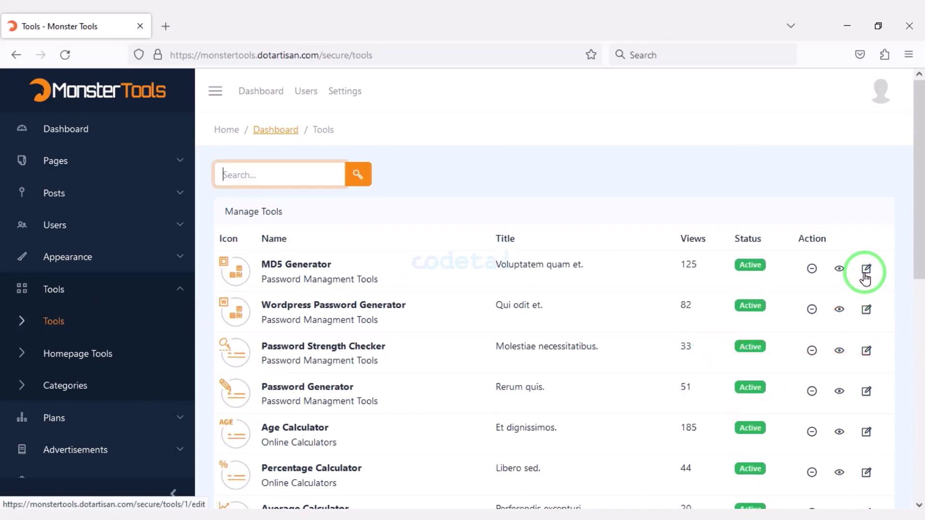
left_click(866, 271)
scroll(465, 269, "down", 3)
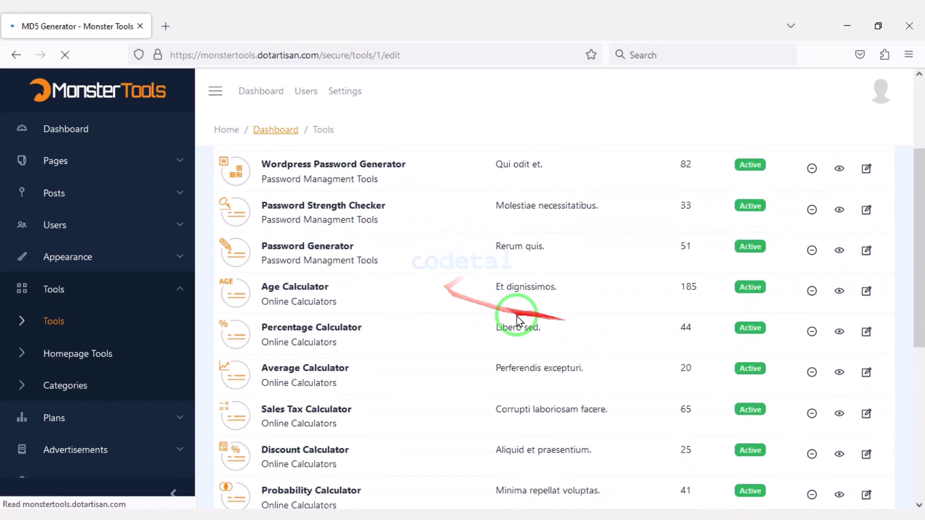
scroll(489, 305, "up", 3)
scroll(468, 345, "down", 3)
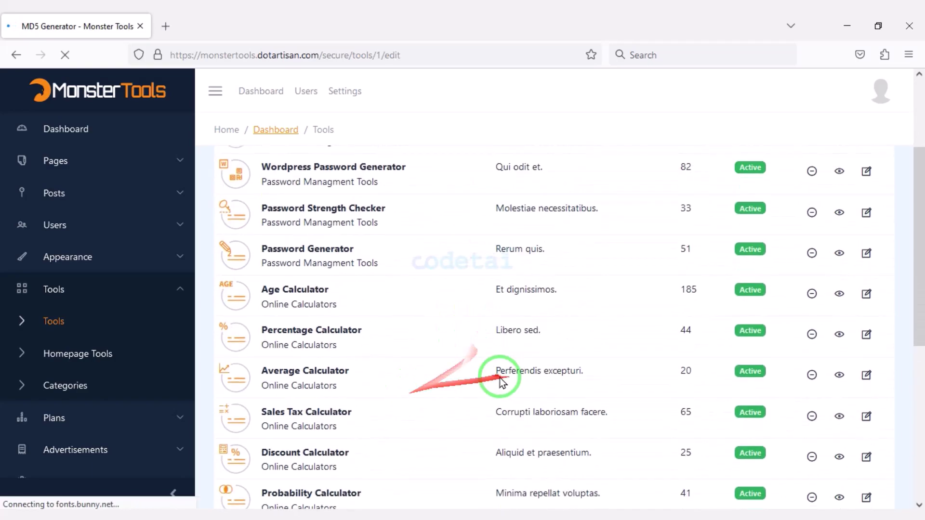
scroll(479, 384, "down", 15)
scroll(834, 443, "down", 10)
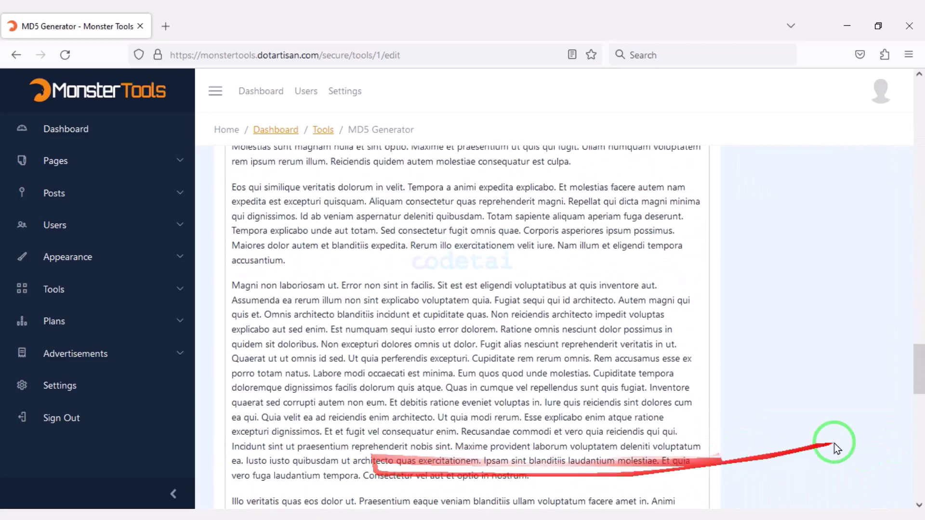
left_click_drag(917, 484, 919, 147)
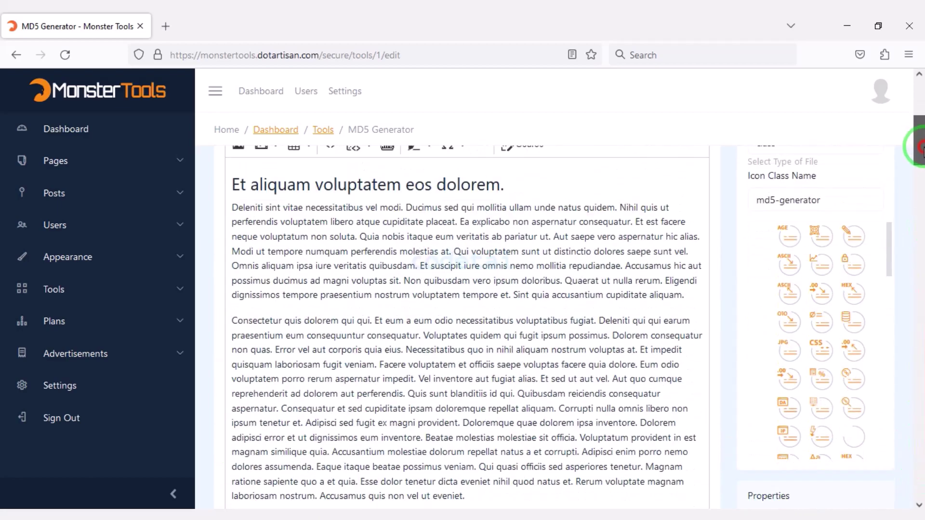
scroll(838, 332, "down", 3)
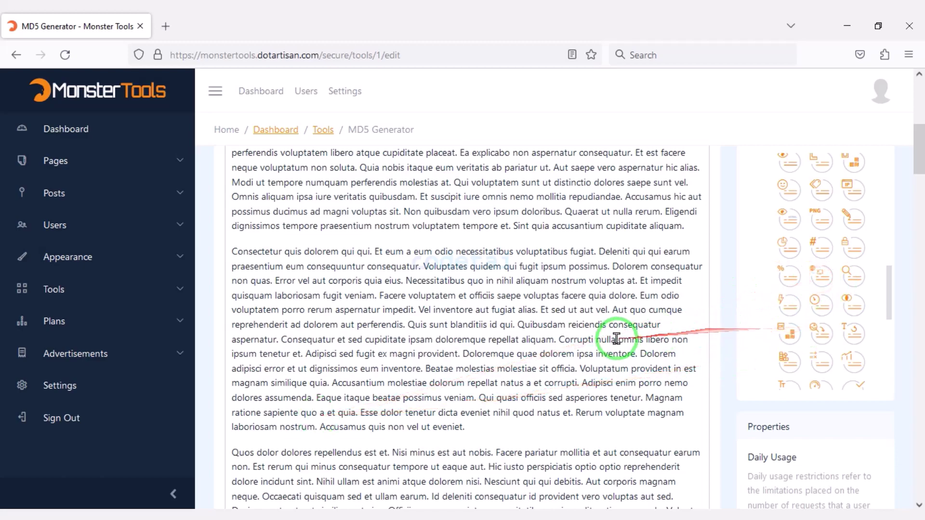
scroll(801, 369, "down", 3)
scroll(801, 369, "down", 6)
scroll(780, 355, "up", 2)
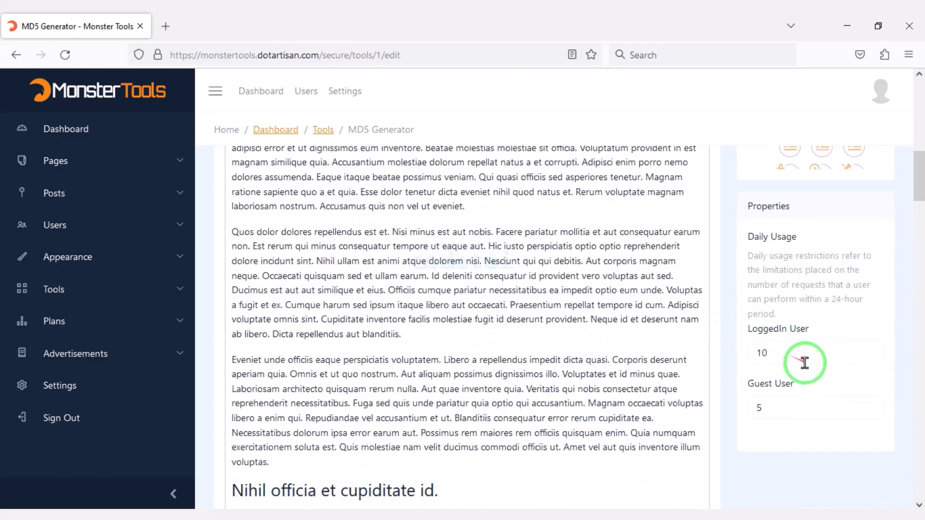
scroll(304, 402, "down", 8)
scroll(801, 382, "down", 10)
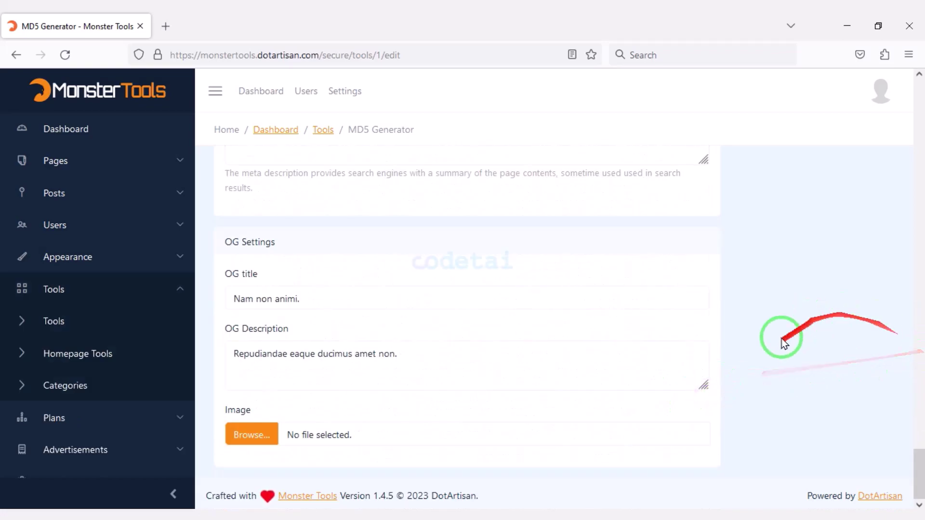
Browse the Homepage Tools list and the tool Categories page.
left_click(159, 364)
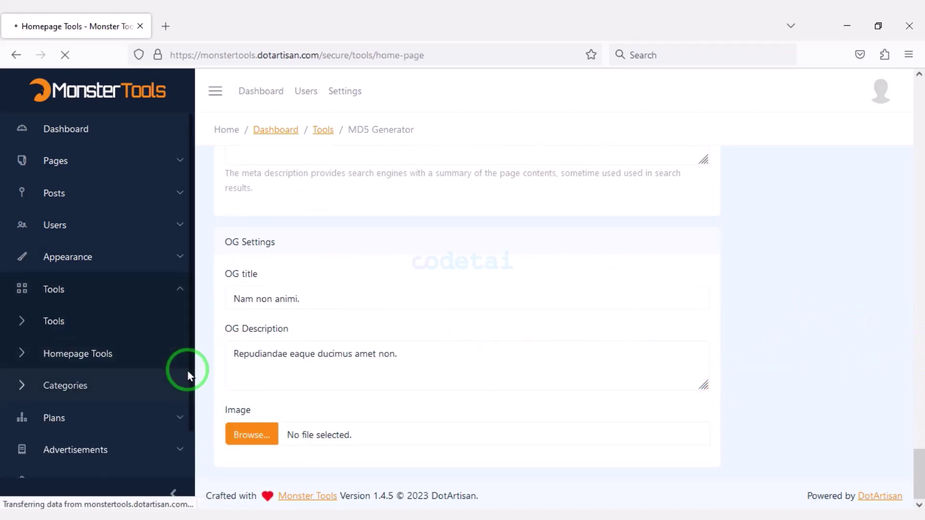
scroll(409, 407, "down", 5)
scroll(718, 409, "up", 5)
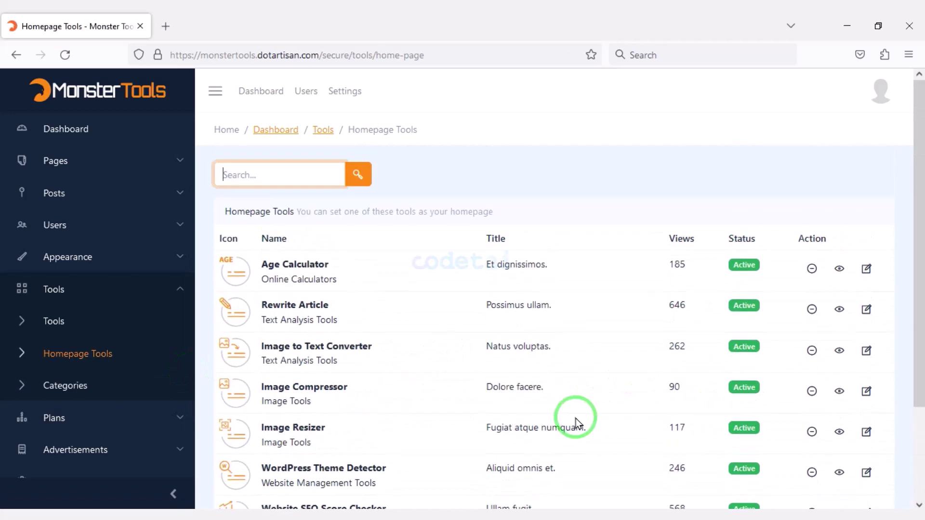
left_click(121, 388)
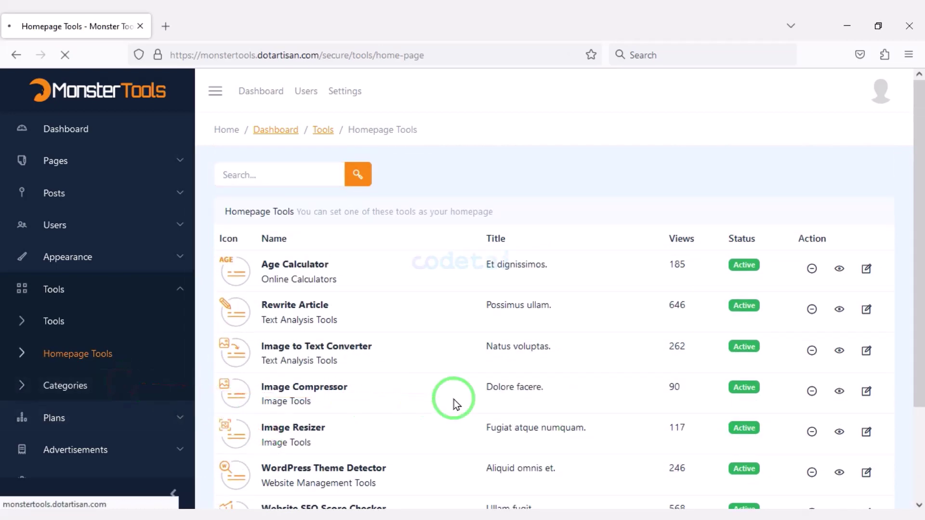
scroll(289, 299, "down", 5)
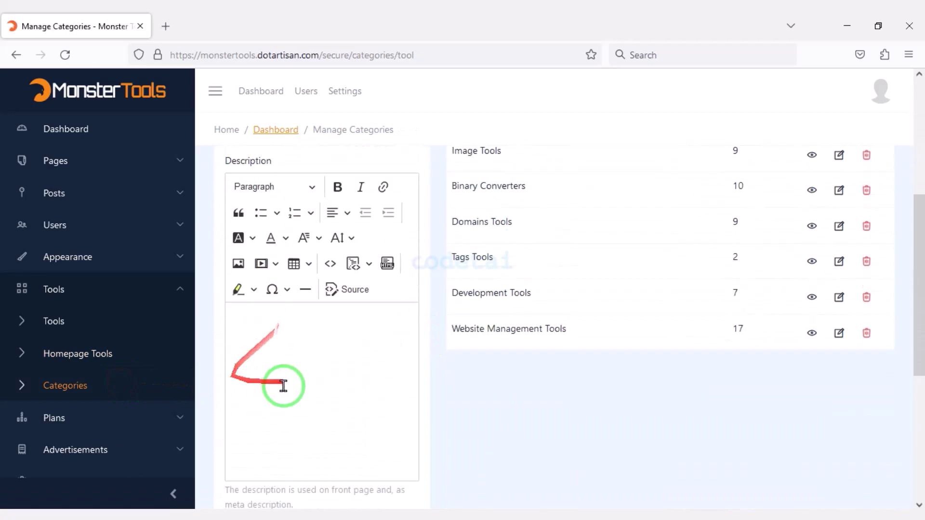
scroll(283, 386, "down", 5)
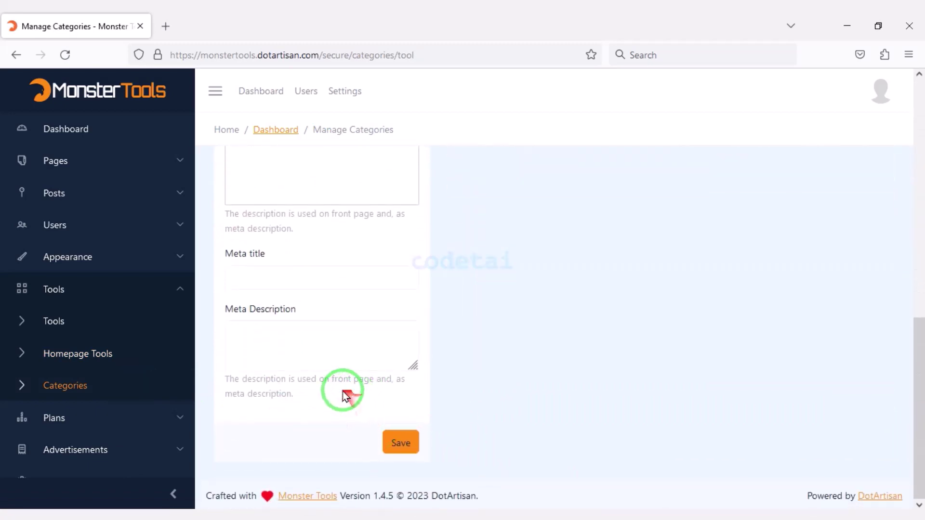
scroll(396, 381, "up", 10)
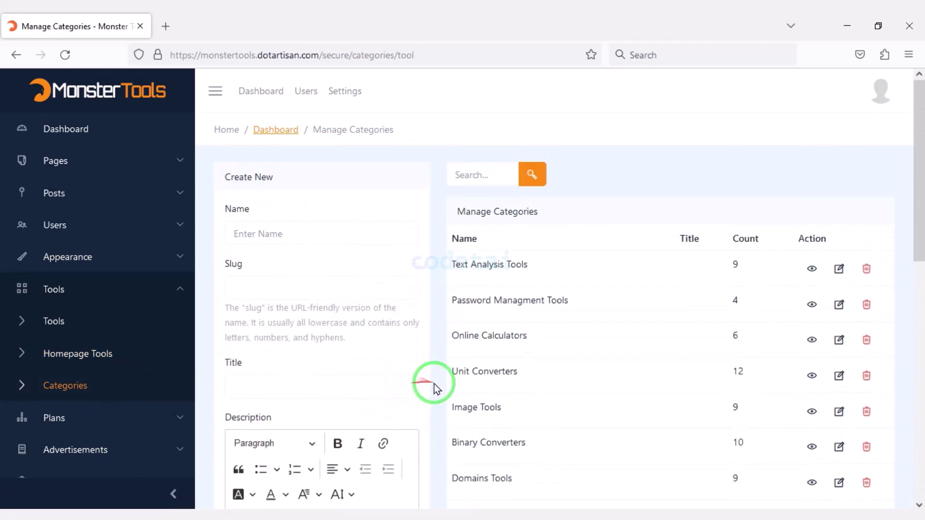
Open the Create Plans form under Plans and select the monthly price field.
left_click(176, 322)
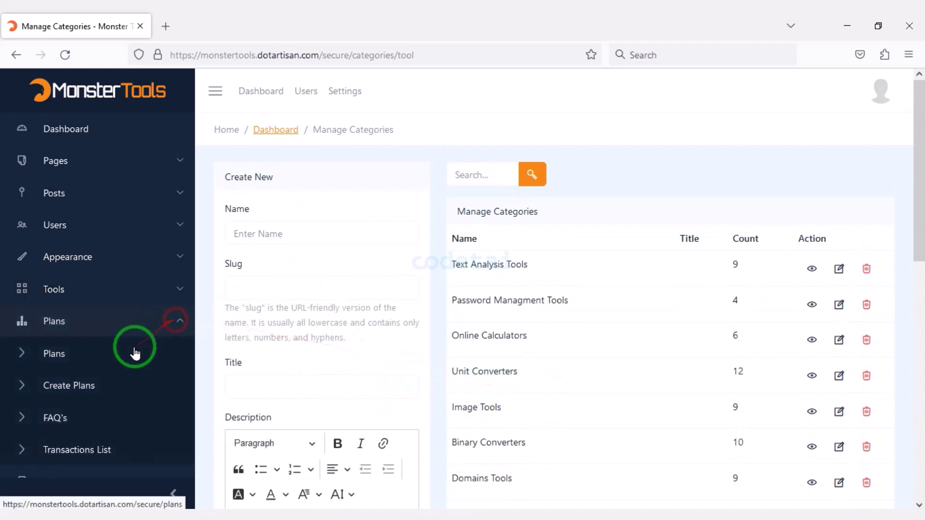
left_click(118, 383)
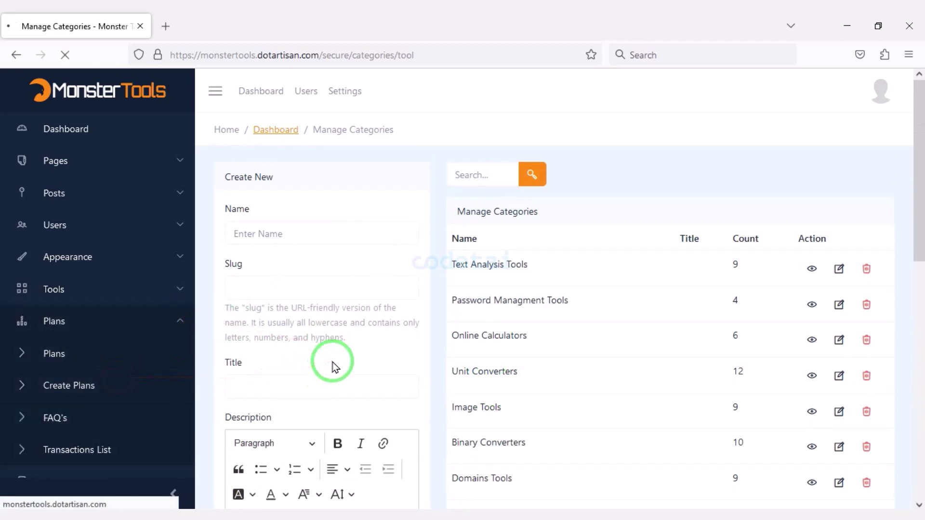
scroll(334, 232, "down", 2)
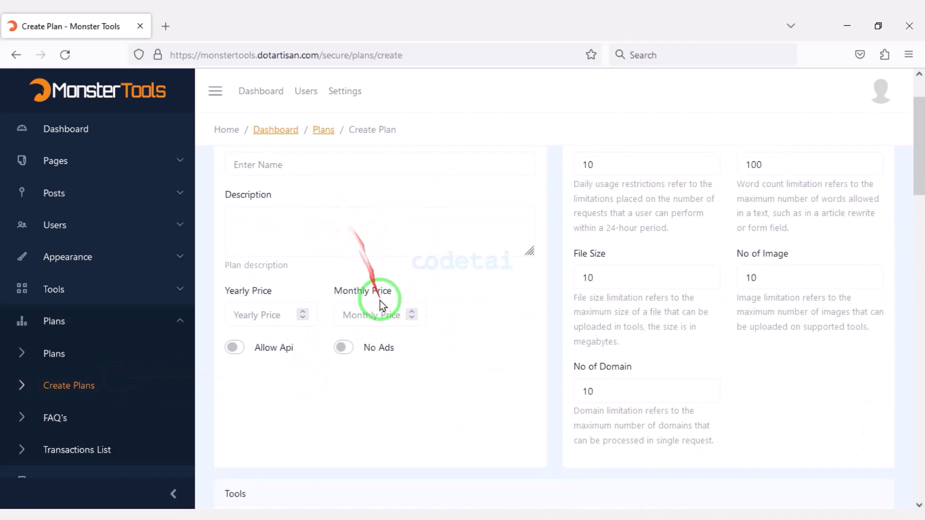
left_click(278, 319)
key("Tab")
scroll(371, 383, "down", 4)
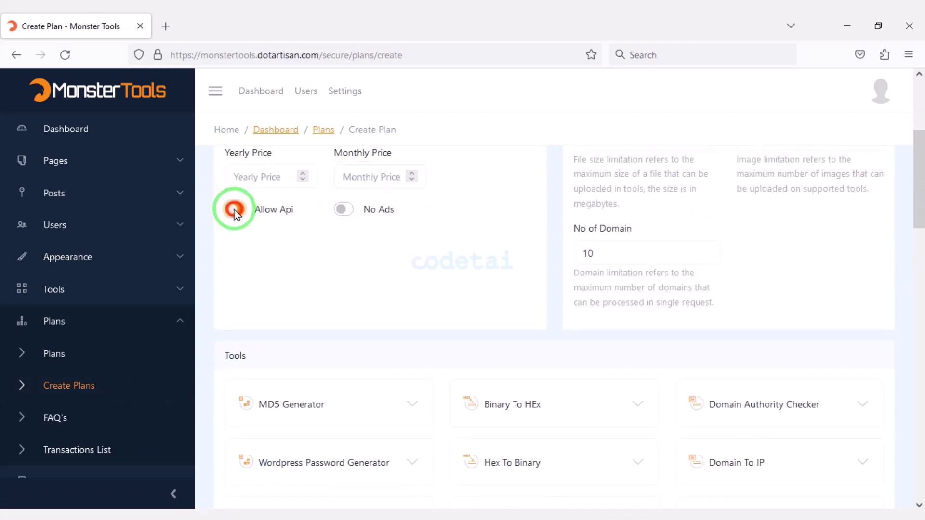
scroll(355, 405, "down", 6)
Expand the MD5 Generator and Binary To HEx usage limits, then view existing plans and the FAQ's list.
left_click(415, 205)
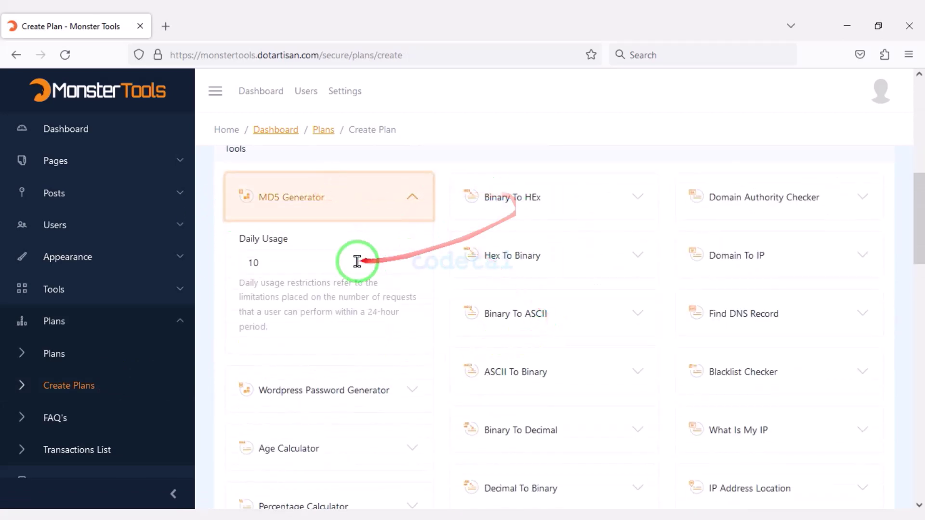
left_click(496, 199)
scroll(554, 299, "down", 8)
scroll(496, 381, "down", 15)
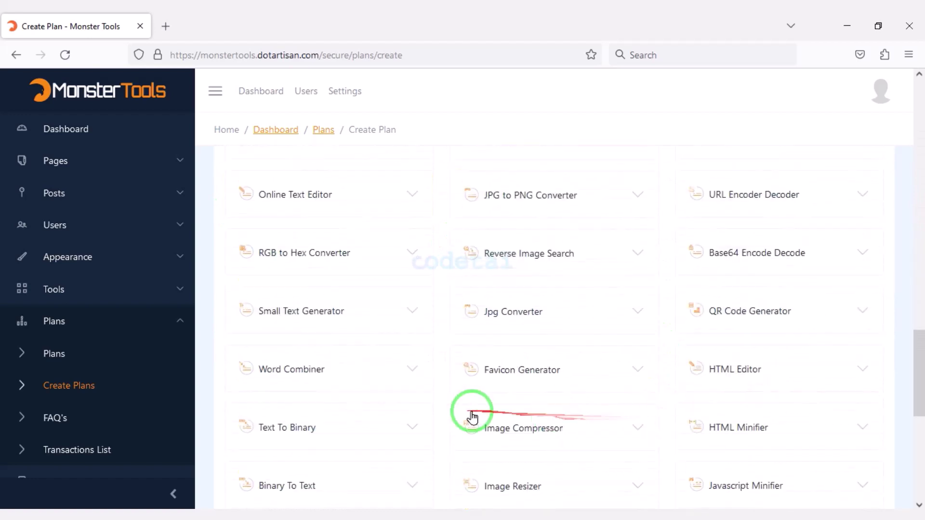
scroll(562, 355, "up", 20)
scroll(821, 399, "down", 1)
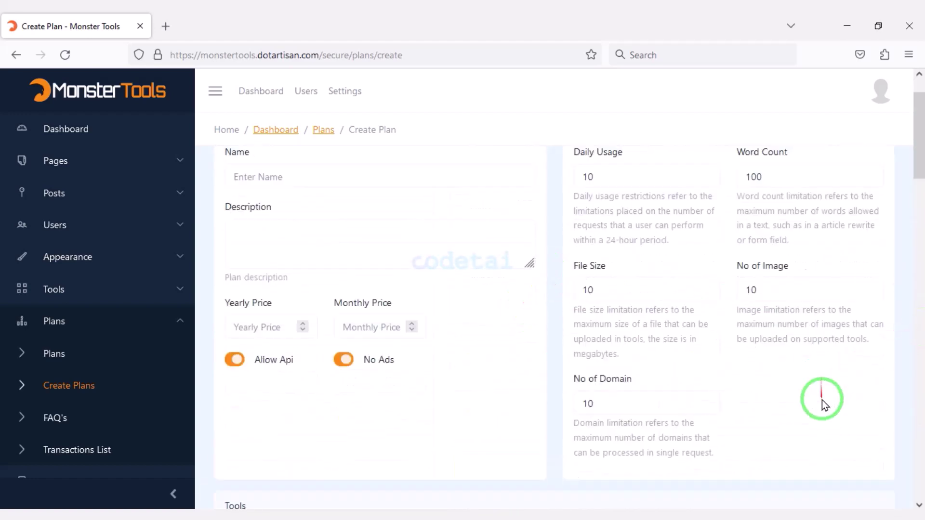
scroll(770, 412, "up", 1)
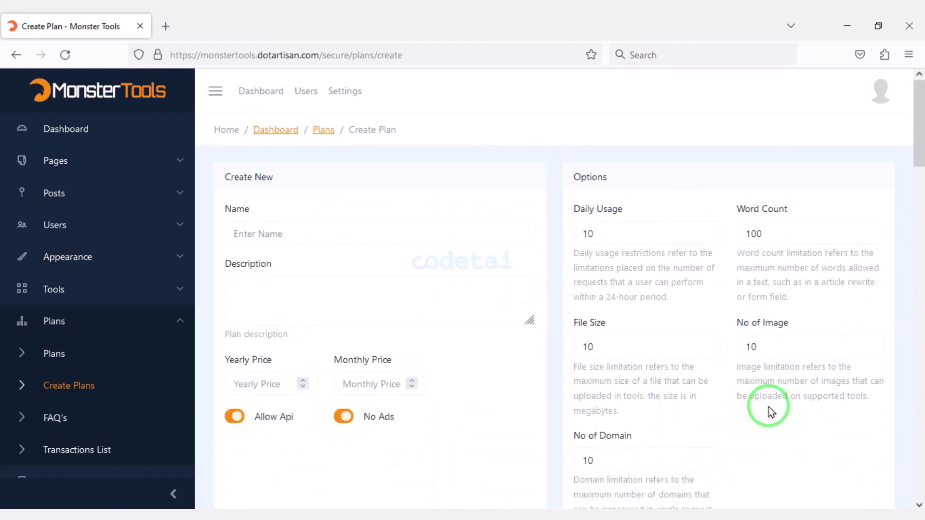
left_click(140, 366)
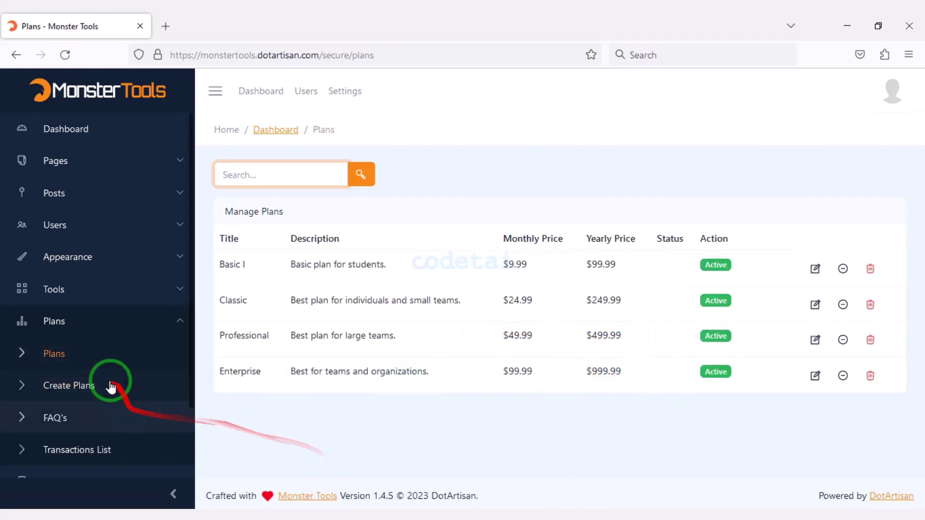
left_click(80, 414)
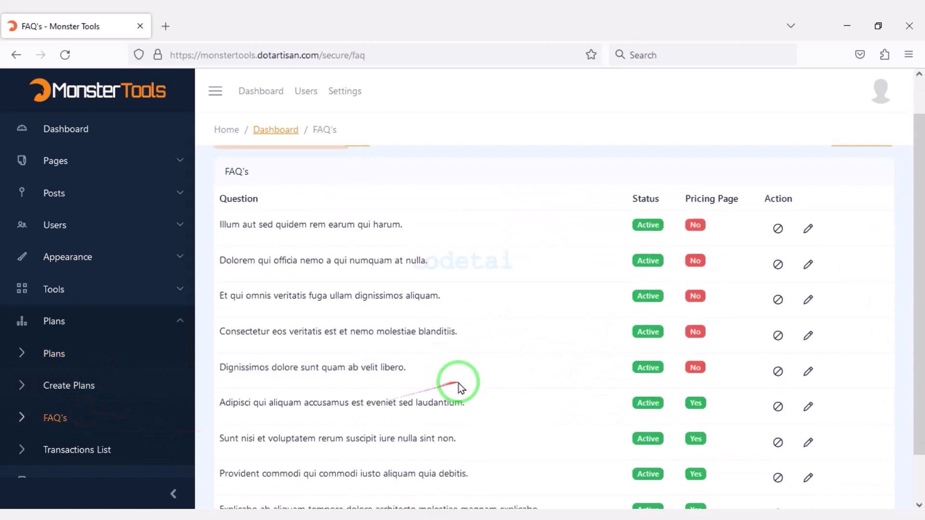
Start a new FAQ, tick 'Show this FAQ on Pricing page' and focus the answer field.
left_click(859, 177)
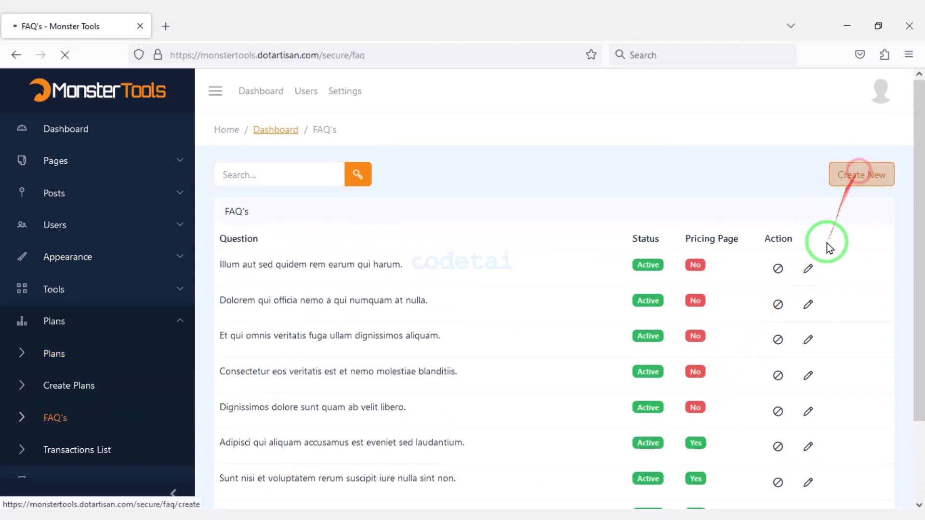
scroll(312, 224, "down", 2)
scroll(297, 182, "up", 1)
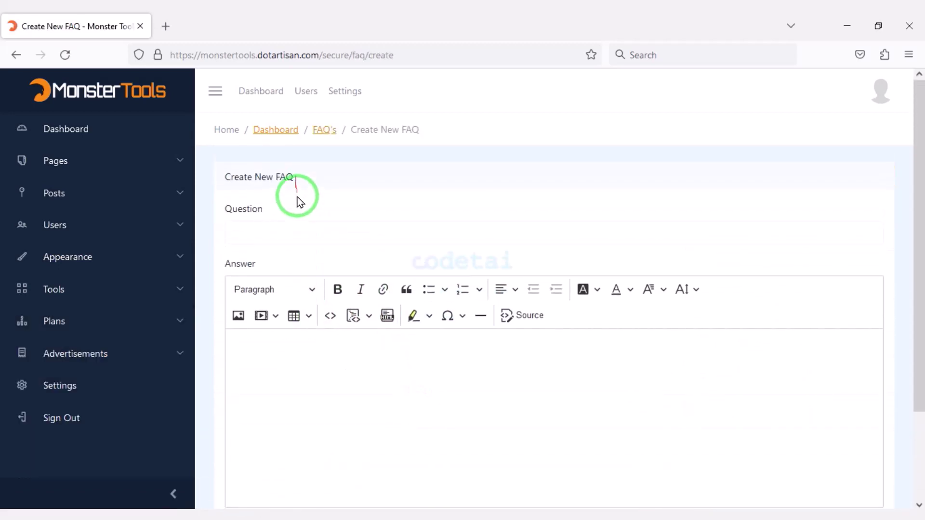
scroll(308, 241, "down", 2)
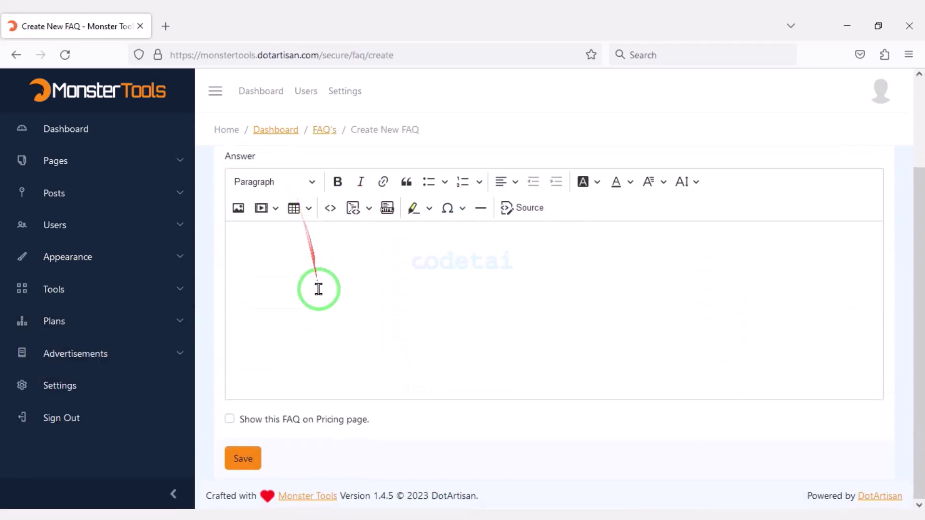
left_click(229, 419)
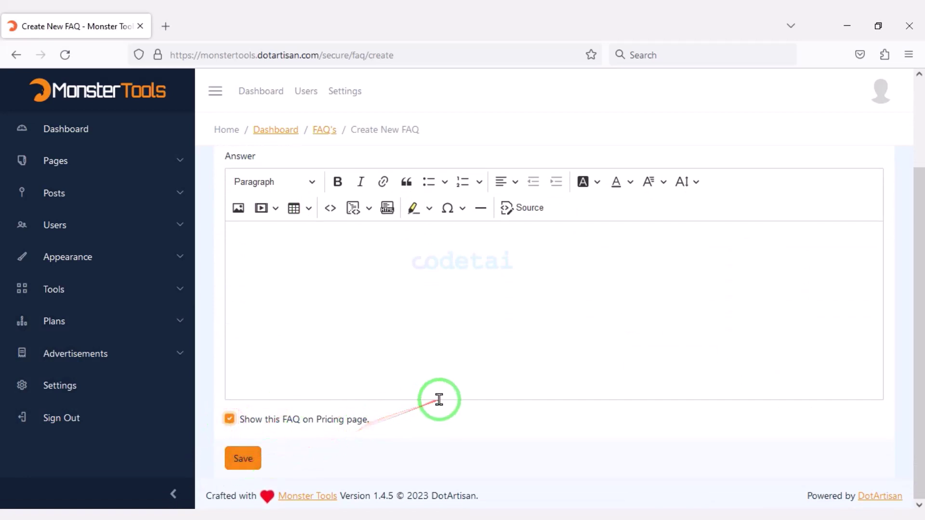
scroll(424, 380, "up", 2)
left_click(256, 454)
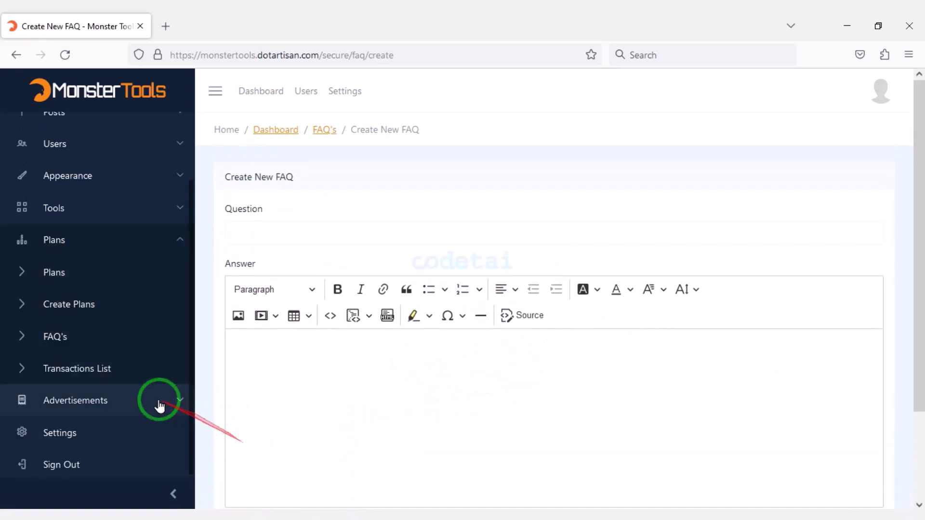
Open the Plans Transactions List and scroll through the subscription prices, dates and statuses.
left_click(126, 376)
scroll(669, 397, "down", 5)
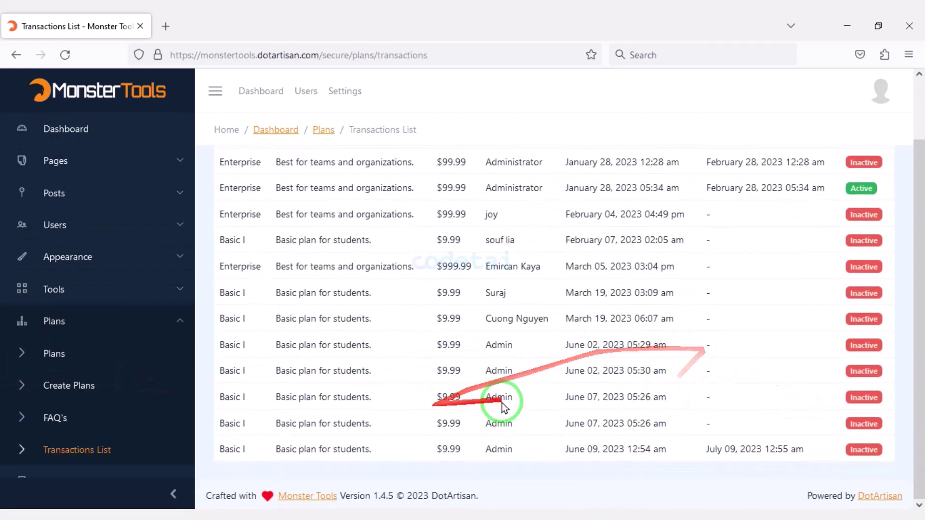
scroll(645, 395, "up", 2)
scroll(652, 388, "down", 2)
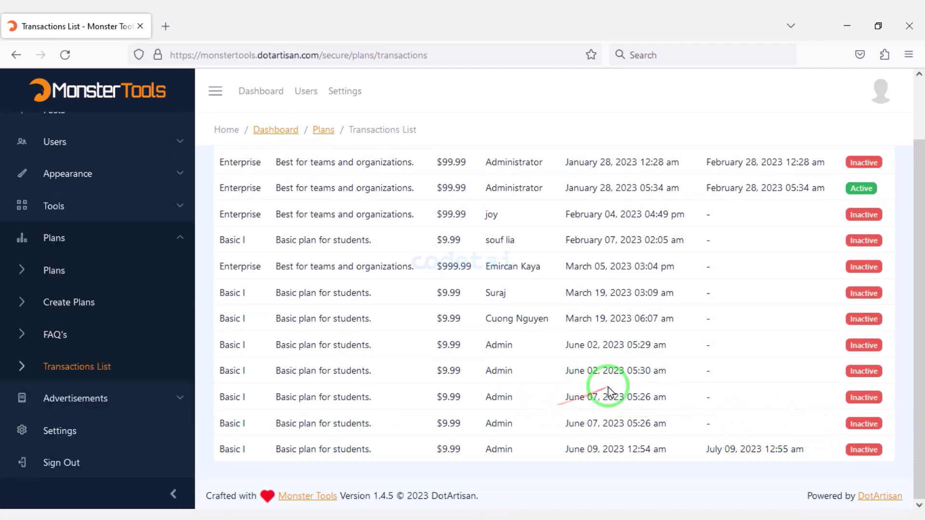
scroll(602, 379, "up", 2)
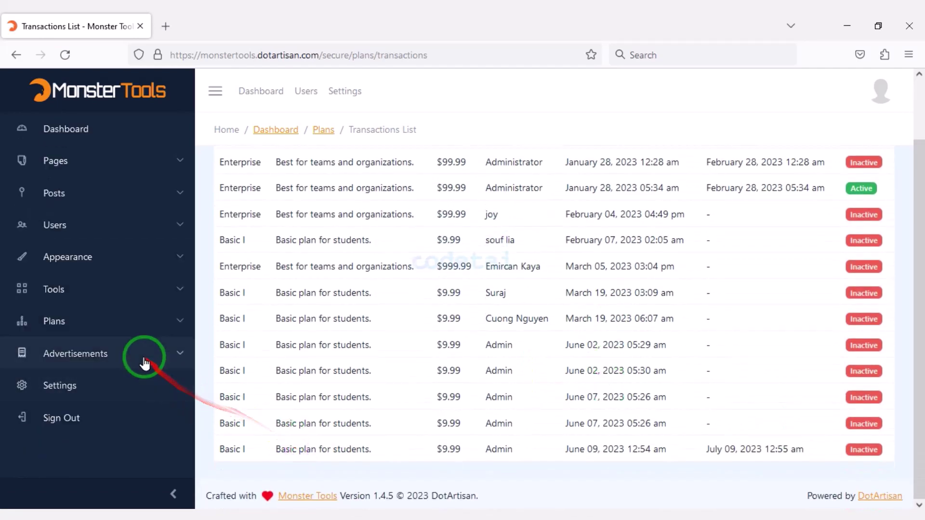
Expand Advertisements and review the Create Advertisement form.
left_click(144, 362)
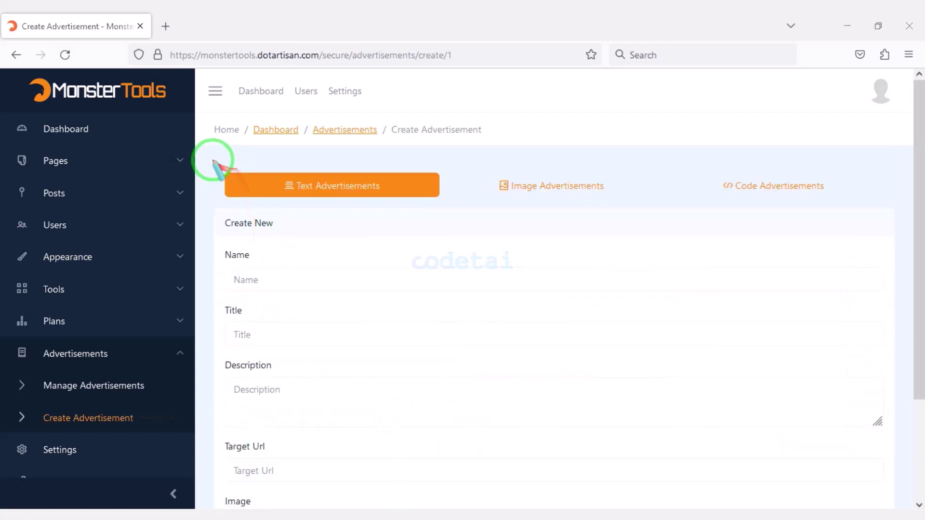
left_click_drag(212, 161, 849, 208)
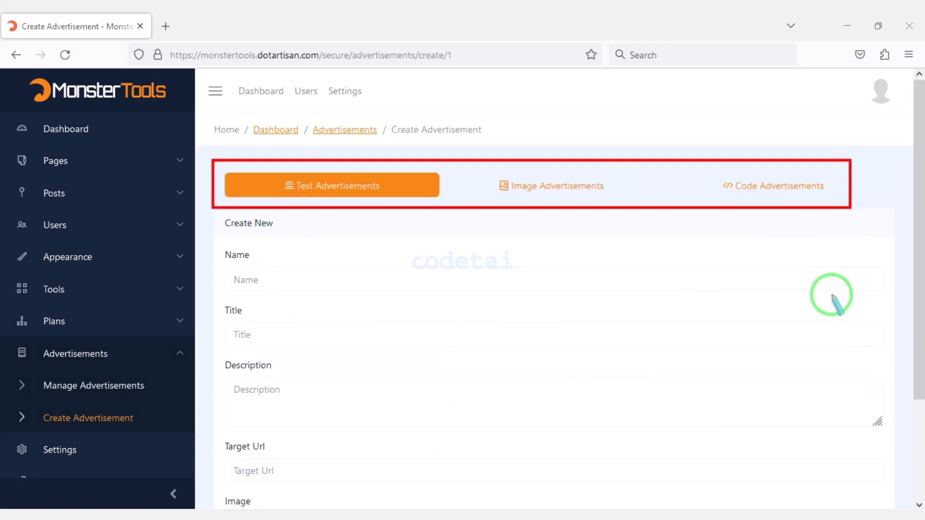
left_click_drag(354, 332, 269, 179)
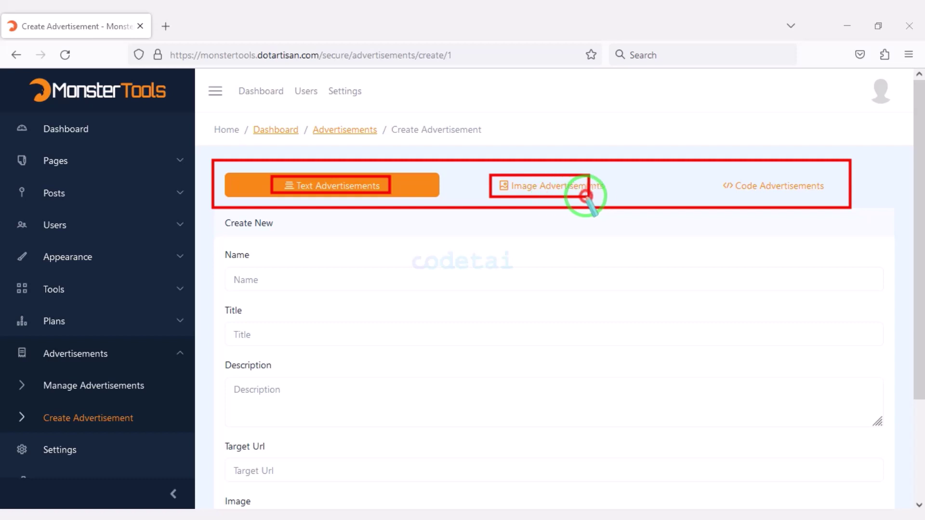
mouse_move(527, 260)
left_mouse_down()
mouse_move(727, 174)
mouse_move(829, 197)
left_mouse_up()
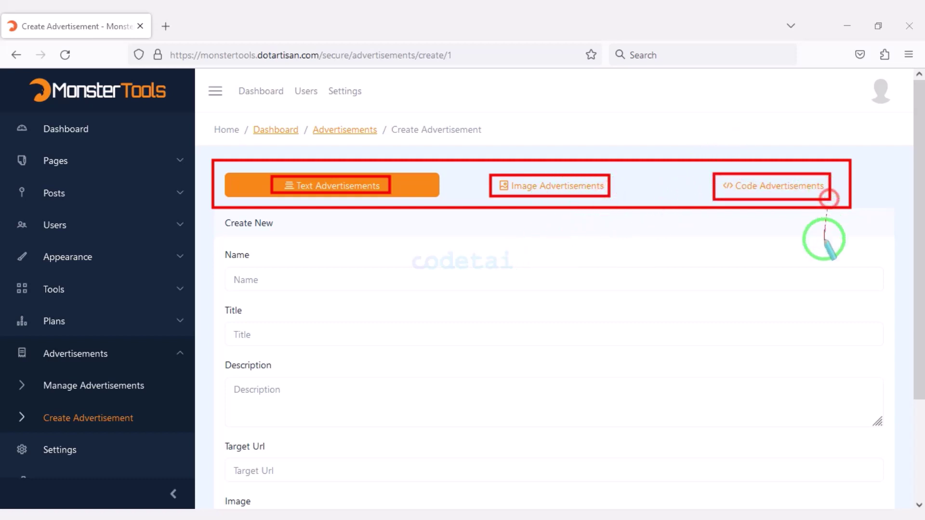
Show the Manage Advertisements list with active ads such as Quizier and monster tools 300x250.
left_click(96, 383)
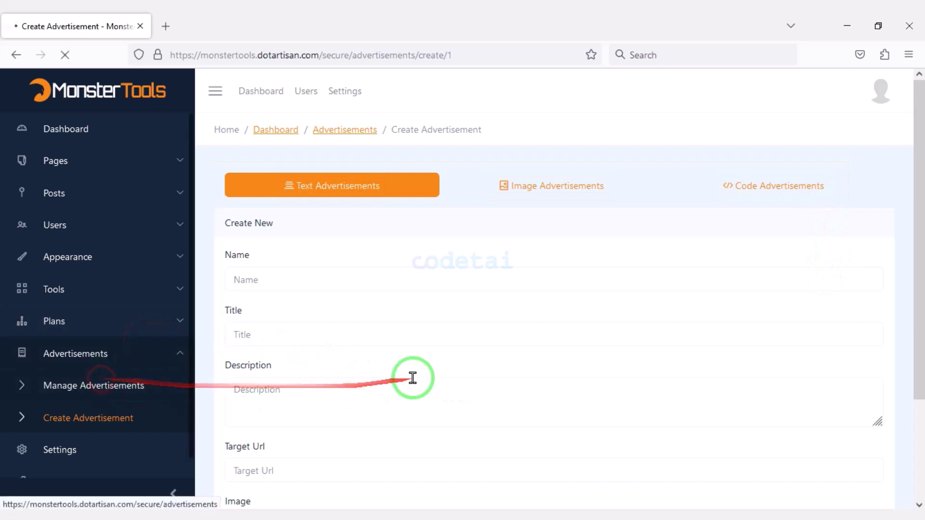
scroll(661, 326, "down", 5)
left_click(60, 340)
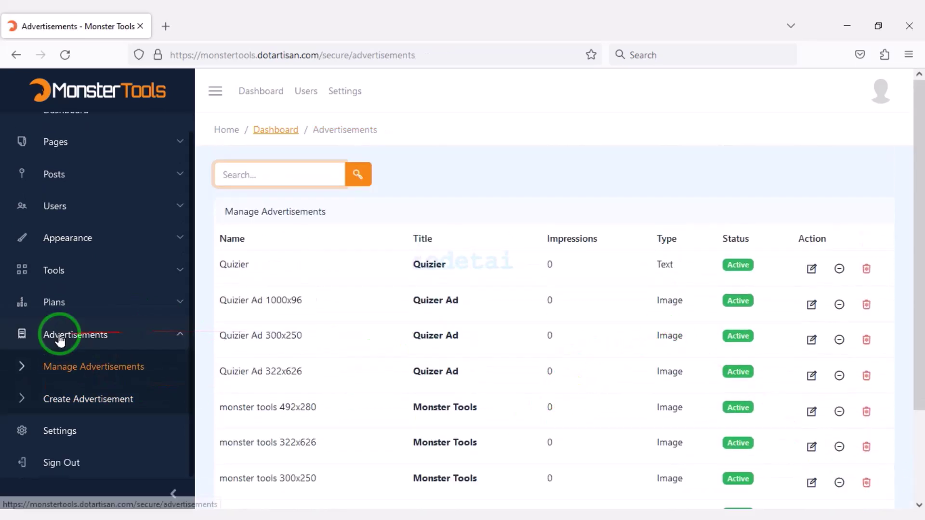
scroll(65, 376, "down", 2)
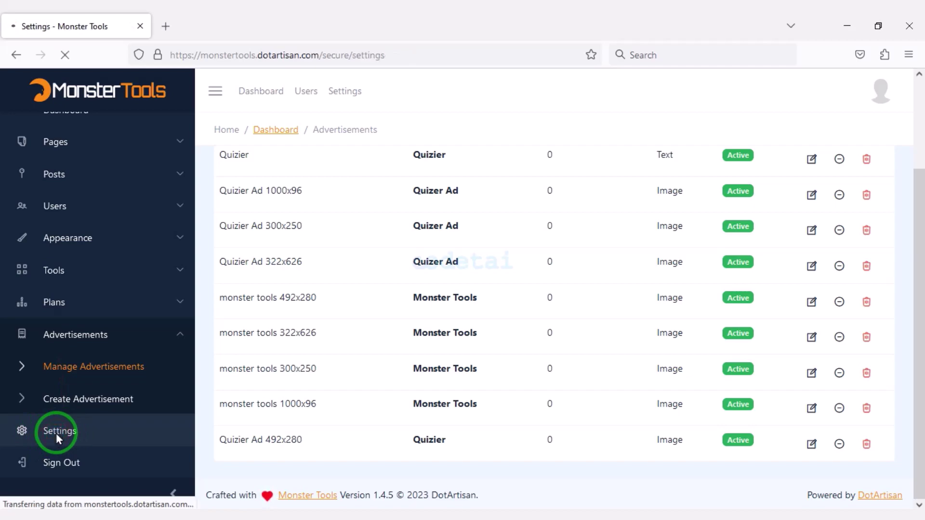
Replace the General Settings site name with Codetai.
scroll(572, 260, "down", 7)
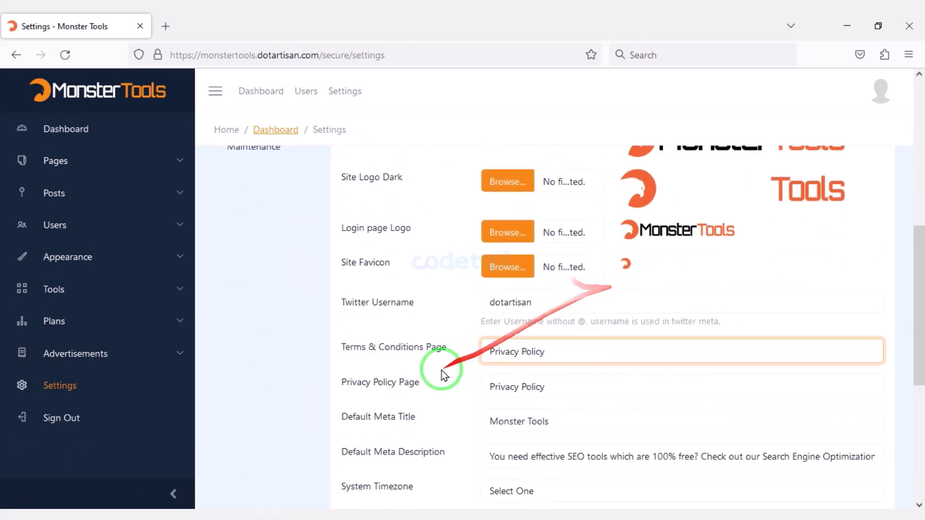
scroll(650, 403, "down", 5)
scroll(552, 404, "up", 12)
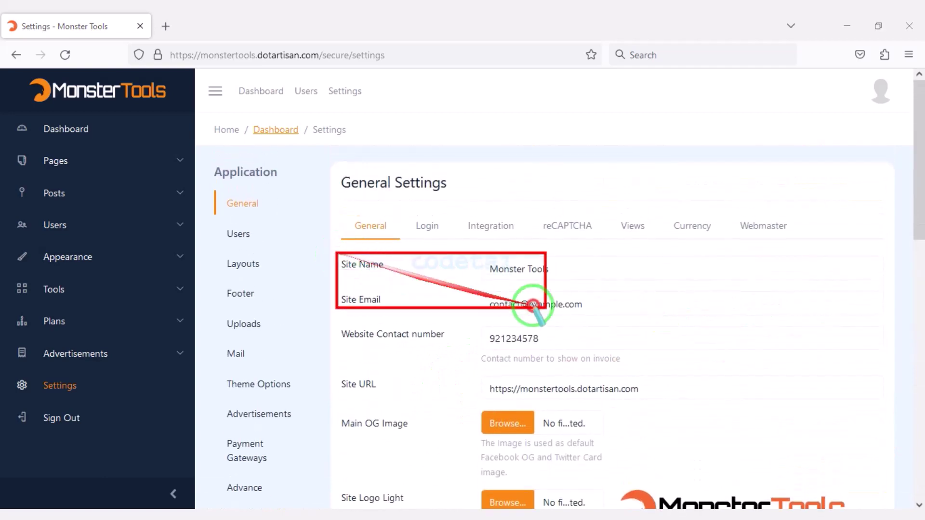
triple_click(572, 264)
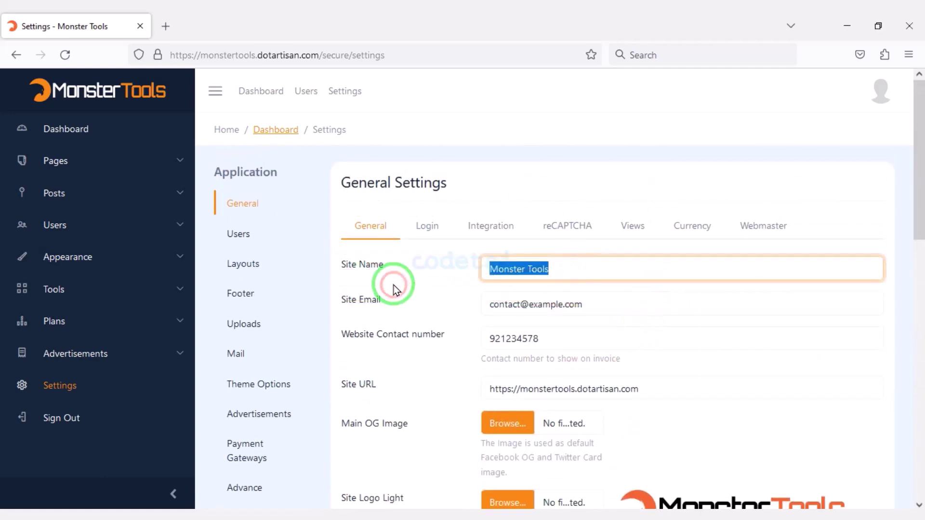
key("BackSpace")
type("Codetai")
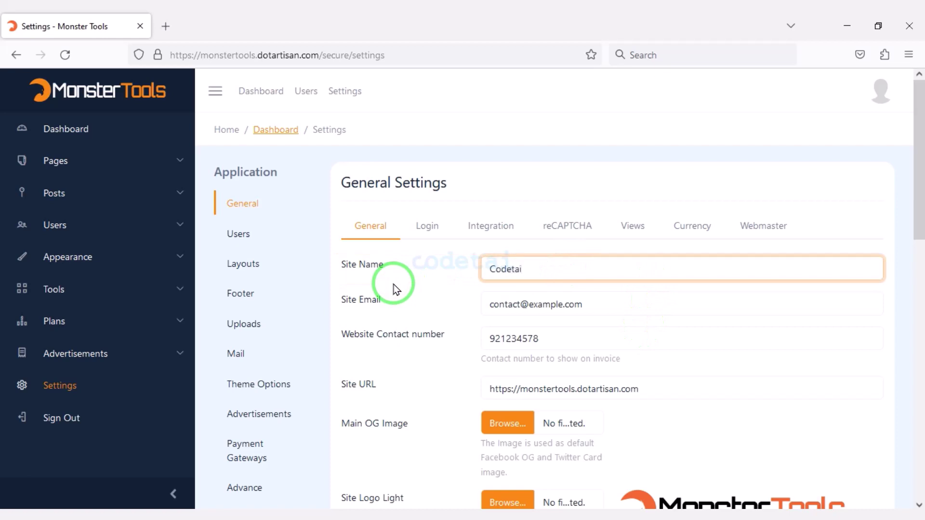
Overwrite the example Site Email with the owner's own address and review the contact fields.
left_click_drag(611, 304, 407, 314)
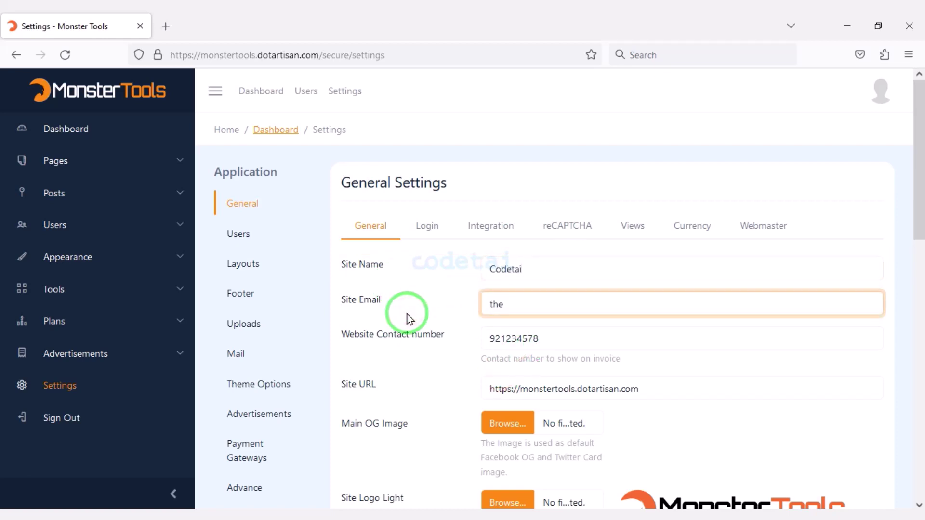
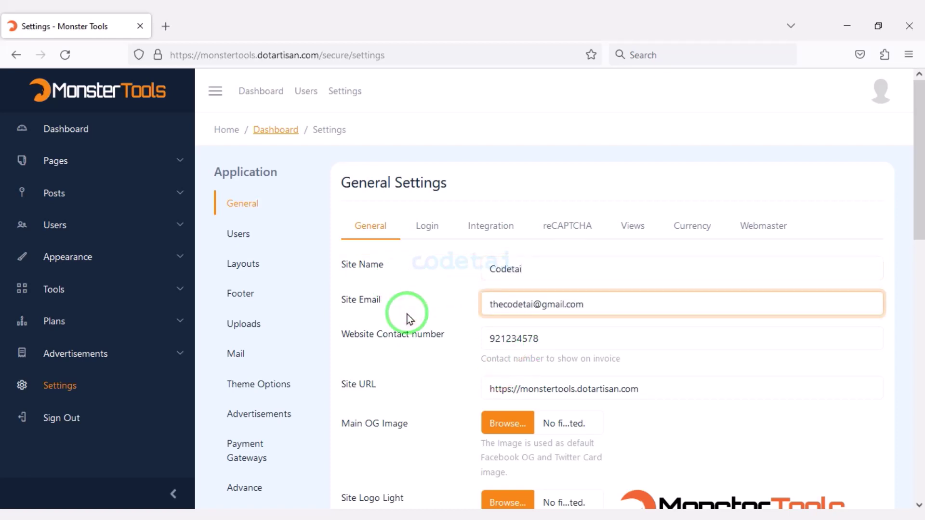
scroll(411, 344, "down", 3)
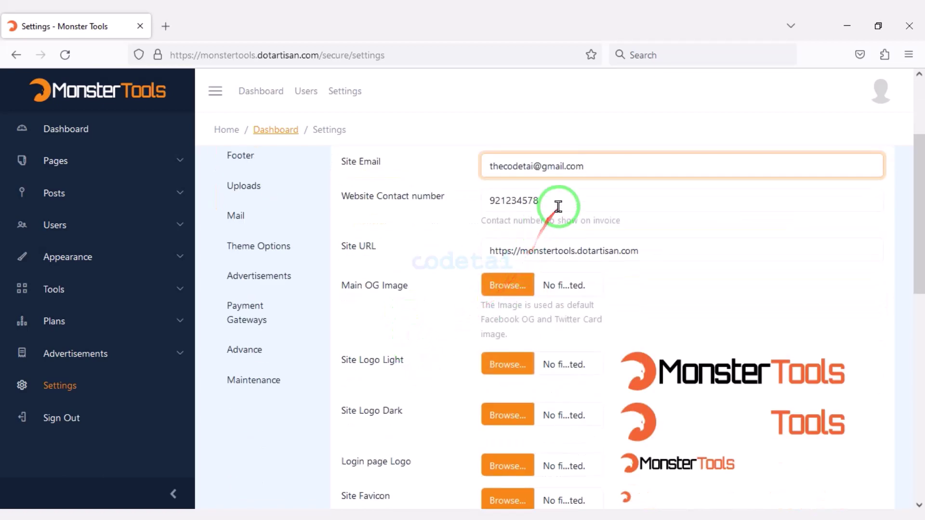
left_click_drag(557, 206, 413, 213)
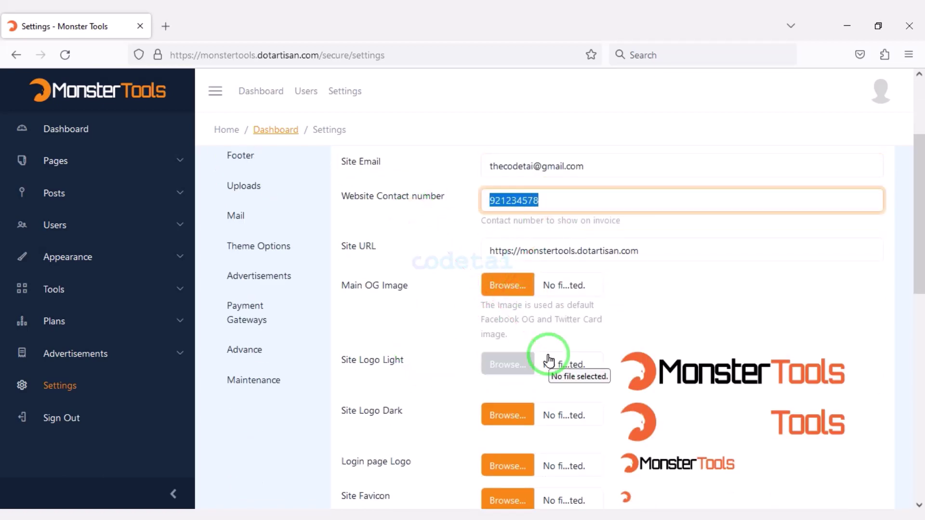
scroll(549, 360, "down", 2)
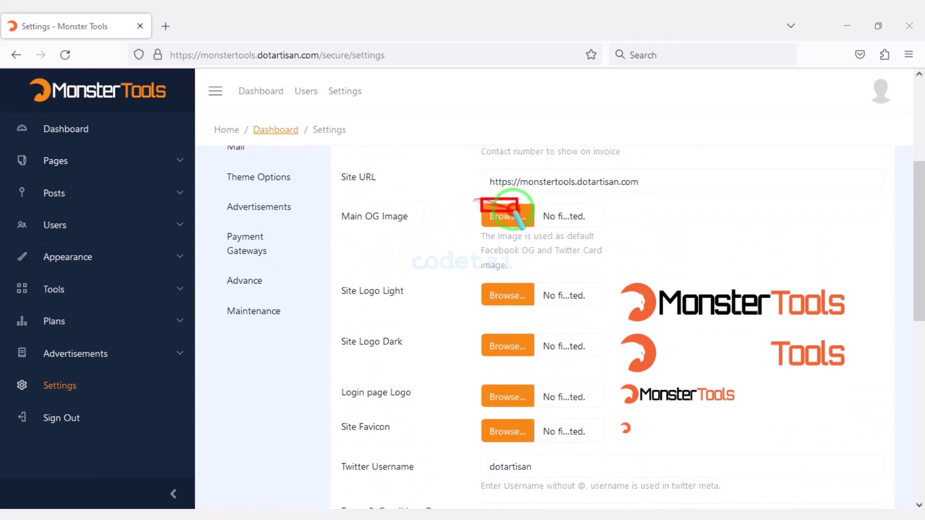
mouse_move(517, 210)
left_mouse_down()
mouse_move(602, 242)
mouse_move(600, 231)
left_mouse_up()
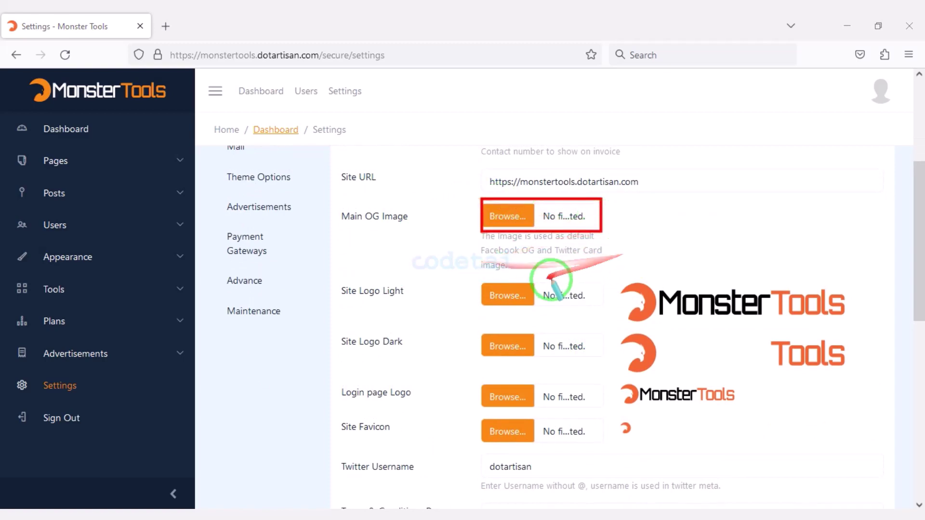
scroll(473, 363, "down", 2)
Use logo.png for the light, dark and login page logos, and choose the favicon image.
left_click(494, 237)
double_click(268, 166)
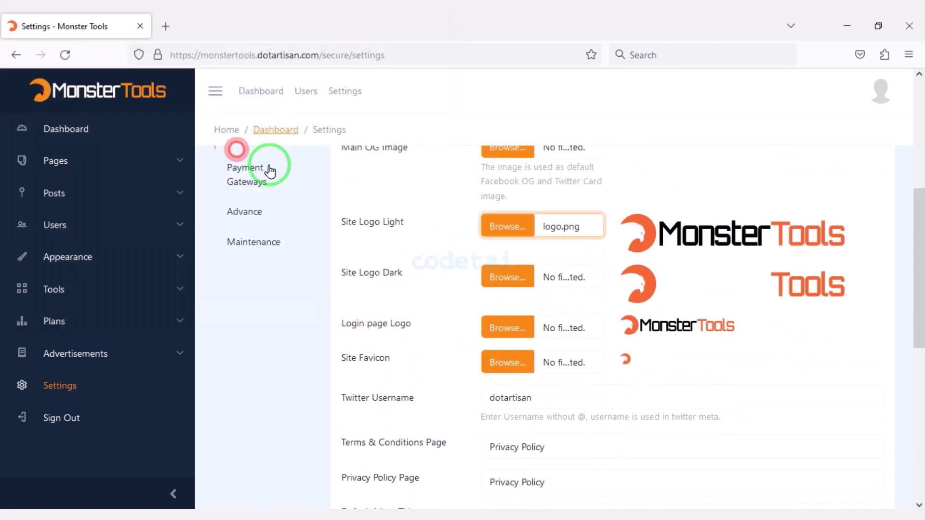
left_click(505, 277)
double_click(413, 260)
scroll(413, 260, "down", 2)
left_click(500, 306)
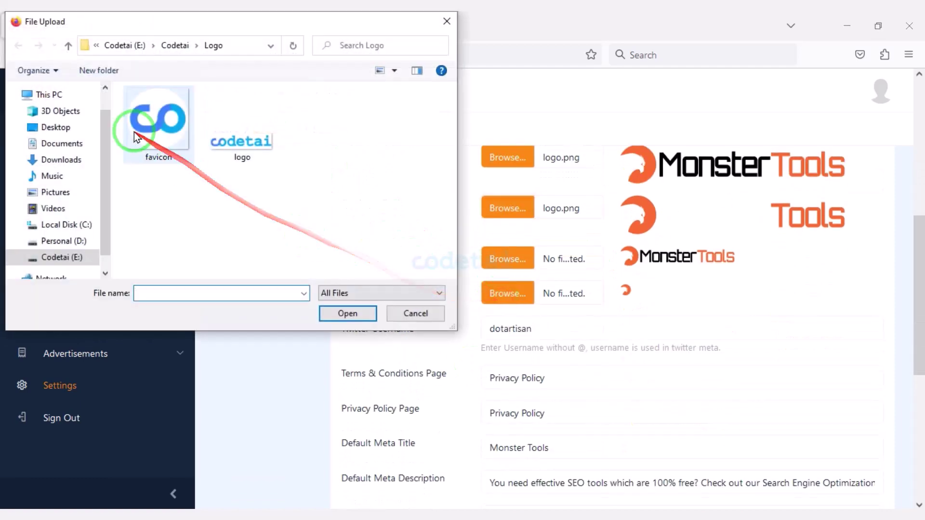
double_click(143, 135)
scroll(403, 326, "down", 2)
left_click(498, 190)
double_click(243, 143)
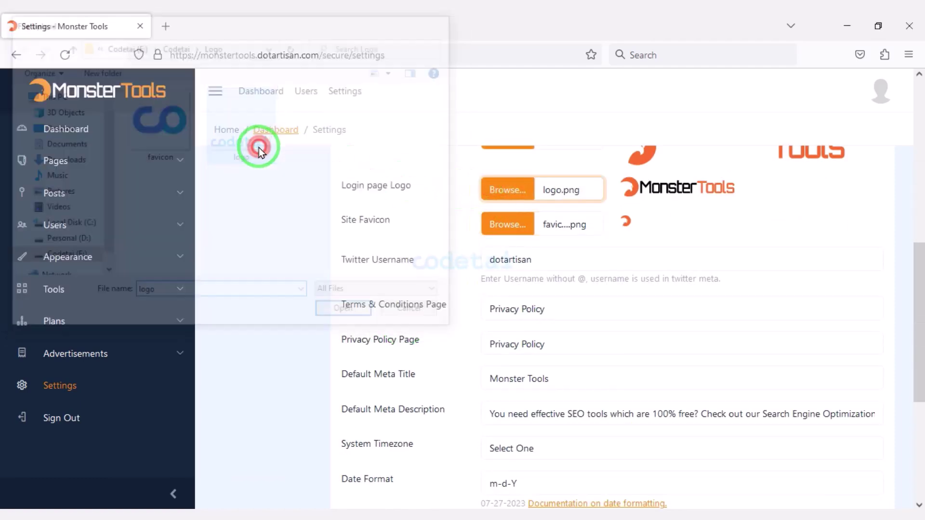
Keep Privacy Policy as the Terms & Conditions page and set timezone to (GMT-11:00) Midway Island.
scroll(611, 330, "down", 2)
mouse_move(328, 174)
left_mouse_down()
mouse_move(573, 223)
mouse_move(640, 205)
left_mouse_up()
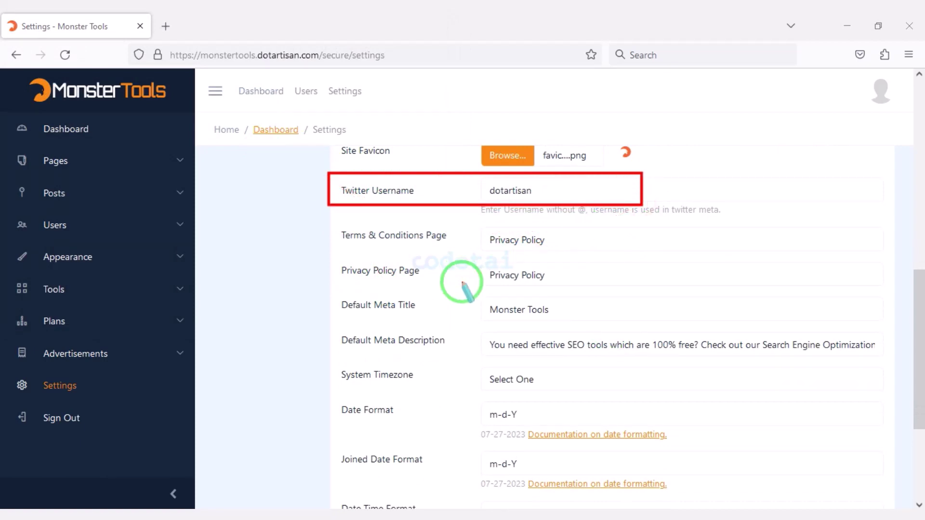
left_click(547, 239)
left_click(546, 240)
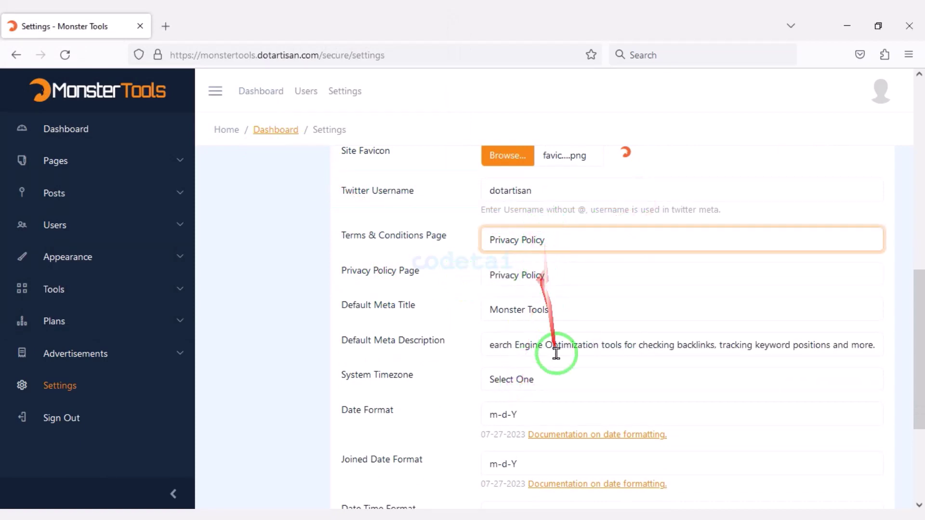
scroll(556, 354, "down", 4)
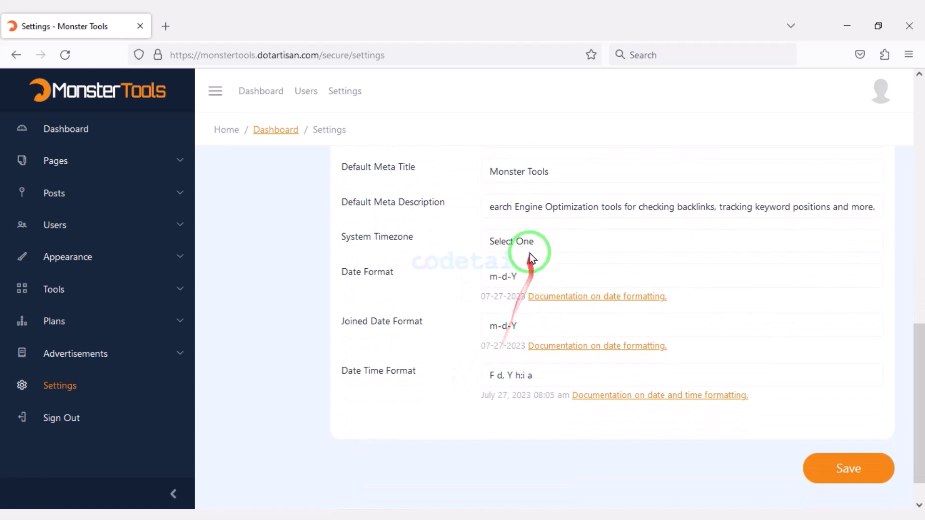
left_click(530, 258)
left_click(539, 293)
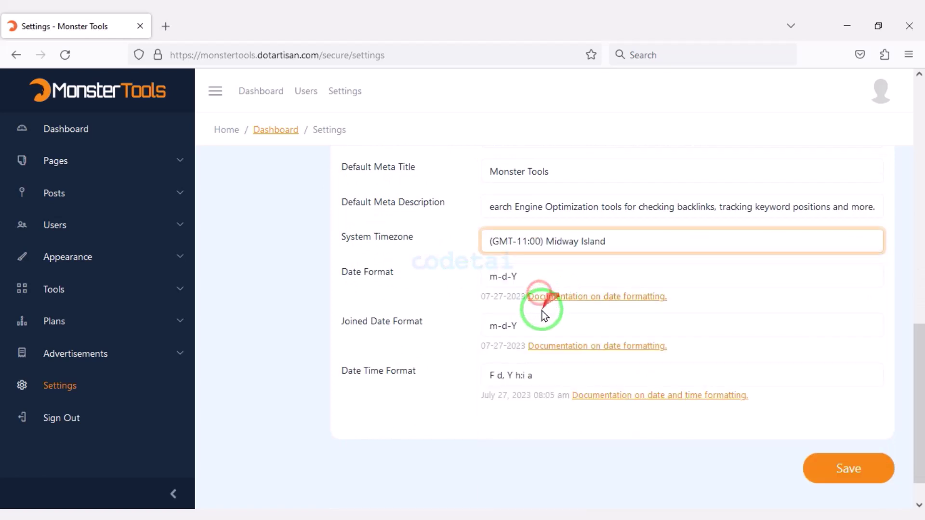
scroll(520, 322, "down", 1)
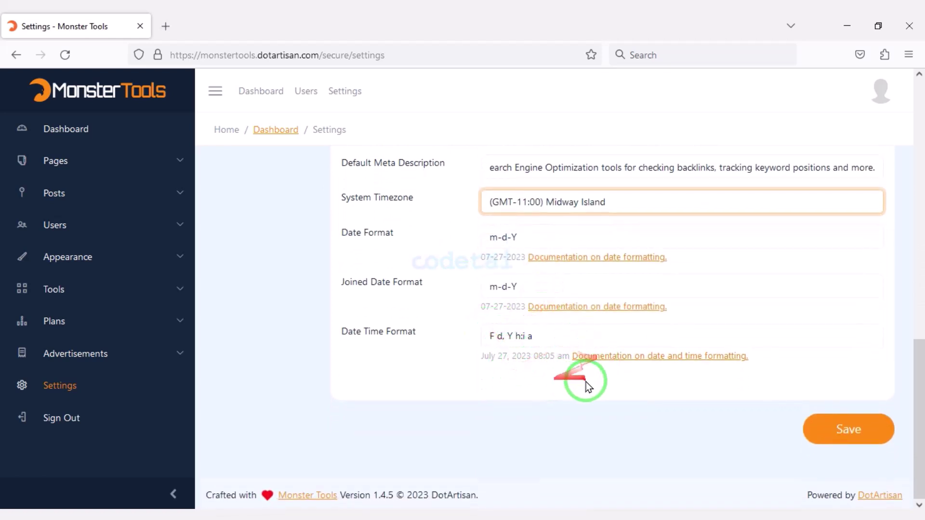
scroll(586, 383, "up", 15)
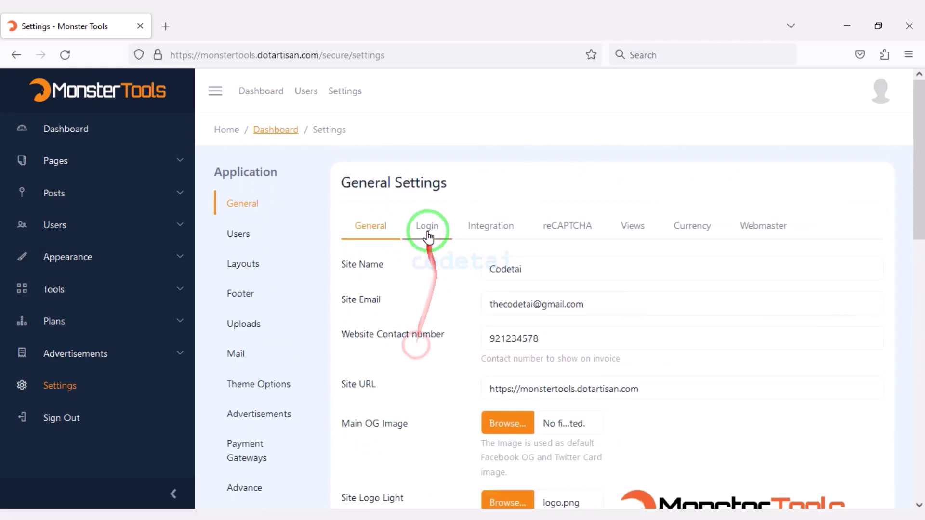
Review the social Login settings, including the Facebook App ID, and save them.
left_click(427, 229)
scroll(441, 285, "down", 1)
left_click(503, 282)
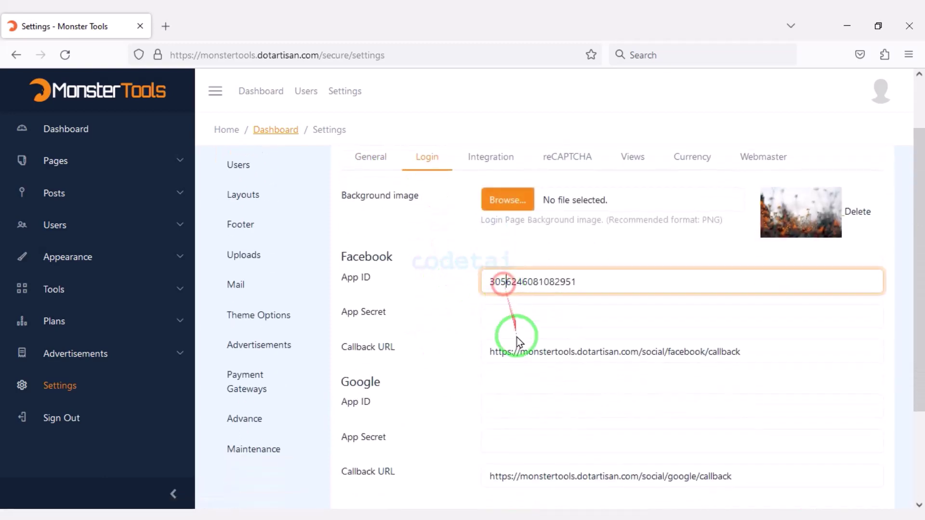
scroll(394, 329, "down", 2)
scroll(726, 458, "down", 2)
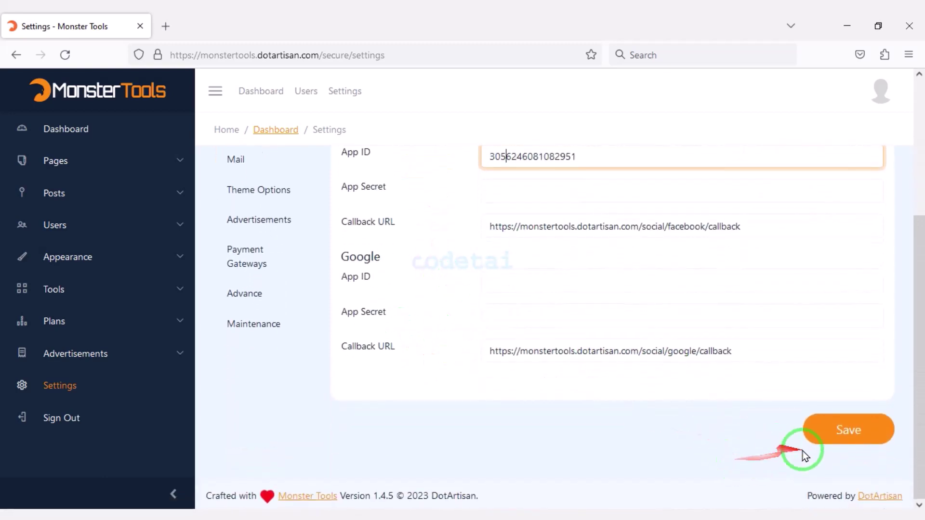
left_click(850, 442)
Enable head and body code injection on the Integration tab and save.
left_click(494, 228)
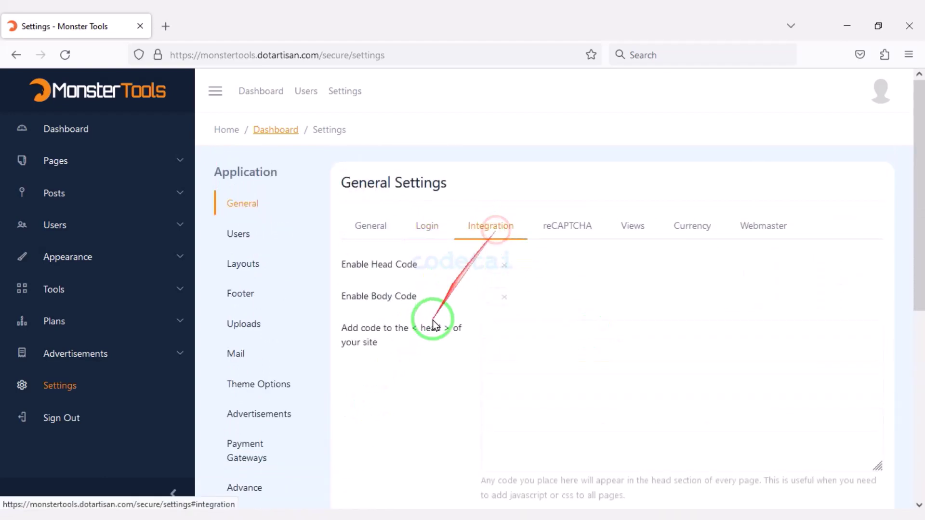
scroll(433, 325, "down", 1)
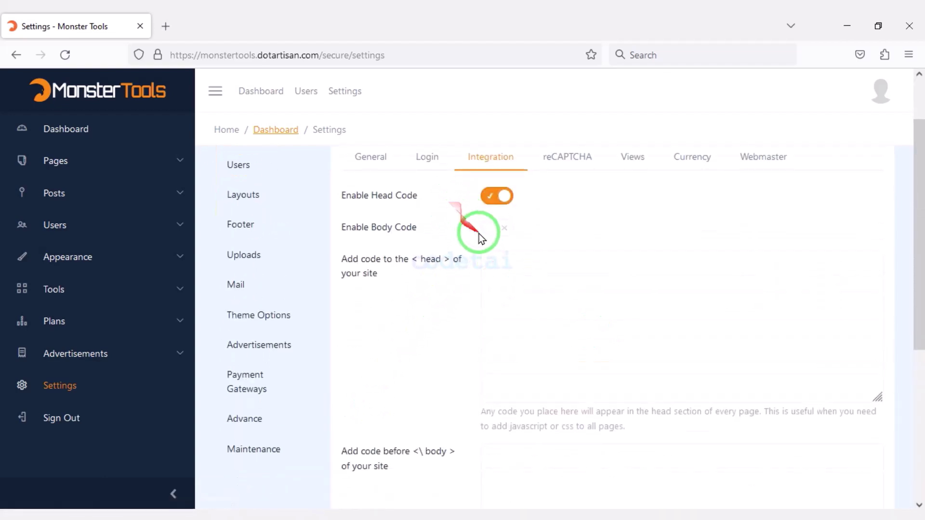
left_click(501, 345)
scroll(498, 357, "down", 3)
left_click(503, 347)
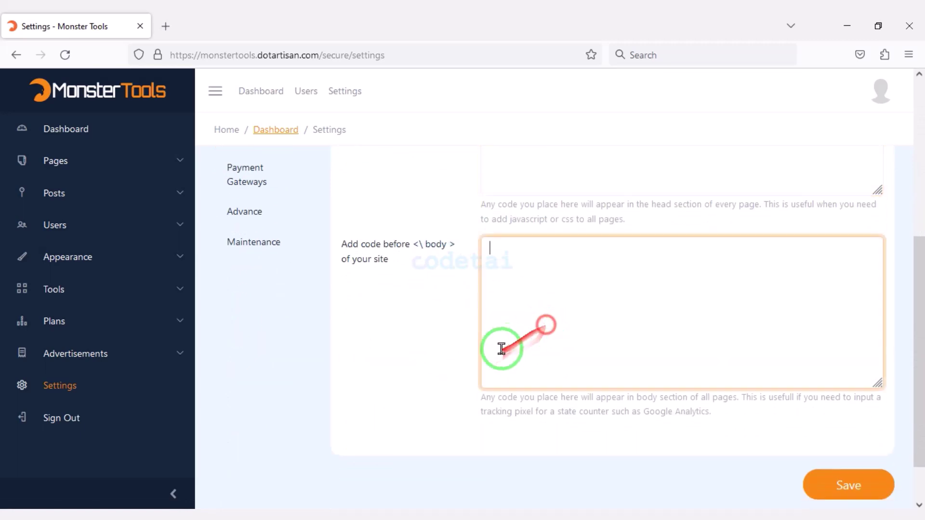
scroll(504, 347, "down", 1)
left_click(828, 423)
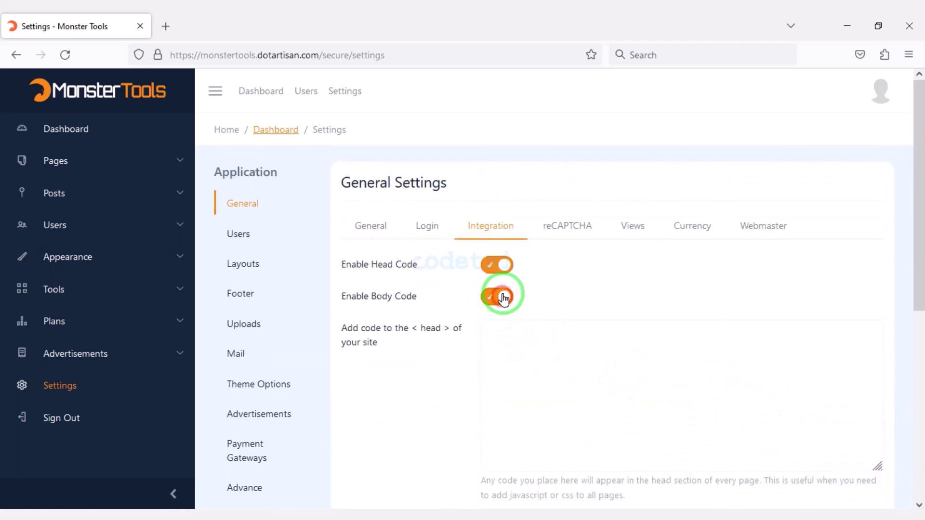
Switch reCAPTCHA protection on and start a new browser tab.
left_click(562, 236)
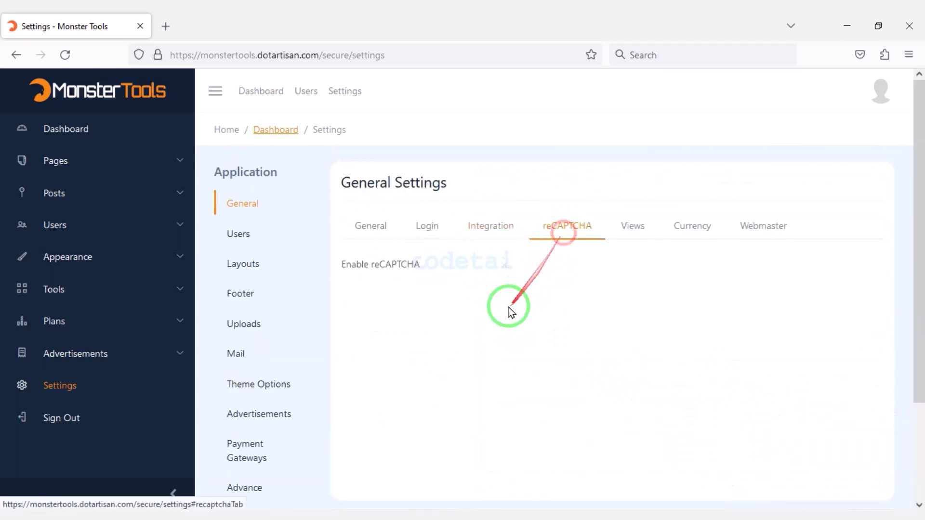
left_click(490, 273)
scroll(573, 337, "down", 3)
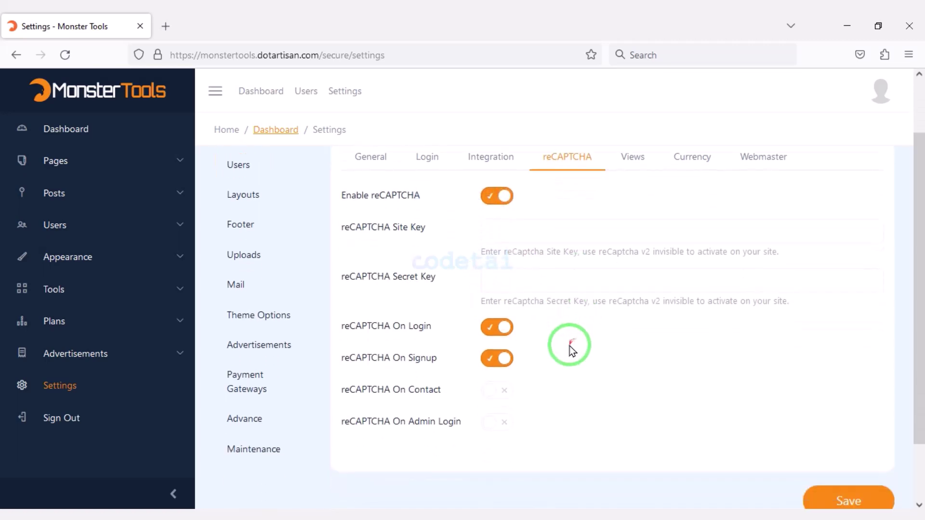
left_click(165, 26)
Search 'google recapcha admin' and sign in to the reCAPTCHA admin console.
type("google")
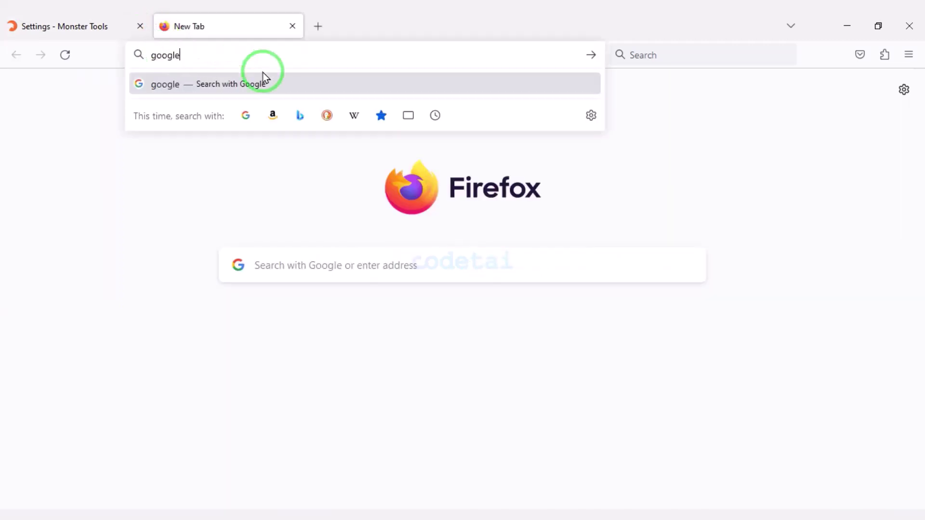
type(" recap")
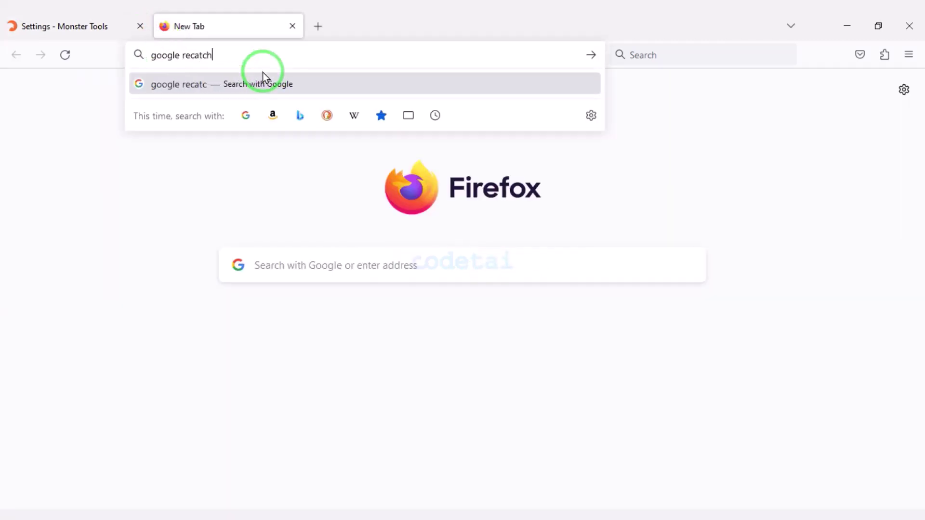
type("cha admin")
key("Return")
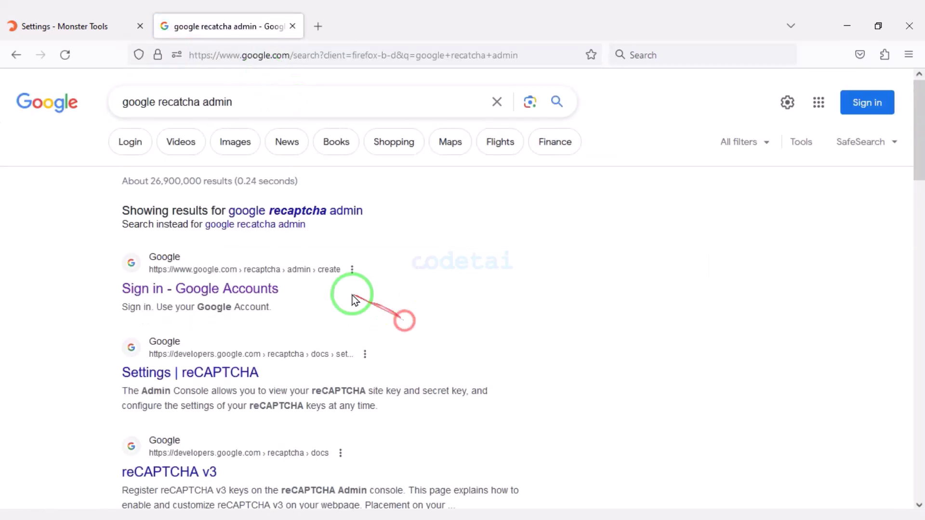
left_click(241, 289)
left_click(460, 238)
scroll(460, 335, "down", 4)
Register a Challenge (v2) reCAPTCHA site for monstertools.dotartisan.com, labelled with the site domain.
left_click(97, 26)
left_click_drag(319, 55, 201, 55)
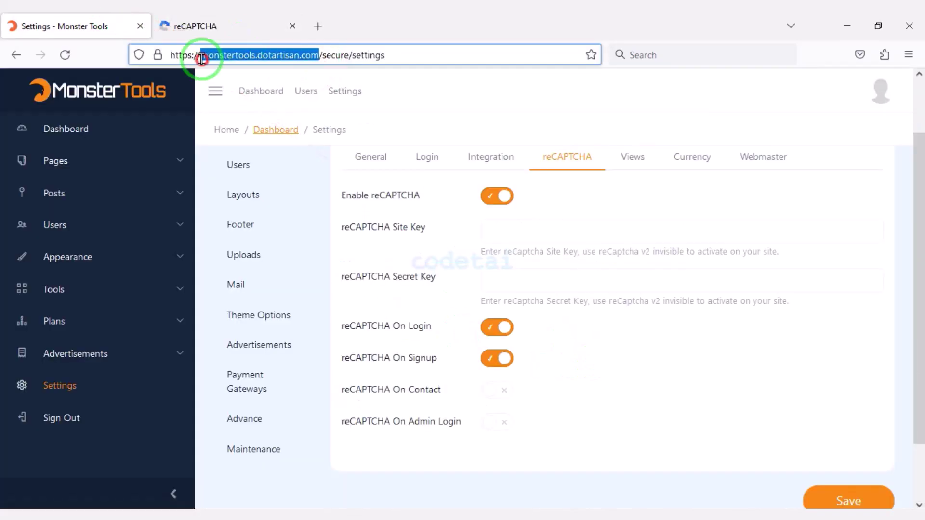
key("ctrl+c")
left_click(226, 26)
key("ctrl+v")
left_click(103, 283)
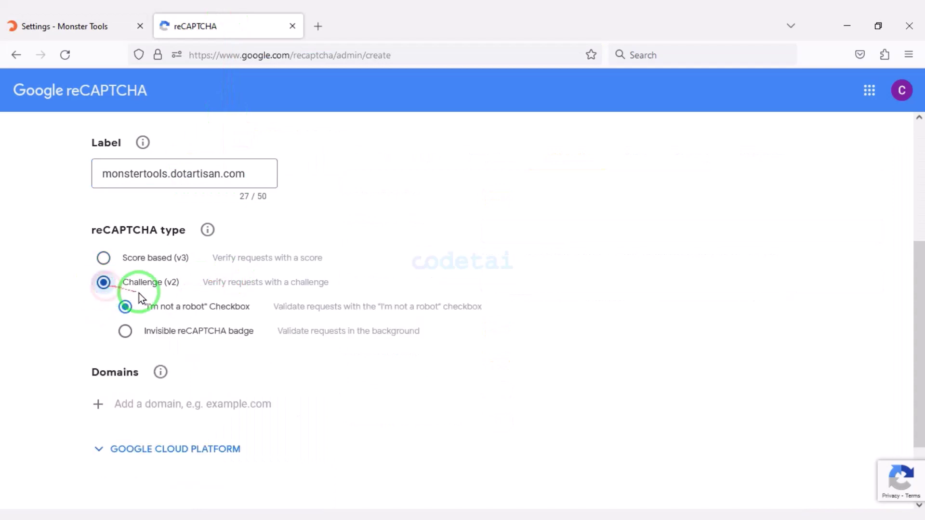
scroll(144, 299, "down", 2)
right_click(162, 309)
left_click(217, 407)
left_click(193, 434)
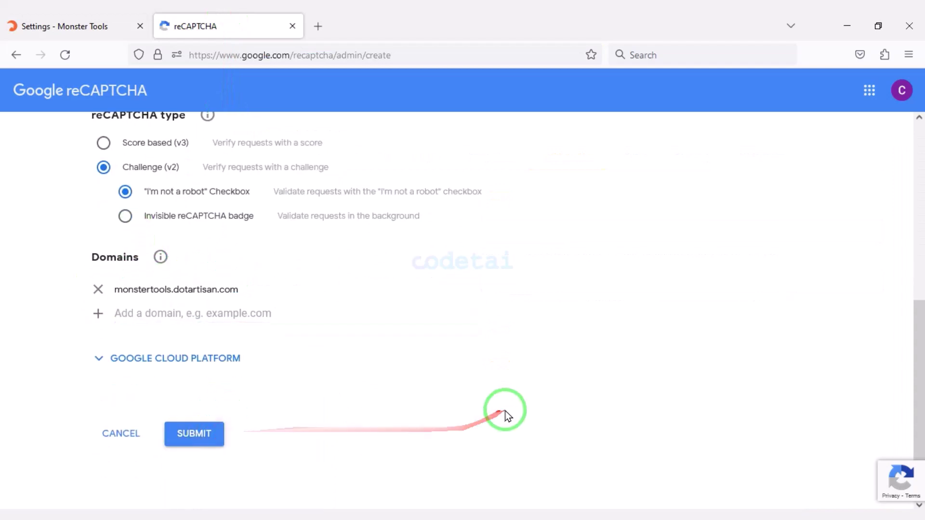
Copy the generated reCAPTCHA keys and paste the secret key into Monster Tools' Secret Key field.
left_click(114, 326)
left_click(82, 26)
right_click(532, 234)
left_click(561, 334)
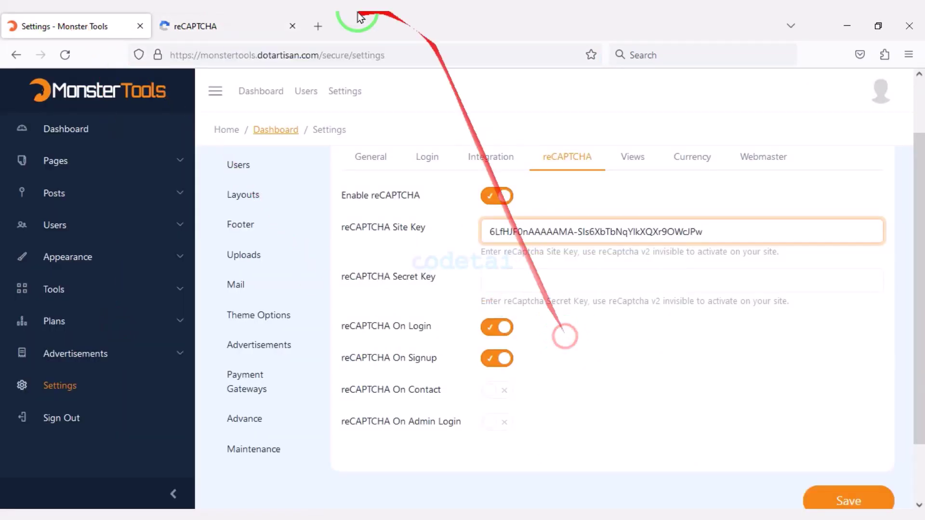
left_click(229, 26)
left_click(119, 409)
left_click(82, 26)
left_click(569, 270)
scroll(570, 270, "down", 1)
key("ctrl+v")
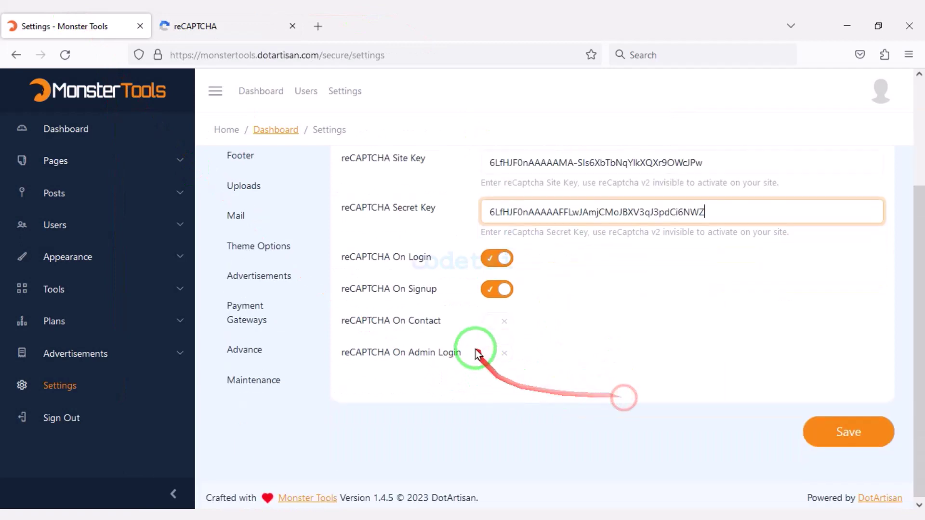
Leave reCAPTCHA off for admin login, keeping it on for Login and Signup.
left_click(481, 322)
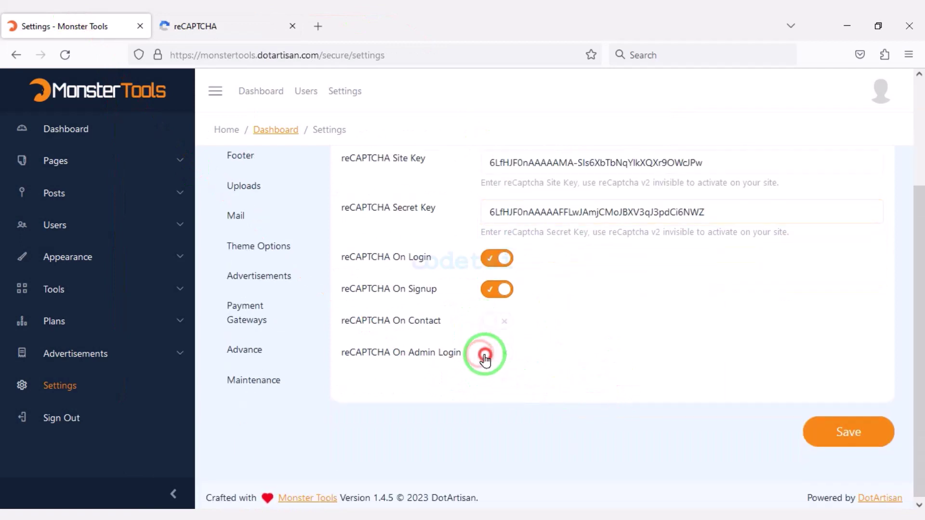
left_click(484, 359)
scroll(642, 351, "up", 3)
scroll(737, 372, "down", 2)
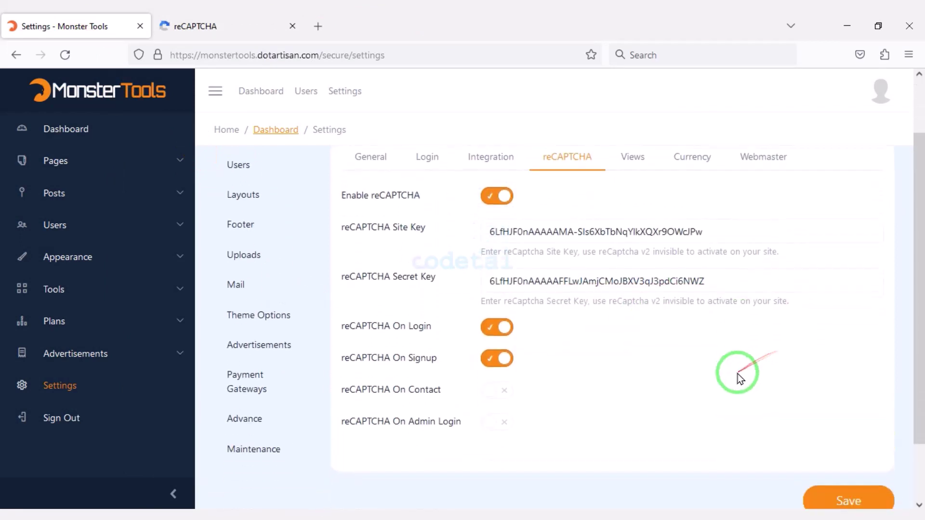
left_click(608, 158)
Check the view counter toggles and keep US Dollar as the site currency.
scroll(501, 224, "down", 2)
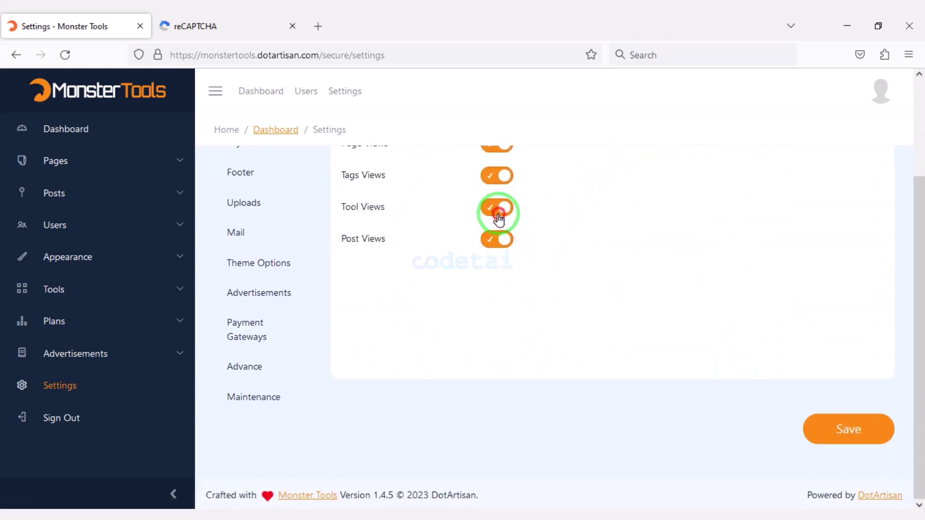
left_click(498, 213)
scroll(501, 219, "up", 2)
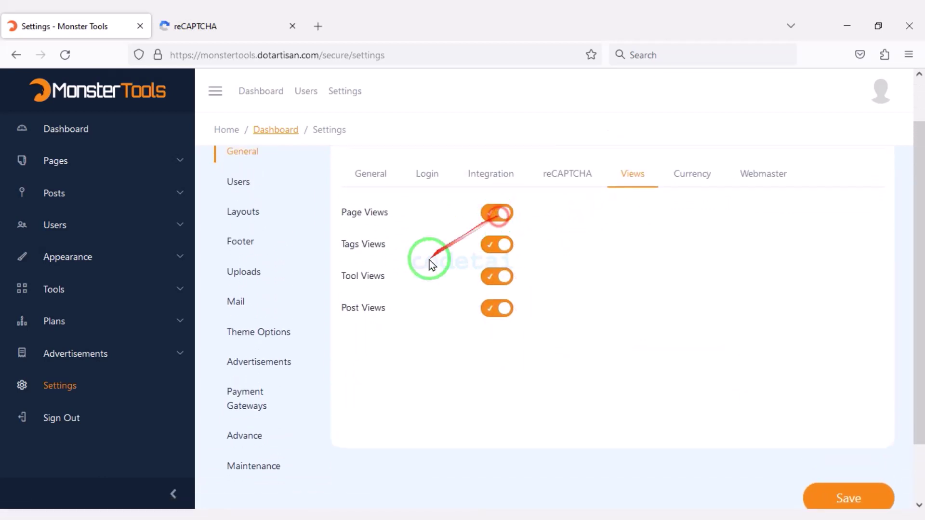
left_click(689, 174)
left_click(508, 221)
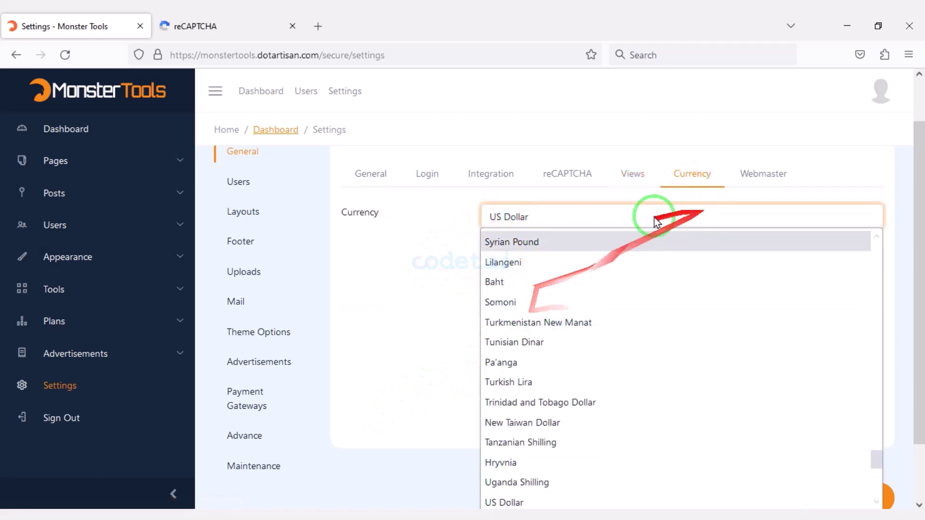
left_click(433, 301)
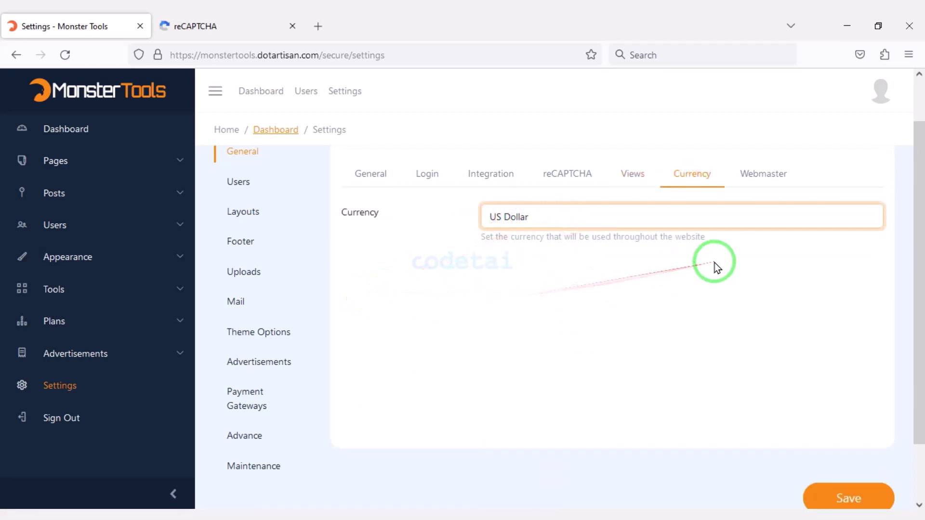
Review the empty Google Analytics ID and webmaster verification fields.
left_click(768, 176)
scroll(626, 216, "down", 3)
scroll(535, 212, "up", 3)
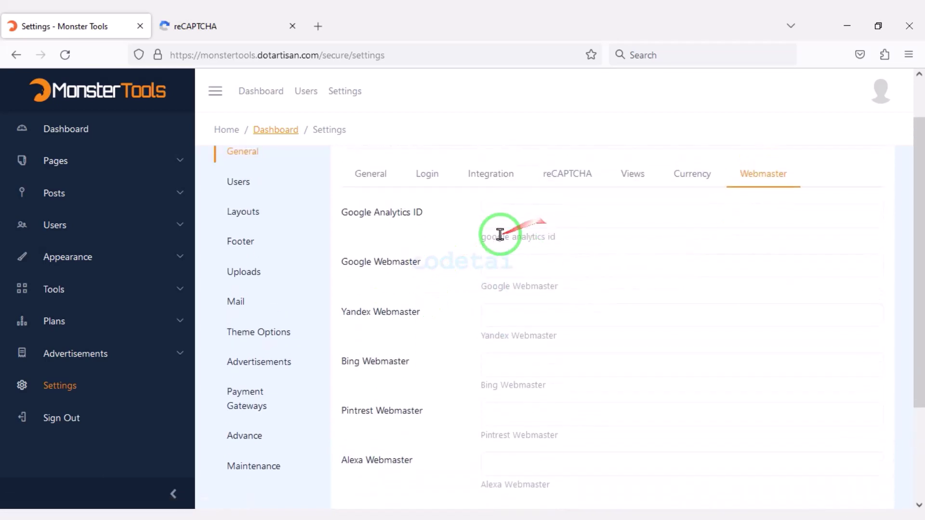
left_click(511, 217)
scroll(543, 304, "down", 2)
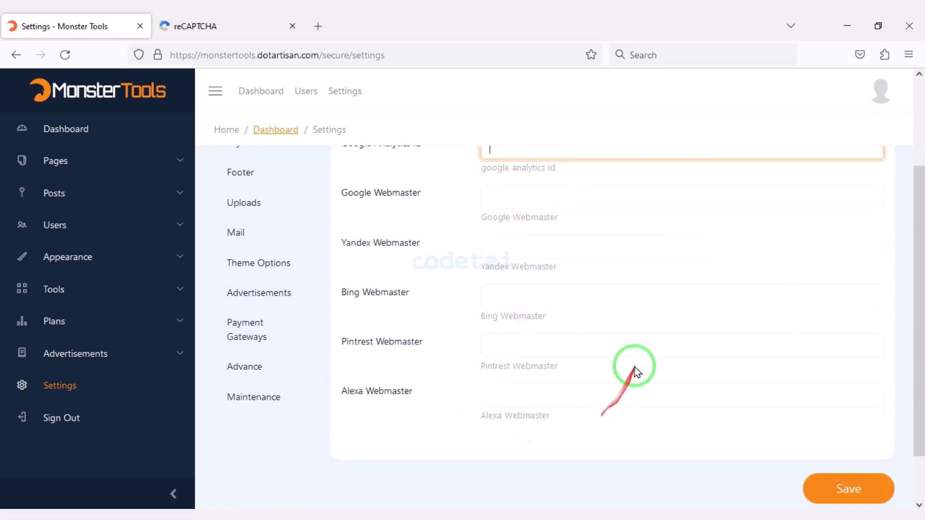
scroll(578, 346, "up", 2)
scroll(516, 372, "down", 2)
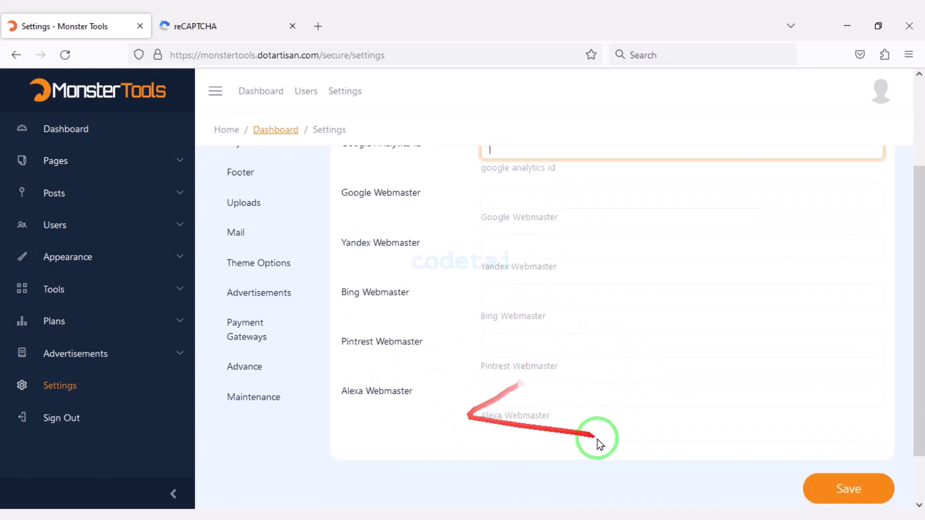
scroll(599, 440, "up", 3)
Review the Users settings, keeping User as default role and the resend and restore values.
left_click(273, 244)
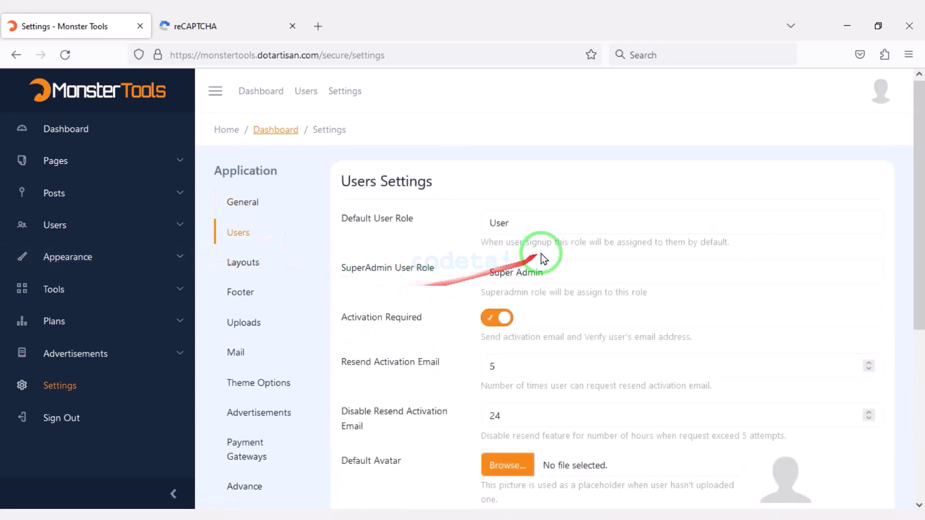
left_click(547, 229)
left_click(540, 230)
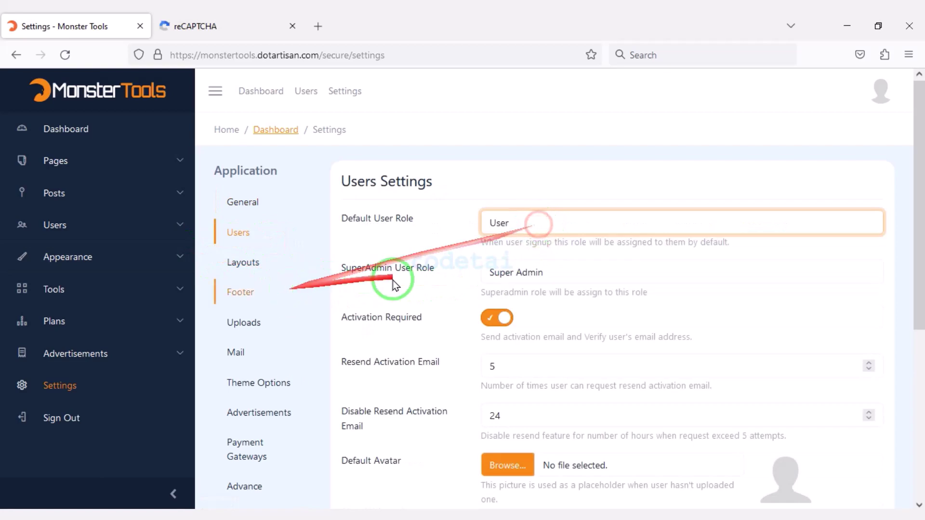
scroll(559, 289, "down", 3)
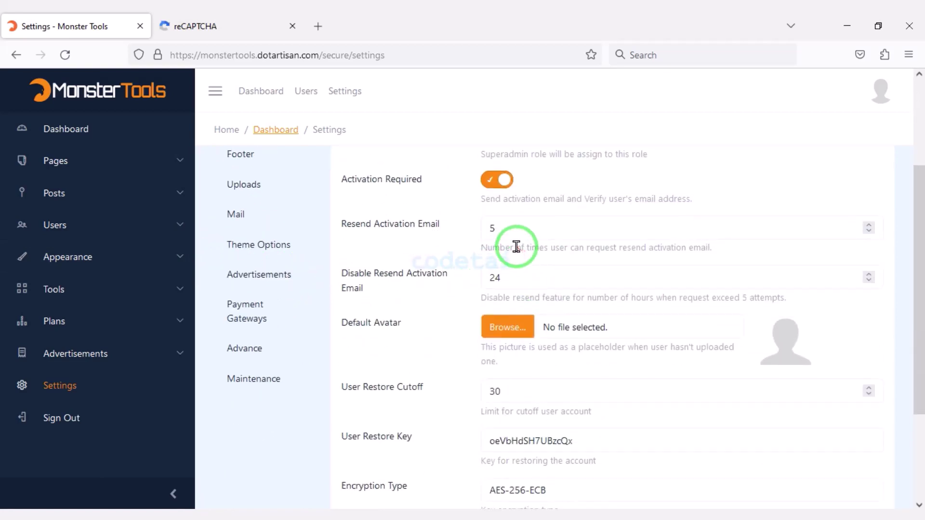
left_click(516, 232)
left_click(544, 276)
scroll(516, 324, "down", 2)
left_click(534, 319)
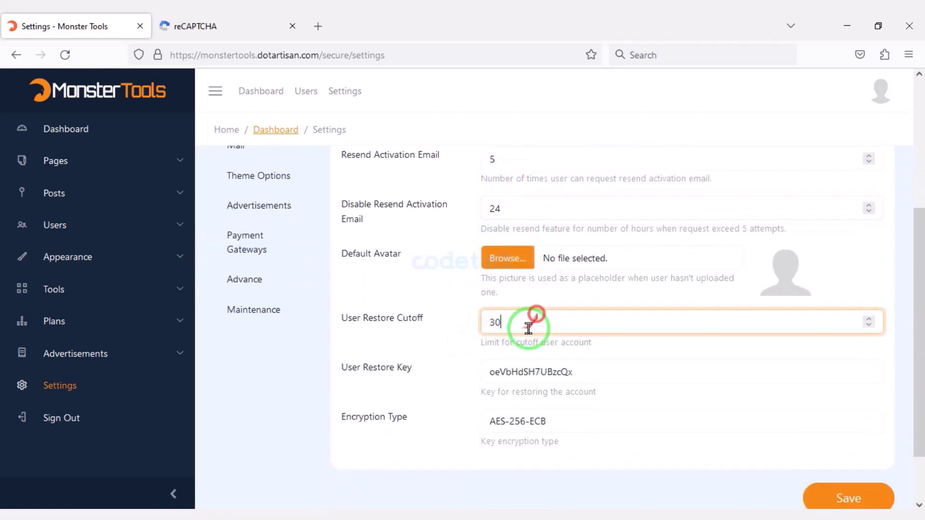
scroll(544, 351, "down", 2)
scroll(270, 337, "up", 6)
Set footer columns to 5, leaving footer widgets and centred copyright content on.
left_click(261, 273)
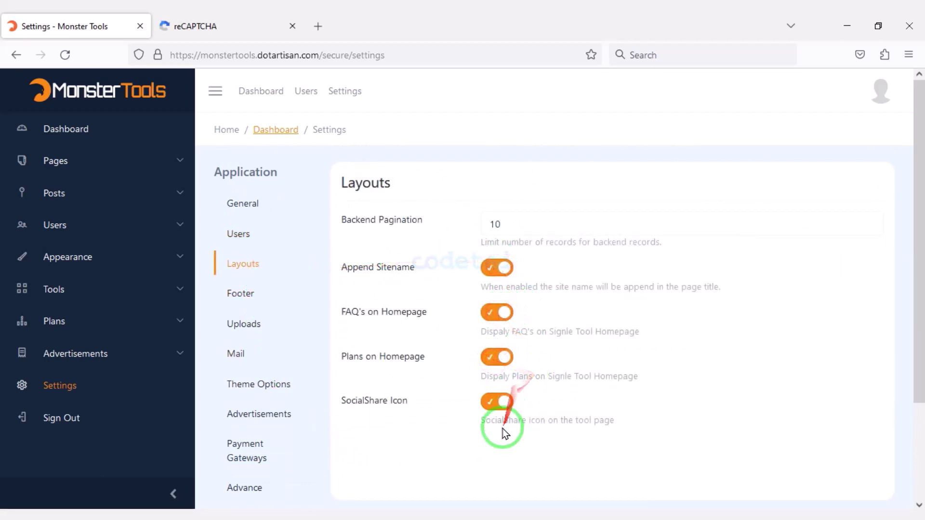
scroll(503, 433, "down", 2)
left_click(243, 225)
left_click(497, 215)
left_click(496, 220)
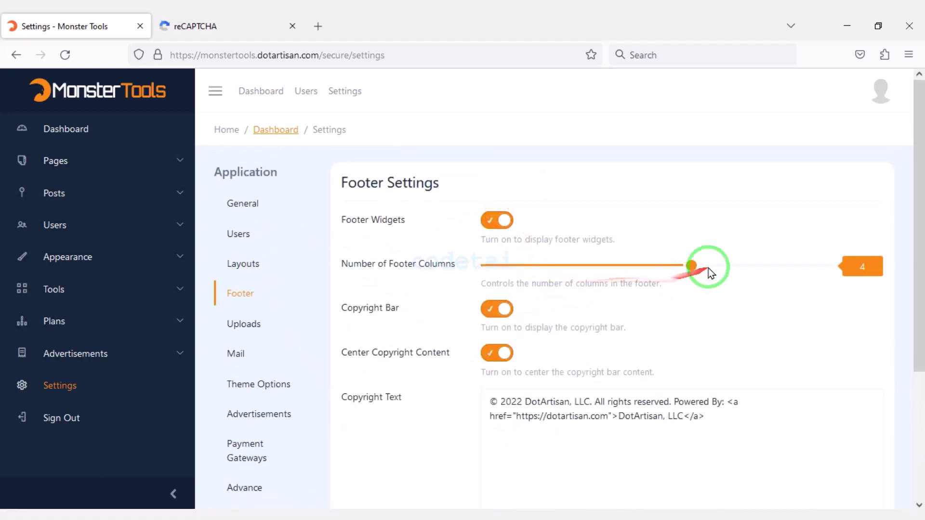
left_click_drag(688, 266, 758, 266)
scroll(483, 355, "down", 2)
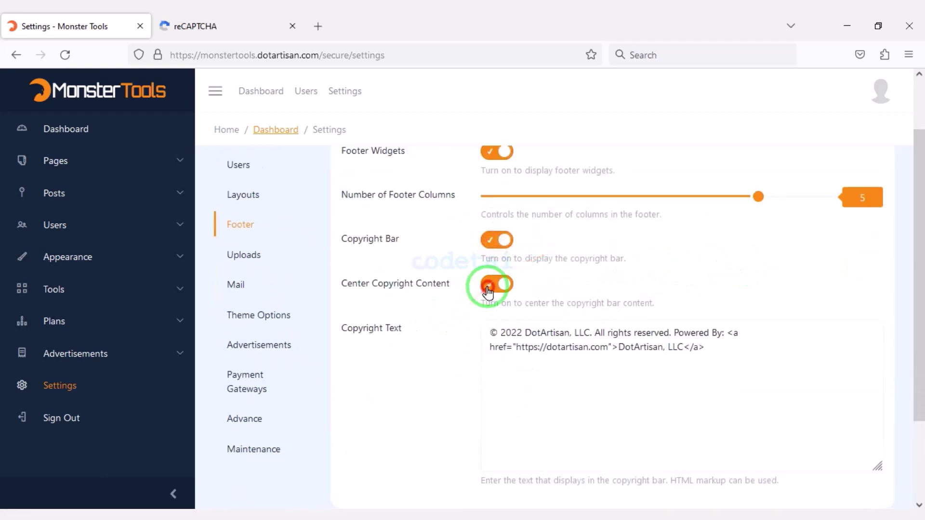
left_click(492, 287)
scroll(546, 306, "down", 1)
left_click(499, 241)
scroll(652, 421, "up", 1)
scroll(626, 295, "down", 1)
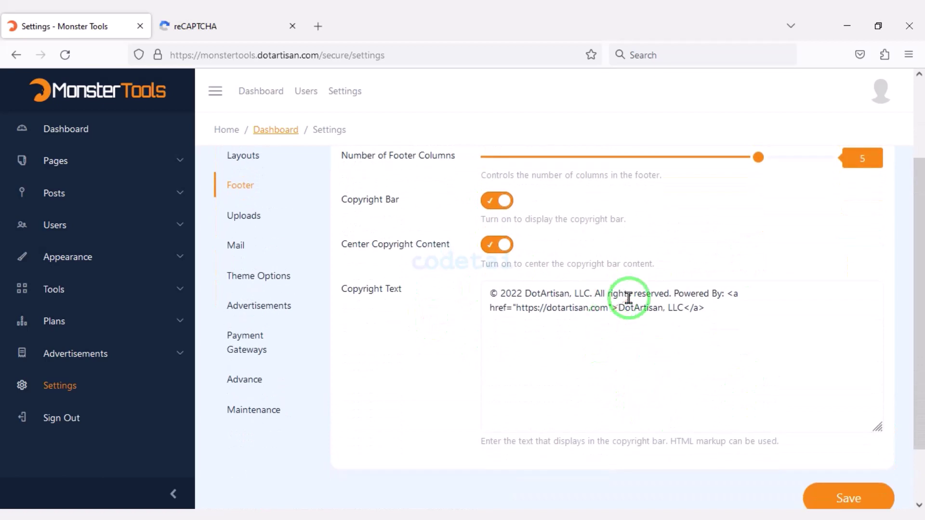
scroll(467, 370, "up", 2)
scroll(467, 371, "up", 1)
Try Amazon S3 and Wasabi storage, then set Uploads back to Local Disk.
left_click(244, 324)
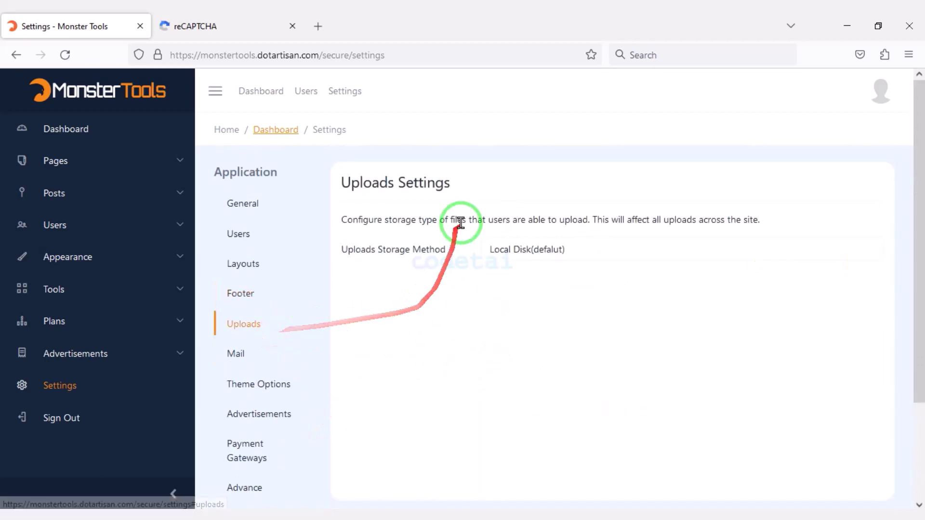
left_click(506, 249)
left_click(516, 293)
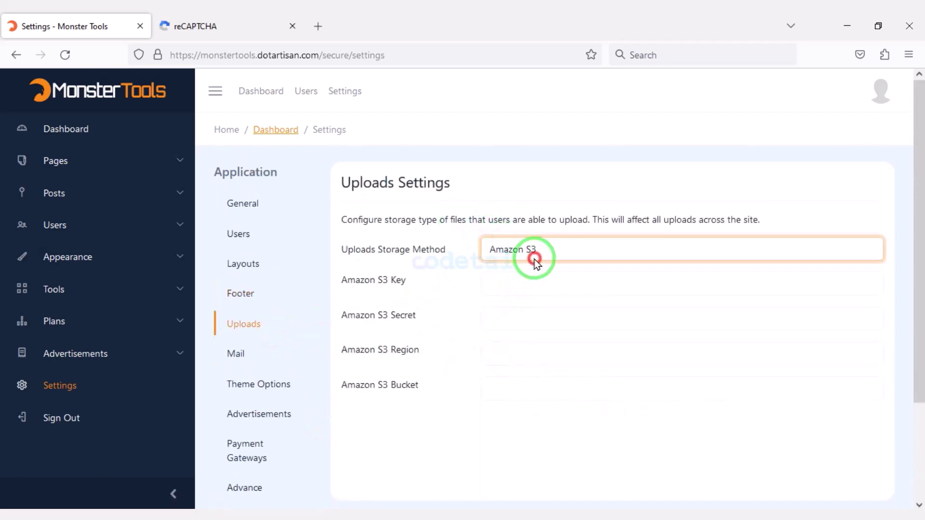
left_click(533, 261)
left_click(530, 304)
left_click(532, 255)
left_click(530, 282)
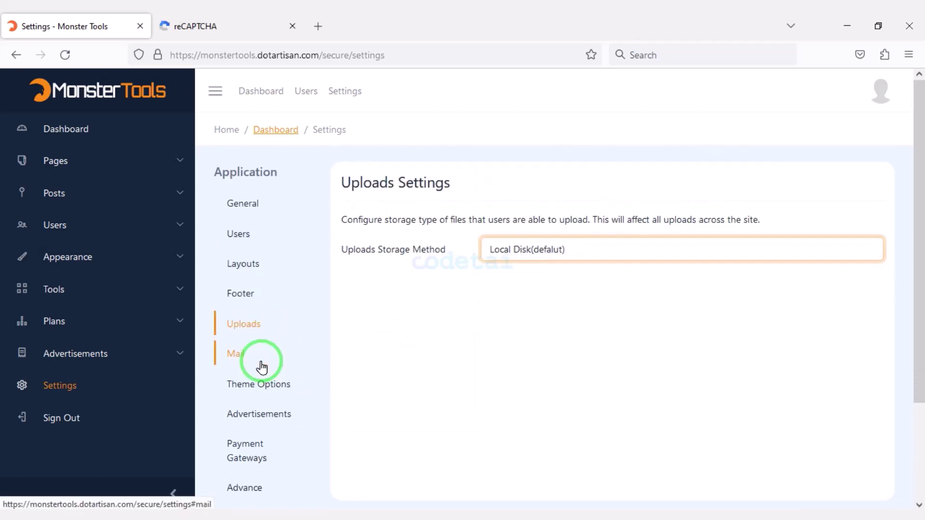
Show the Mail settings with SMTP host sandbox.smtp.mailtrap.io, port 2525 and TLS.
left_click(262, 367)
scroll(611, 285, "down", 2)
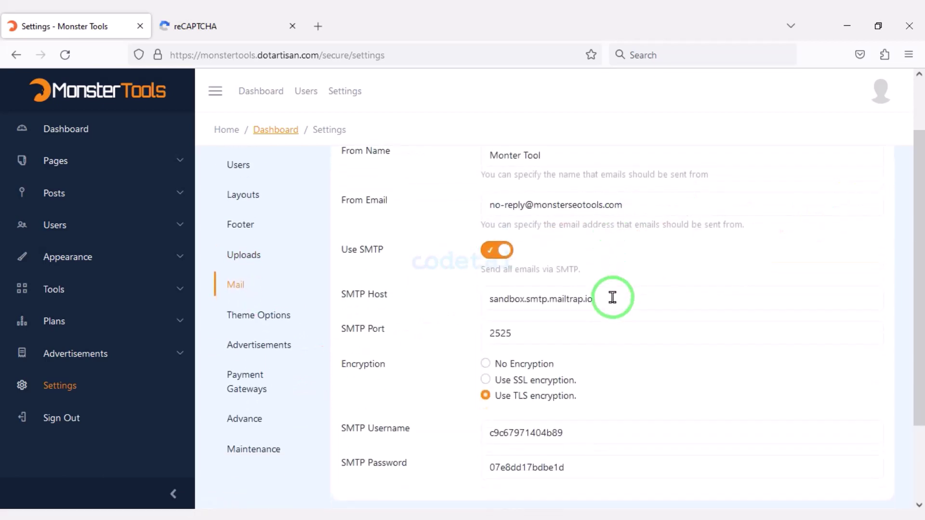
scroll(614, 344, "down", 2)
scroll(607, 353, "up", 4)
scroll(321, 286, "down", 2)
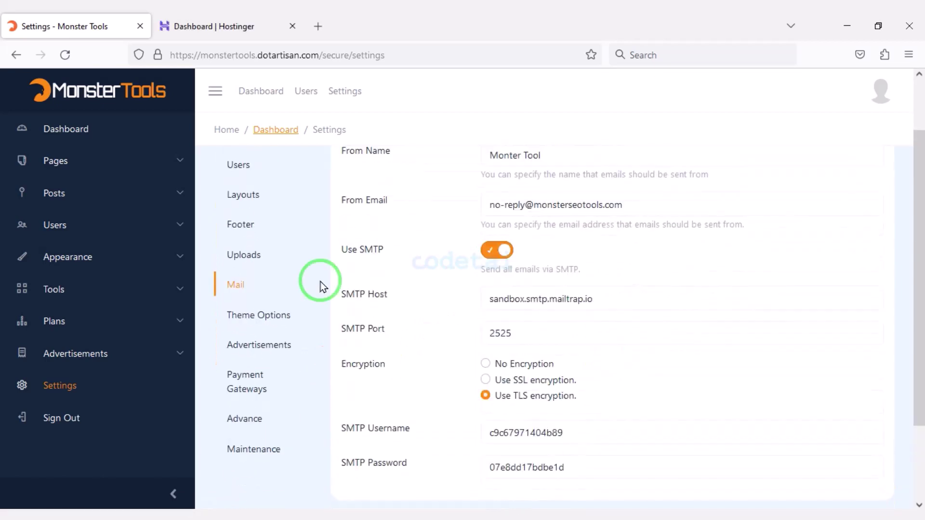
Start a new Hostinger mailbox named 'mail' and copy its auto-generated password.
left_click(238, 14)
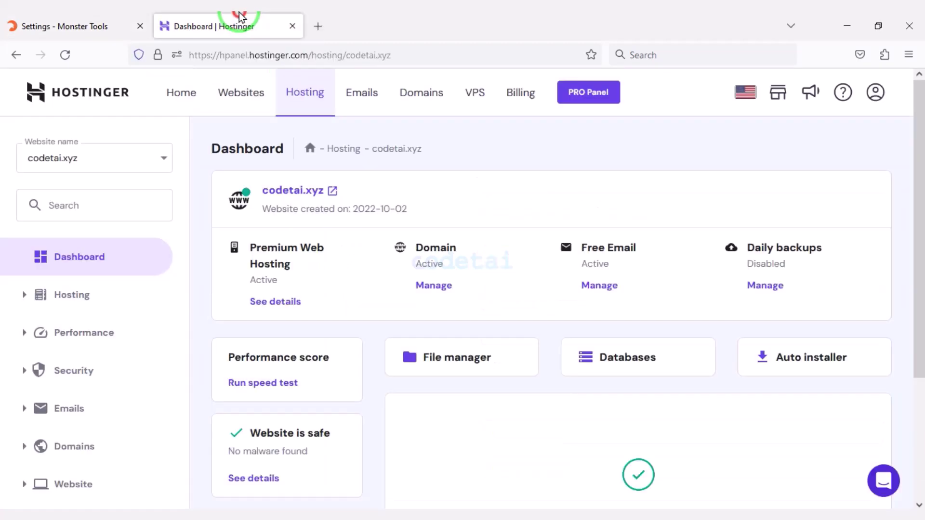
scroll(444, 361, "down", 3)
left_click(72, 268)
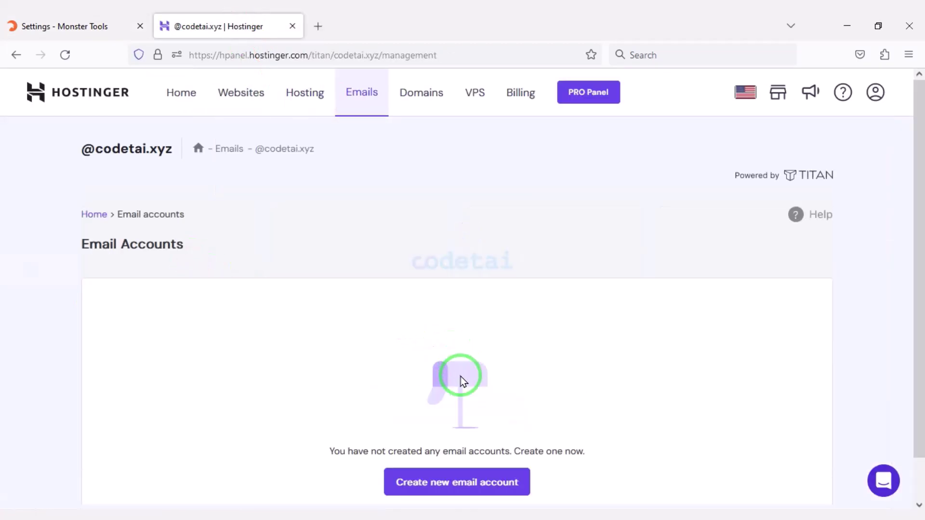
left_click(456, 481)
scroll(223, 268, "up", 2)
left_click(179, 244)
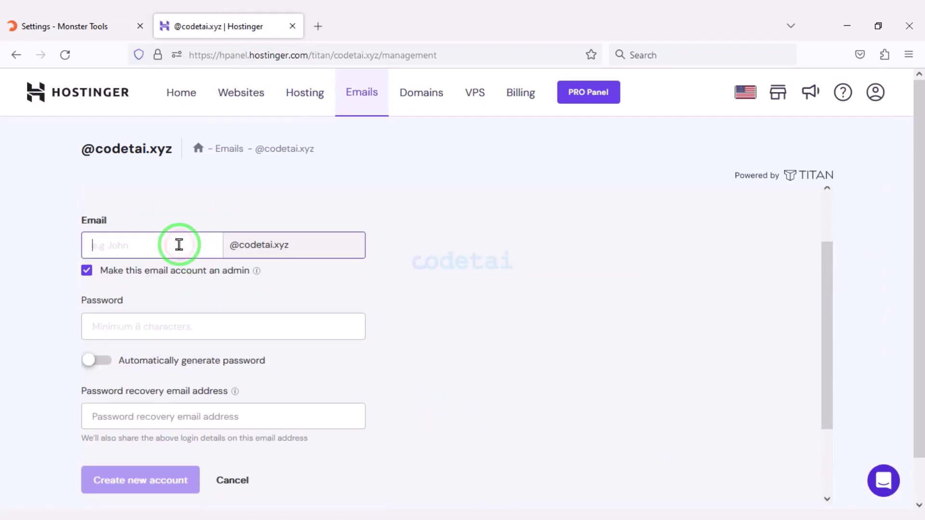
type("mail")
scroll(145, 270, "down", 2)
left_click(99, 291)
left_click(346, 252)
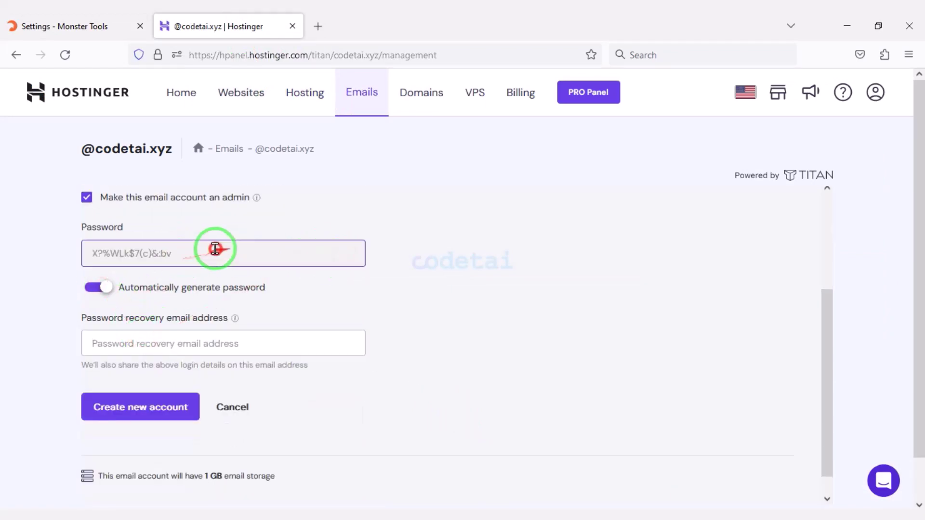
left_click_drag(215, 250, 111, 253)
right_click(112, 253)
Paste the generated password into Monster Tools' SMTP password field.
left_click(130, 366)
left_click(62, 26)
scroll(489, 420, "up", 2)
scroll(489, 420, "down", 3)
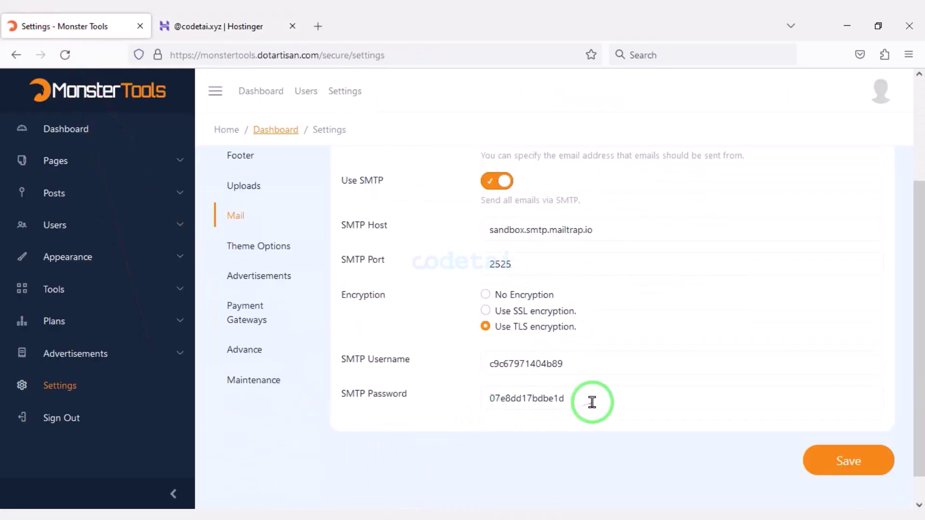
left_click_drag(590, 401, 460, 407)
key("ctrl+v")
Enter a password recovery address and create the new email account.
left_click(217, 26)
left_click(199, 342)
type("thec")
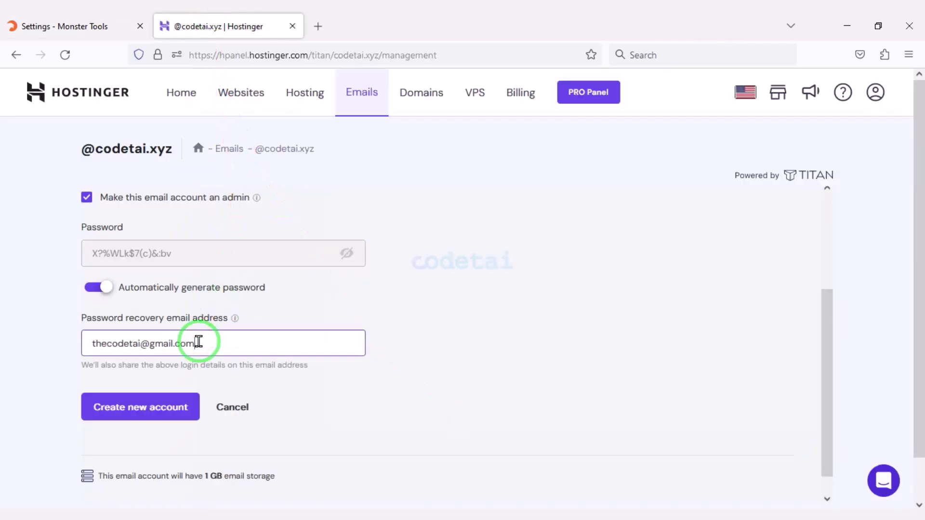
left_click(161, 405)
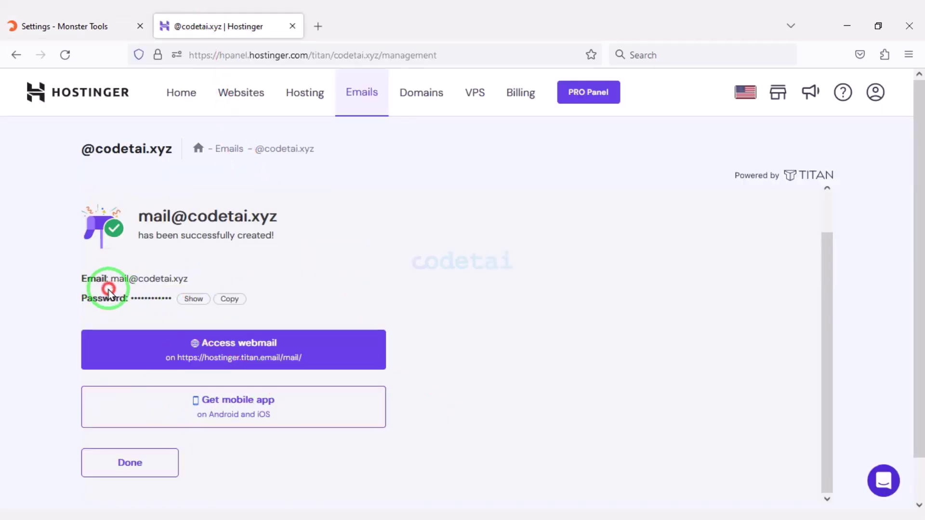
Copy the new mailbox address and paste it as the SMTP username in Monster Tools.
left_click_drag(109, 292, 189, 281)
right_click(121, 284)
left_click(138, 291)
left_click(62, 26)
key("shift+Tab")
key("ctrl+v")
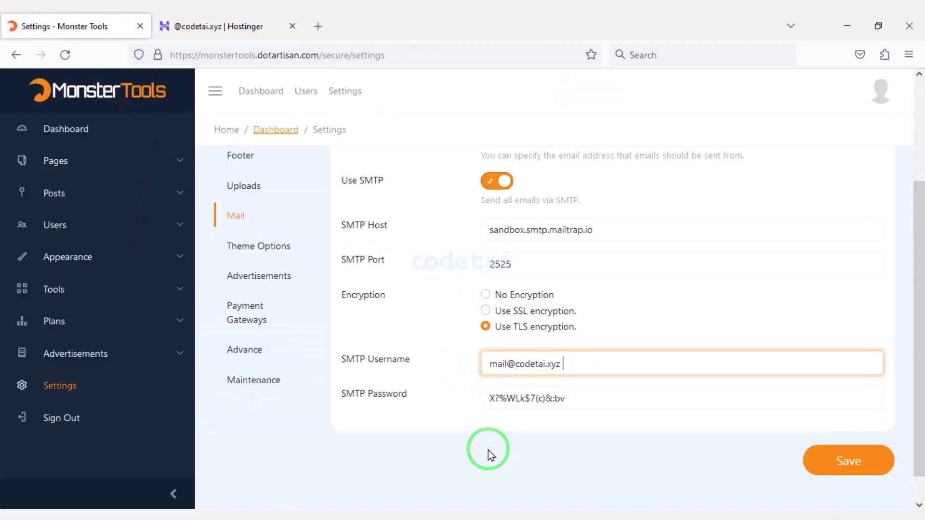
Copy the outgoing server address smtp.titan.email from the mailbox's POP settings.
left_click(212, 26)
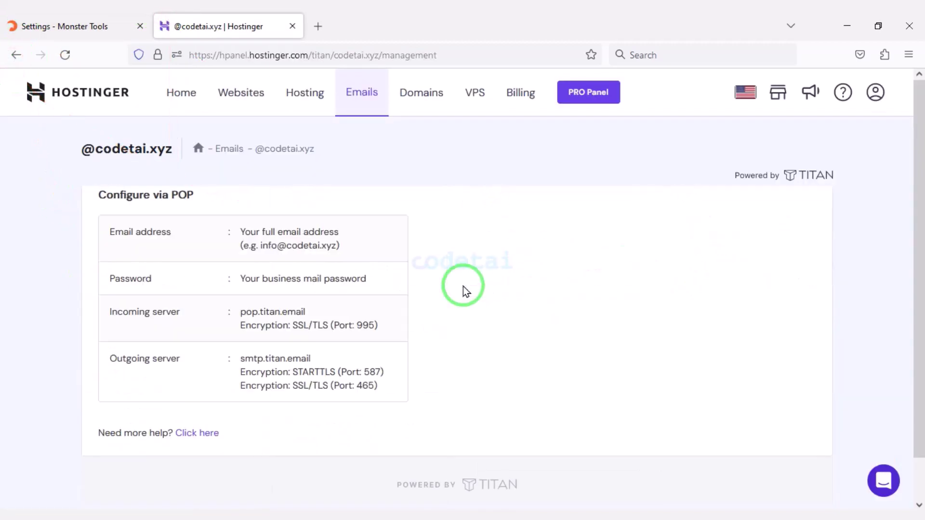
scroll(311, 339, "down", 2)
right_click(241, 307)
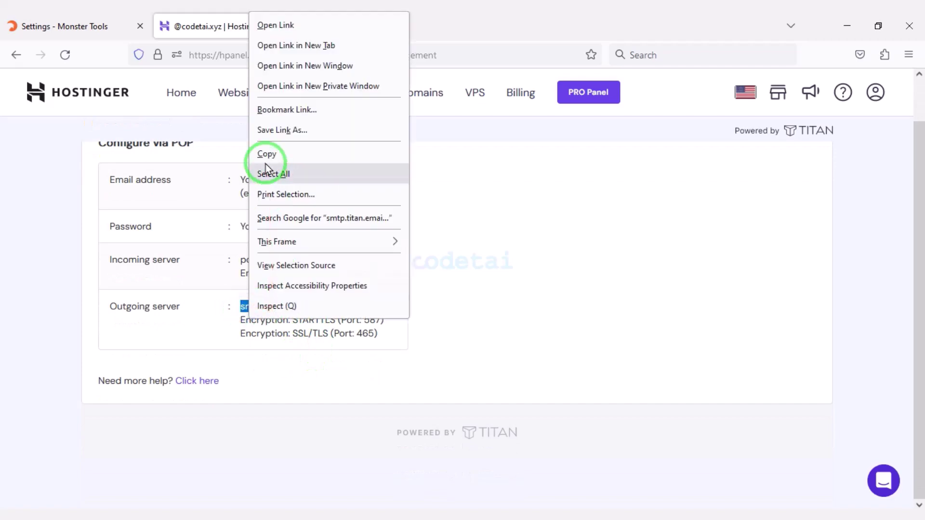
left_click(265, 155)
left_click(63, 26)
scroll(551, 281, "up", 2)
left_click_drag(629, 299, 458, 301)
left_click(211, 26)
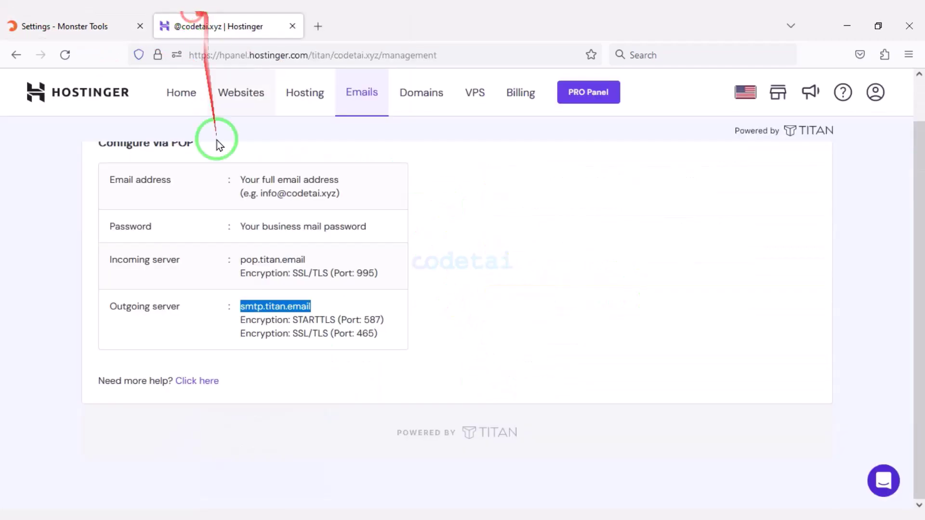
Bring Hostinger's outgoing port into the SMTP Port field and select SSL encryption.
double_click(371, 321)
right_click(370, 324)
left_click(384, 347)
left_click(62, 26)
left_click_drag(542, 334, 470, 336)
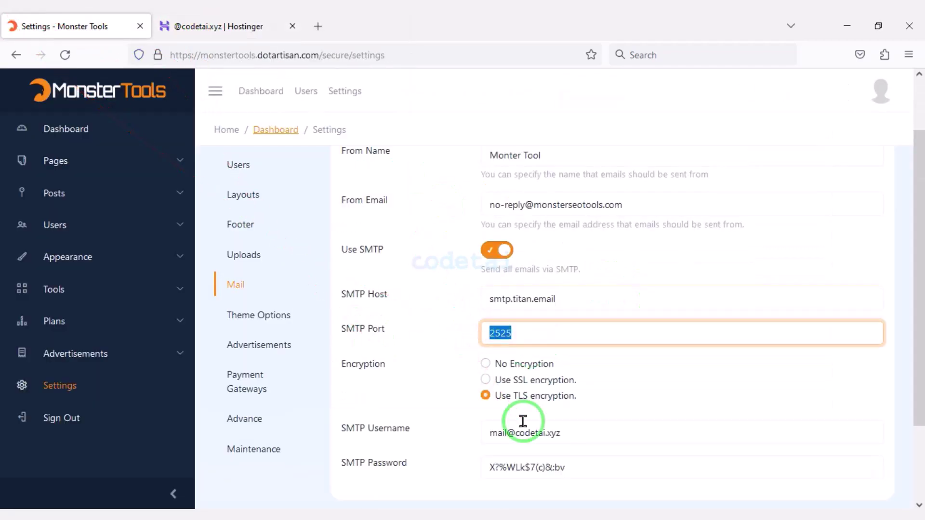
left_click(485, 380)
Clear the old From Email and enter the new mailbox address.
scroll(644, 295, "up", 2)
left_click_drag(640, 275, 525, 284)
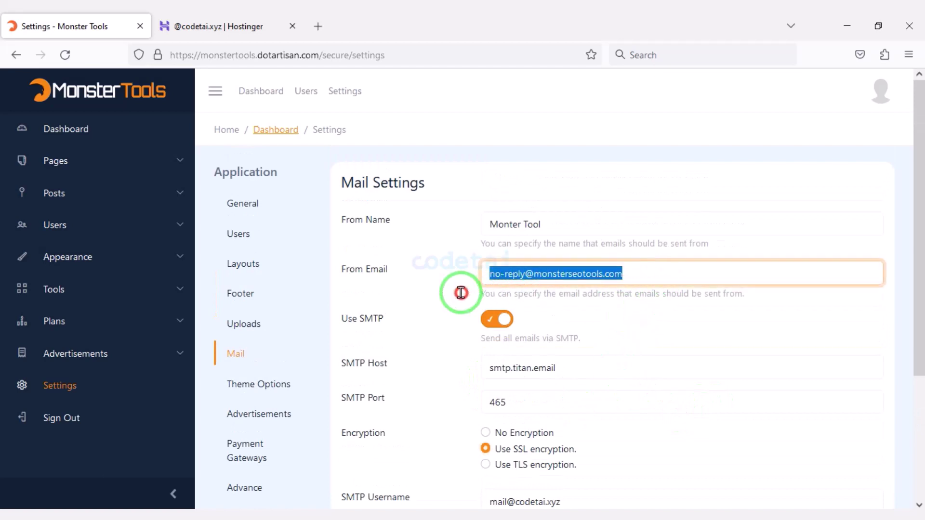
key("BackSpace")
scroll(674, 434, "down", 3)
left_click_drag(564, 332, 494, 333)
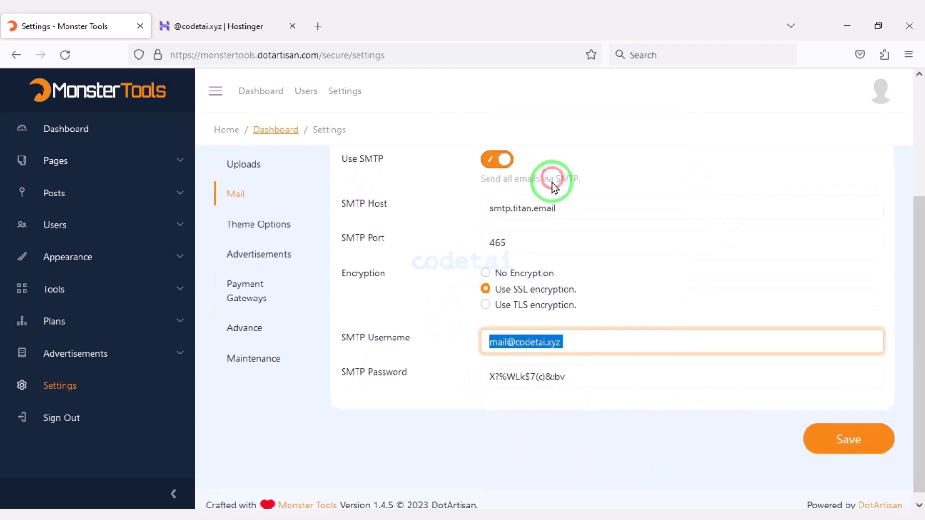
scroll(549, 193, "up", 3)
left_click(559, 238)
Change the From Name to 'Codetai Tool' and save the mail settings.
double_click(510, 195)
key("BackSpace")
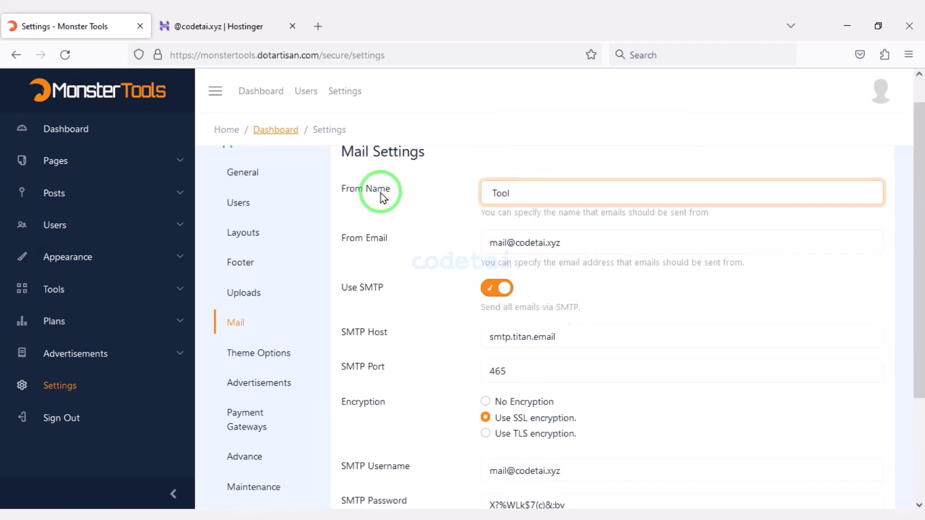
type("Codetai")
scroll(674, 337, "down", 3)
left_click(832, 448)
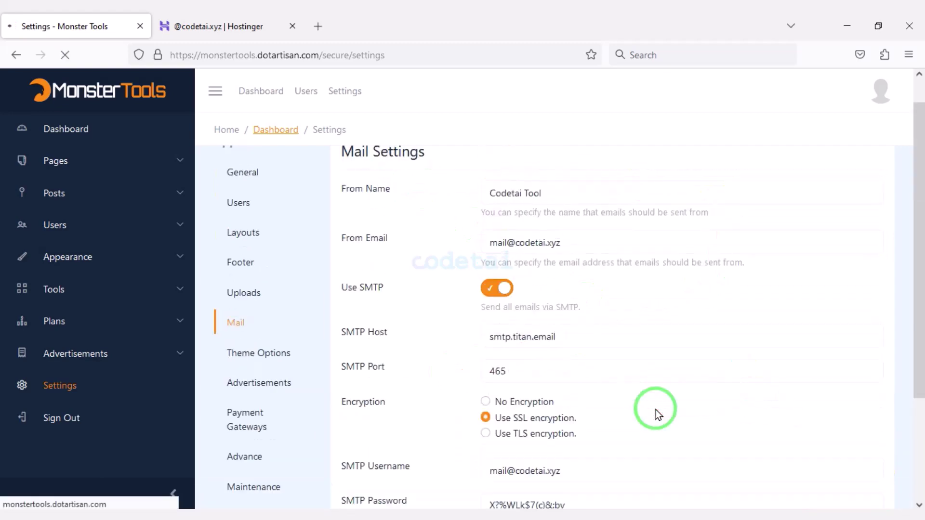
scroll(481, 328, "down", 3)
scroll(511, 343, "down", 1)
scroll(440, 366, "up", 4)
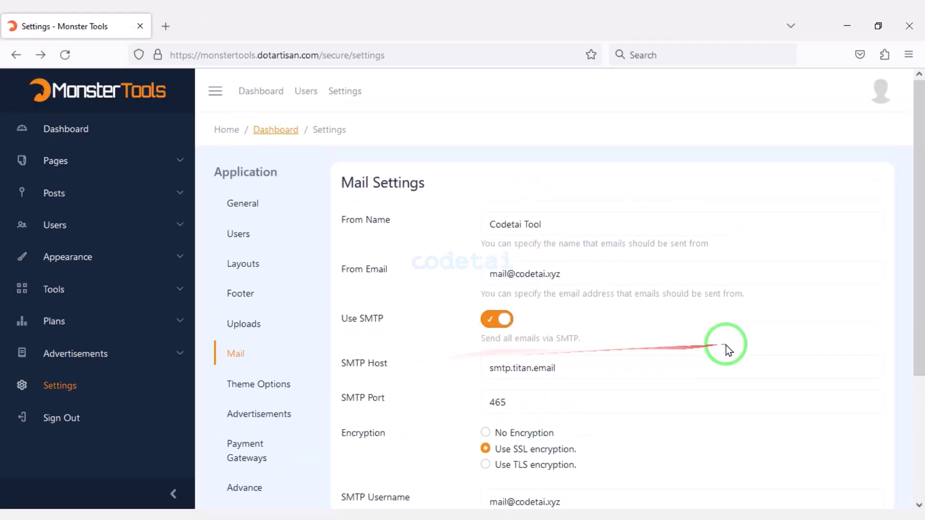
scroll(470, 347, "down", 1)
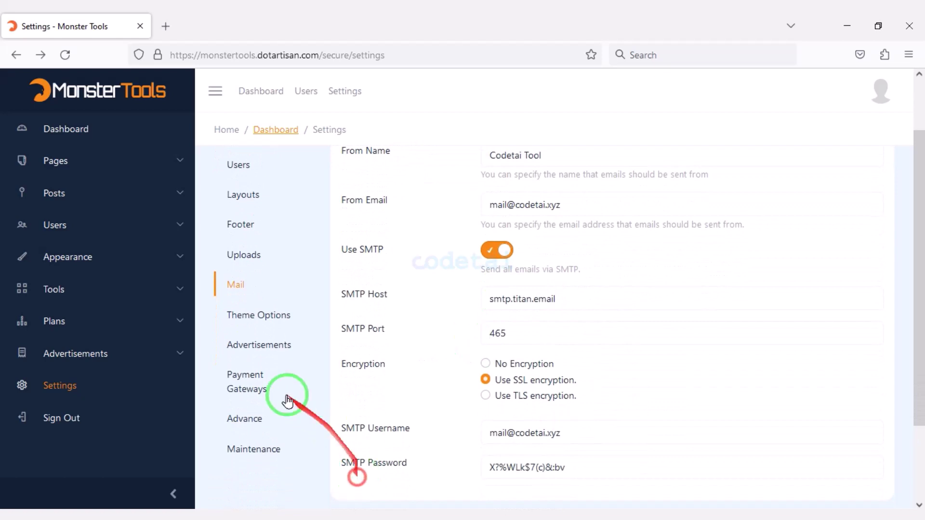
left_click(257, 315)
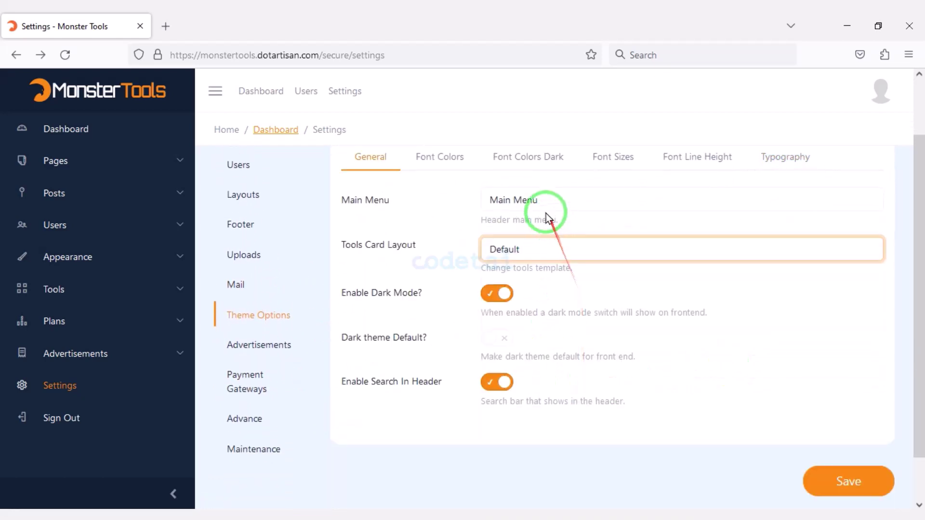
Try the Asif menu and Layout 2, then restore Main Menu and the Default card layout.
left_click(542, 192)
left_click(533, 262)
left_click(535, 206)
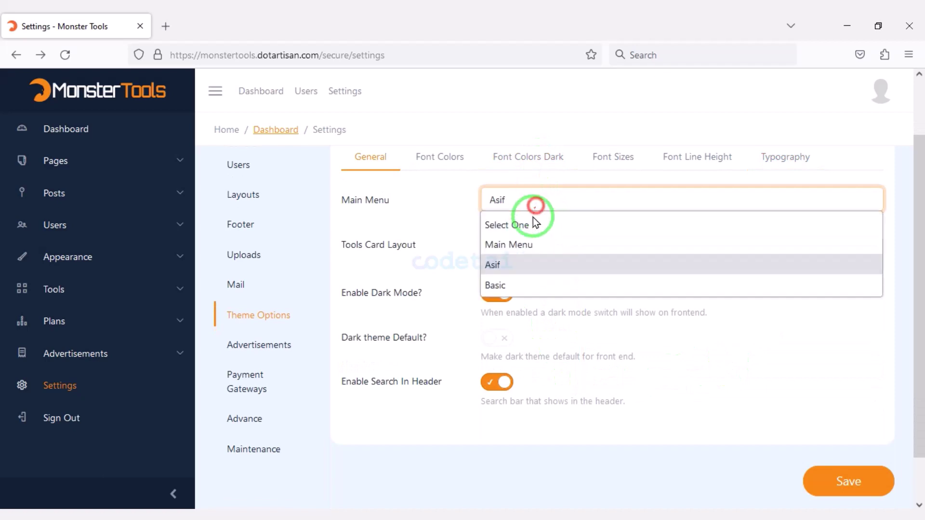
left_click(520, 246)
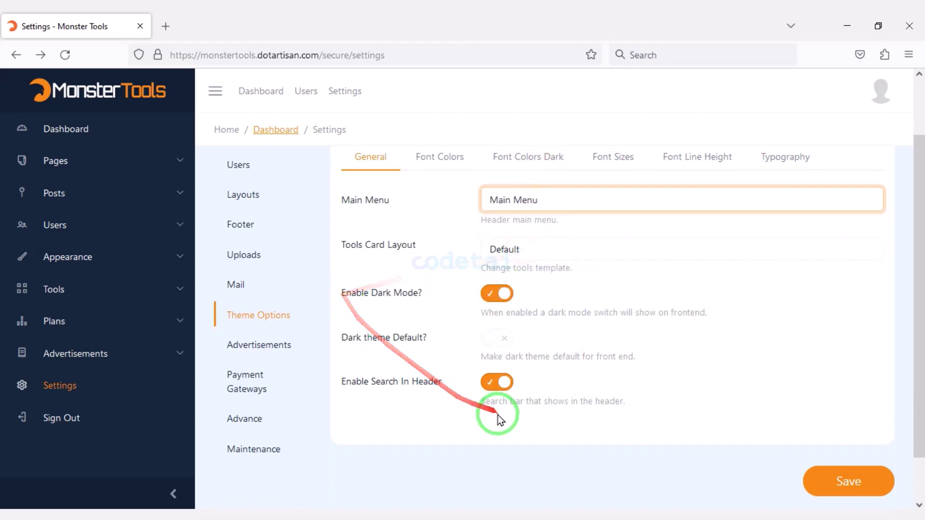
left_click(511, 250)
left_click(532, 330)
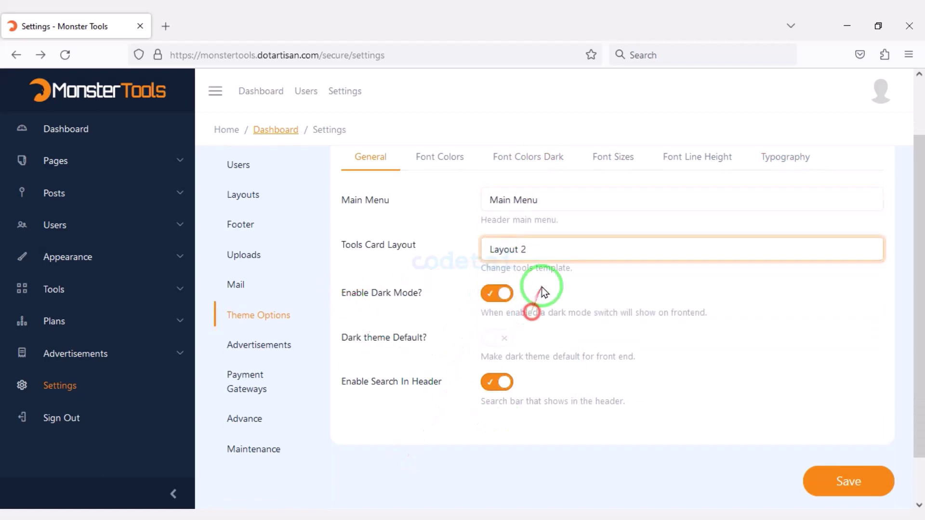
left_click(548, 252)
left_click(537, 289)
Toggle dark mode and header search, then save the general theme options.
scroll(692, 378, "down", 2)
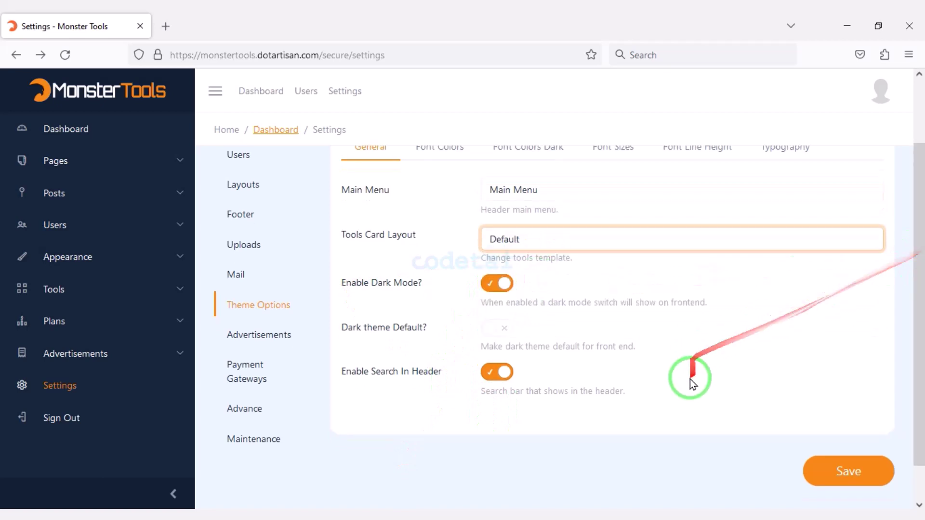
left_click(499, 248)
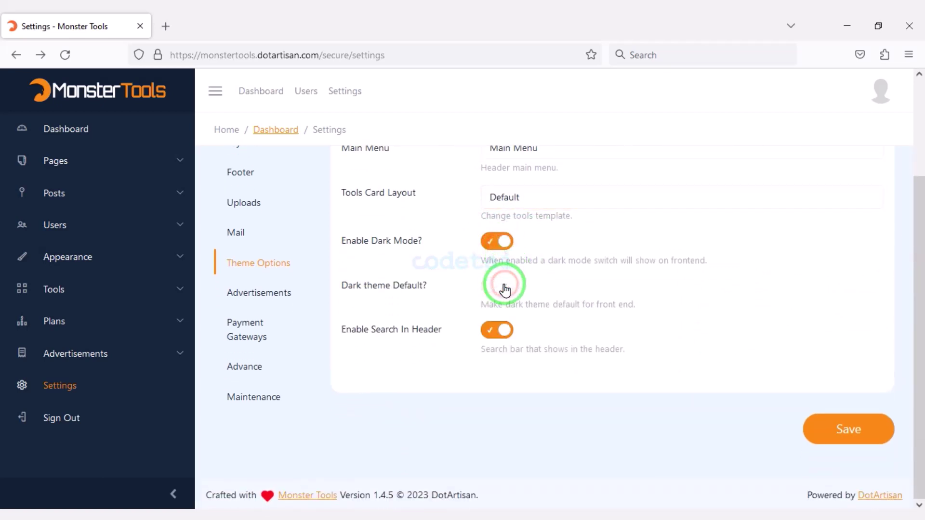
left_click(494, 329)
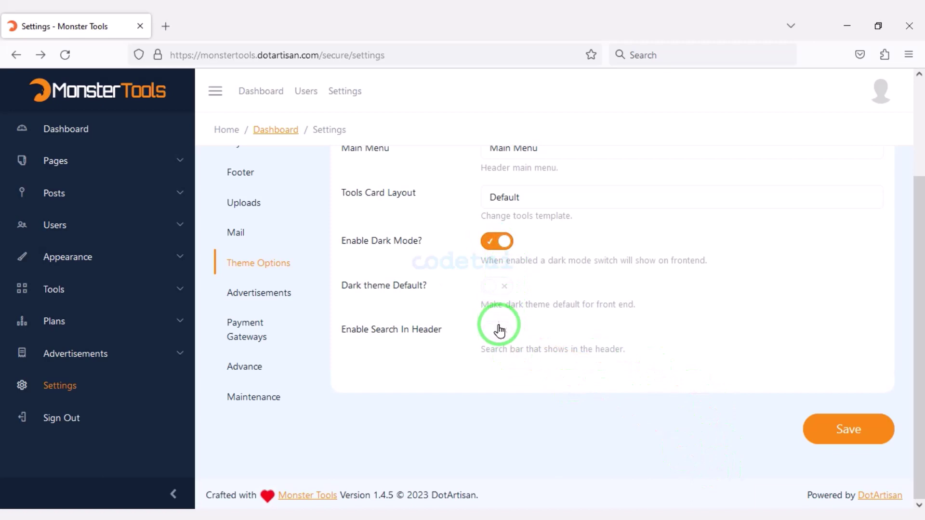
left_click(829, 429)
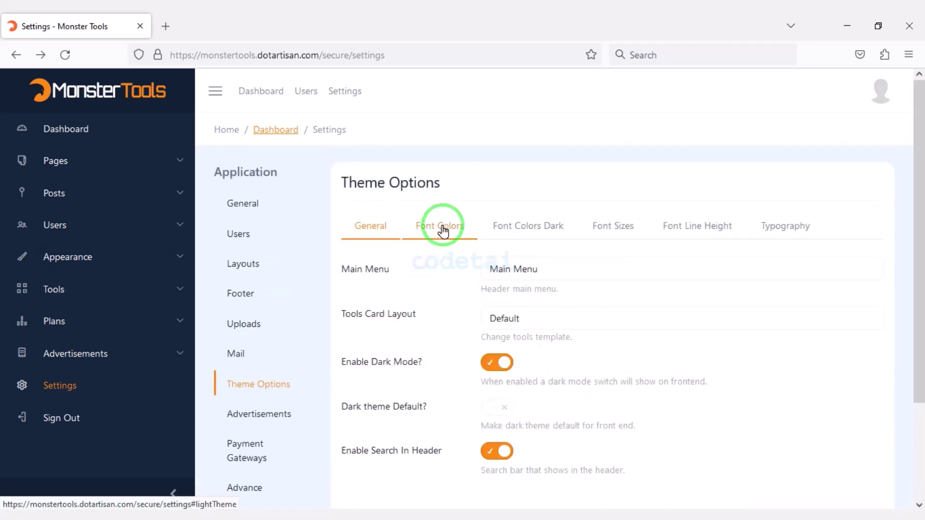
Set the primary font colour to #382818 and the secondary to #ff0593.
left_click(443, 231)
scroll(598, 305, "down", 2)
left_click(875, 198)
left_click(818, 272)
left_click(661, 333)
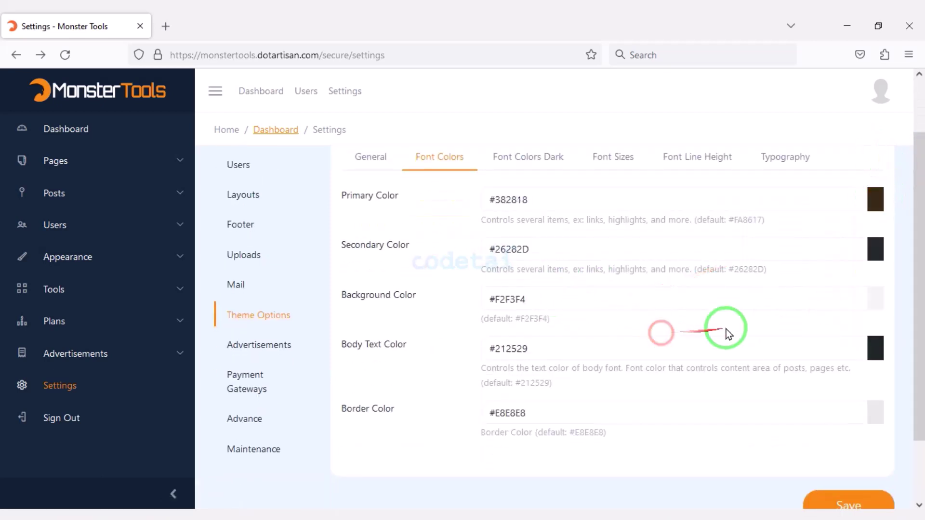
scroll(728, 334, "down", 2)
left_click(871, 181)
left_click(870, 318)
left_click(867, 196)
left_click_drag(642, 200, 645, 200)
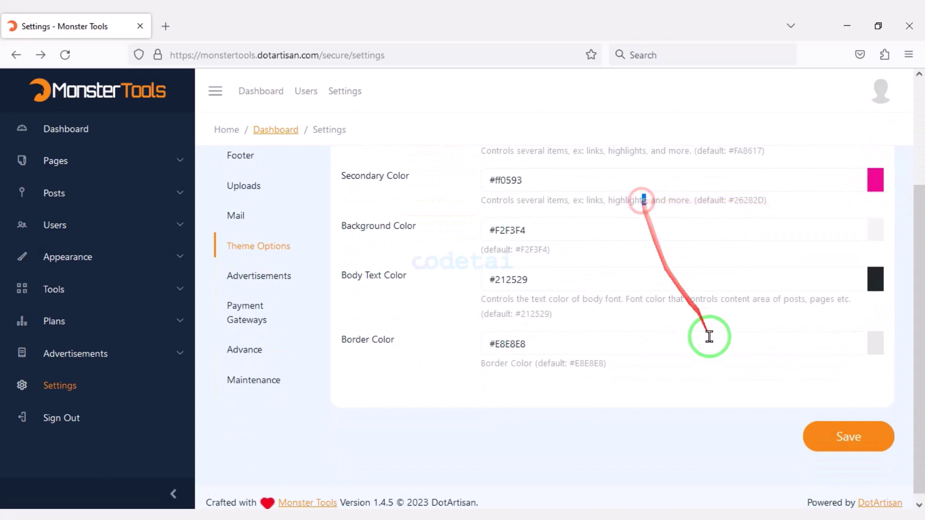
scroll(867, 429, "up", 4)
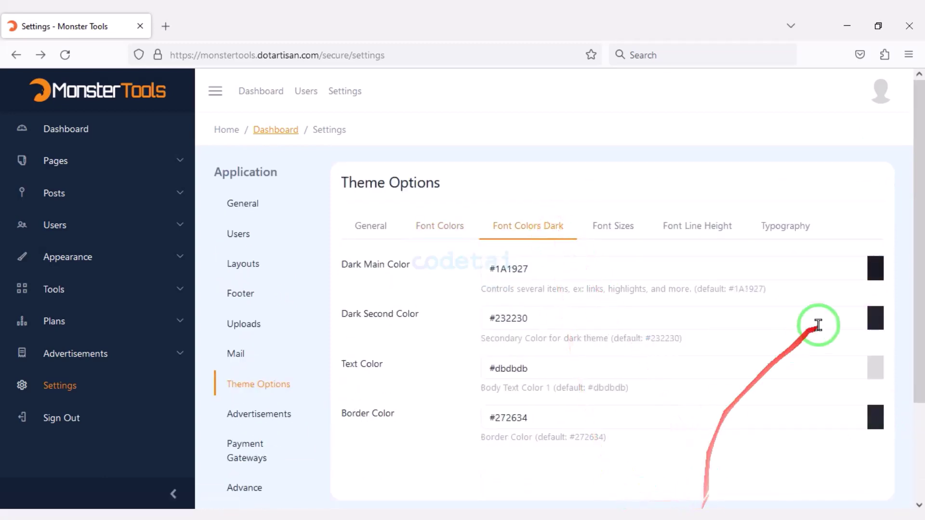
Set the dark main colour to #fff500.
left_click(875, 268)
left_click(771, 406)
left_click_drag(768, 393, 914, 268)
left_click(701, 356)
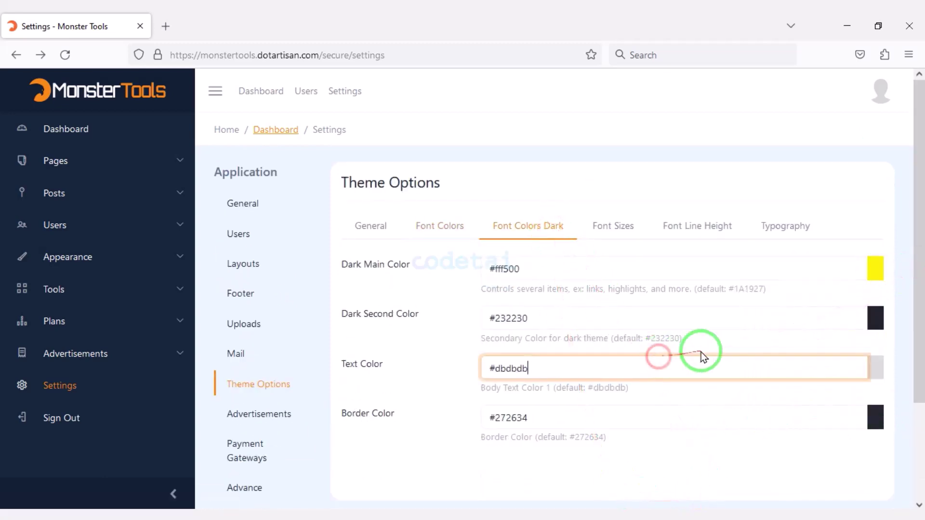
scroll(836, 441, "down", 3)
scroll(781, 423, "up", 1)
Review the body, H2 and H6 font sizes and the line-height settings.
left_click(626, 159)
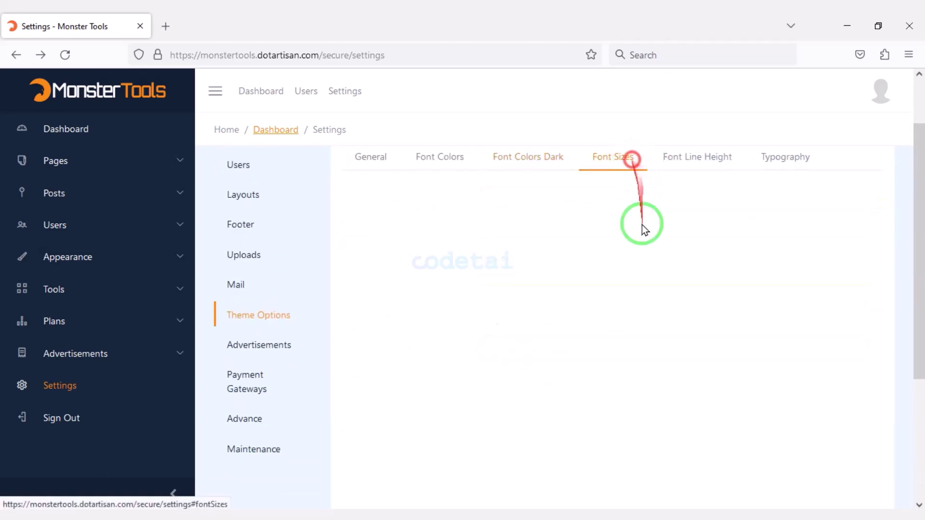
left_click(576, 198)
scroll(545, 284, "down", 3)
left_click(549, 267)
scroll(549, 337, "down", 2)
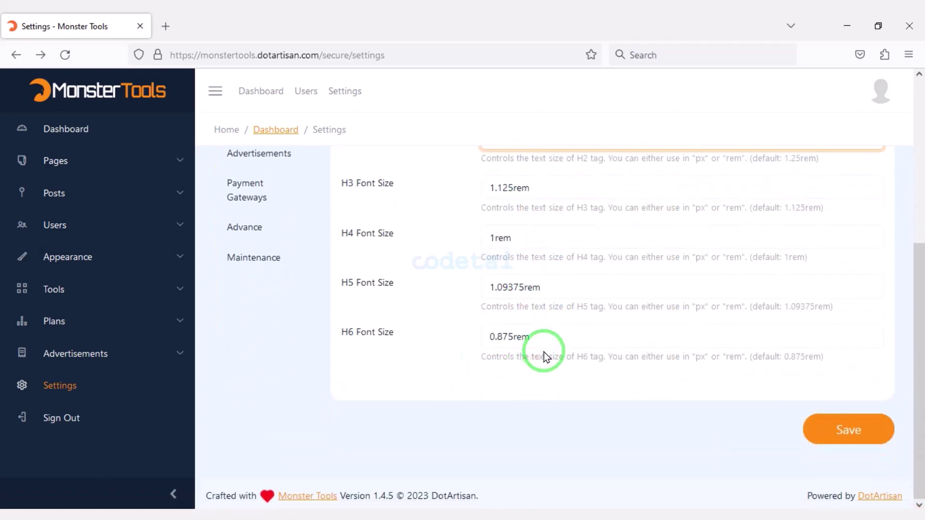
left_click(544, 343)
scroll(626, 366, "up", 5)
left_click(703, 226)
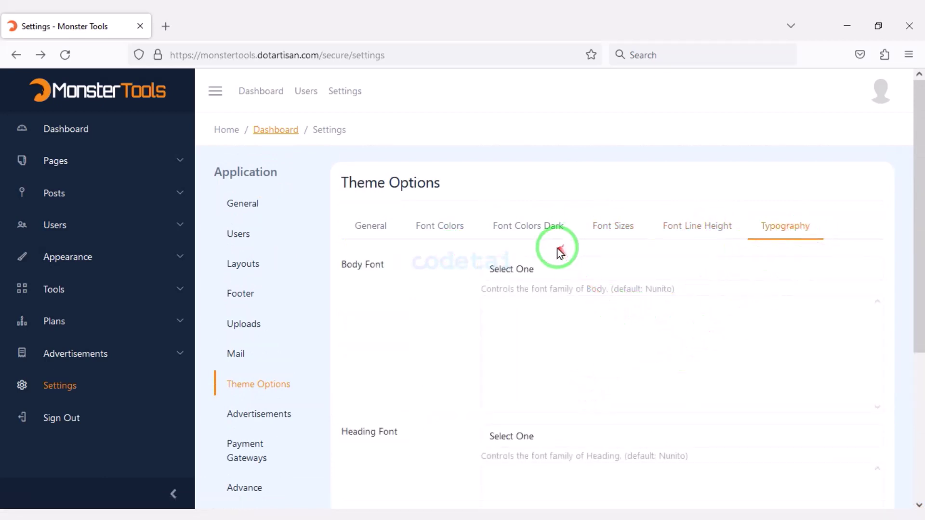
Set the body font to Open Sans 700italic, leaving the heading font unchanged.
left_click(554, 261)
left_click(536, 327)
scroll(537, 384, "down", 1)
left_click(537, 384)
scroll(541, 378, "down", 3)
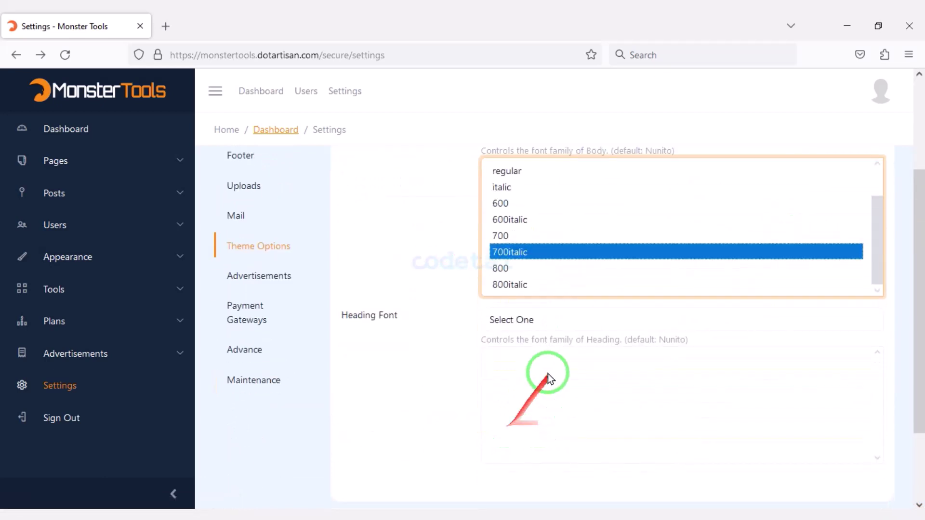
left_click(550, 320)
left_click(561, 396)
scroll(722, 361, "down", 2)
scroll(771, 294, "up", 5)
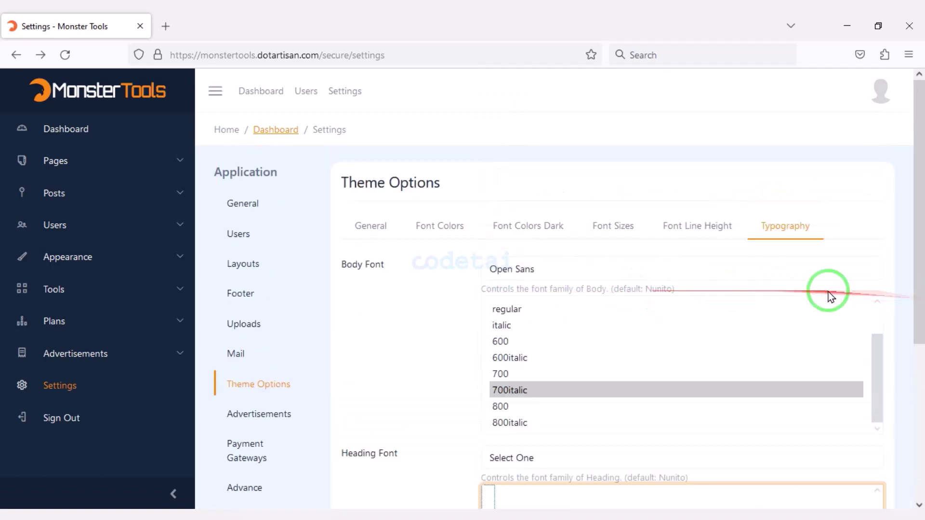
scroll(640, 330, "down", 3)
scroll(639, 330, "up", 1)
left_click(397, 379)
left_click(311, 353)
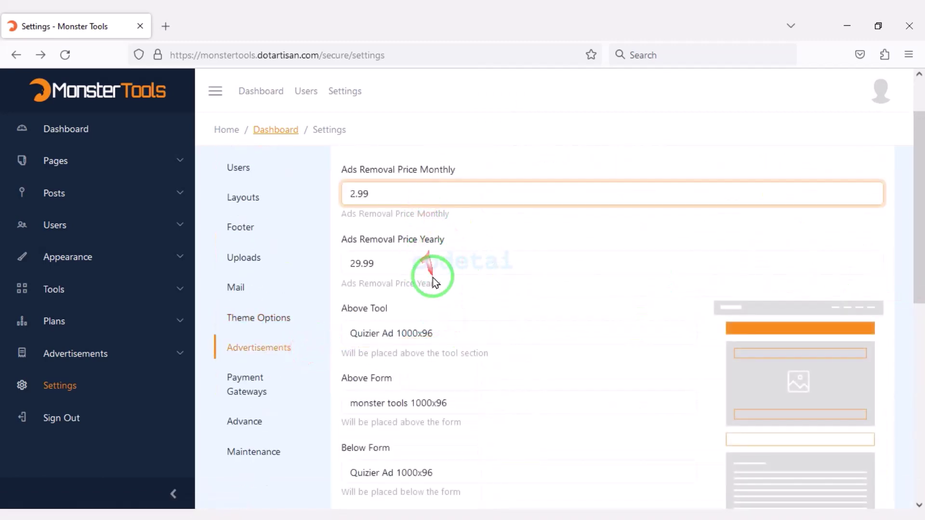
Place the Quizier Ad in the Above Form ad slot.
scroll(432, 277, "down", 2)
scroll(428, 264, "down", 2)
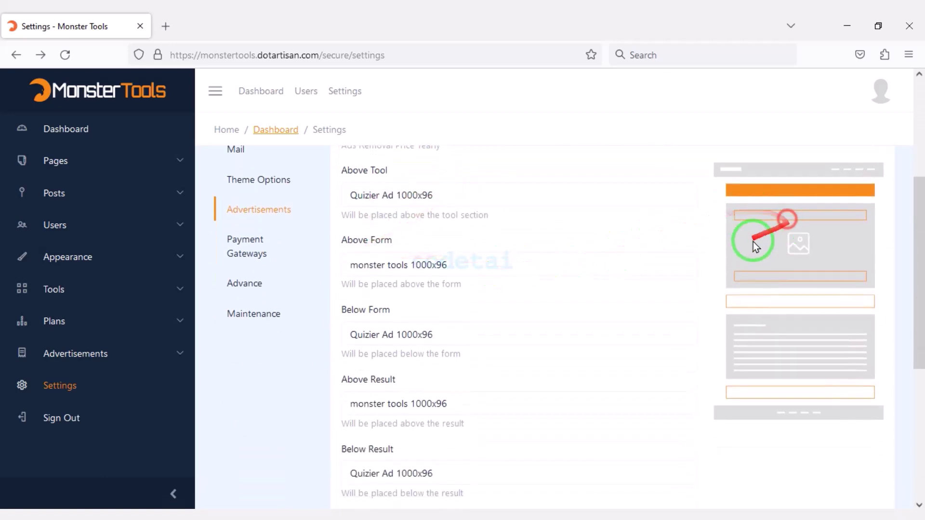
left_click(475, 272)
left_click(454, 330)
scroll(273, 357, "down", 4)
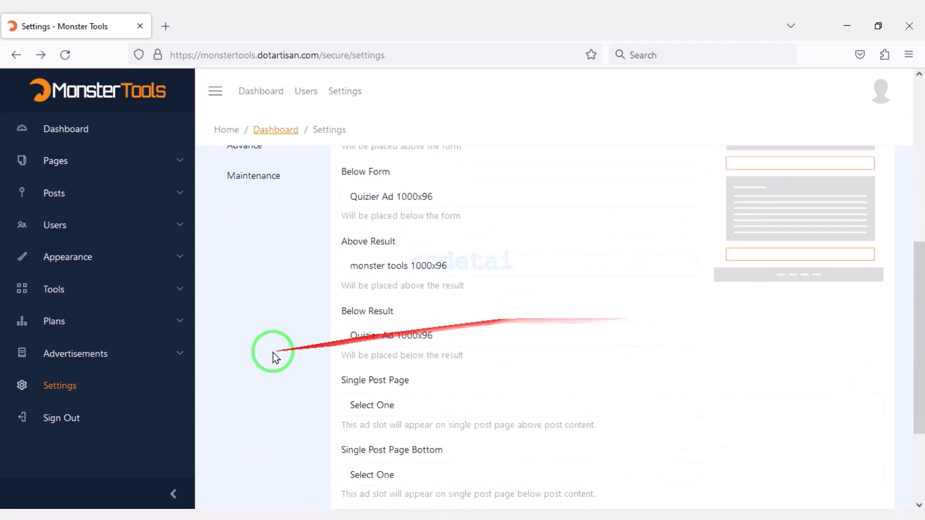
scroll(337, 337, "up", 4)
Check the Stripe gateway settings and switch on the PayStack gateway.
left_click(272, 311)
scroll(667, 252, "up", 3)
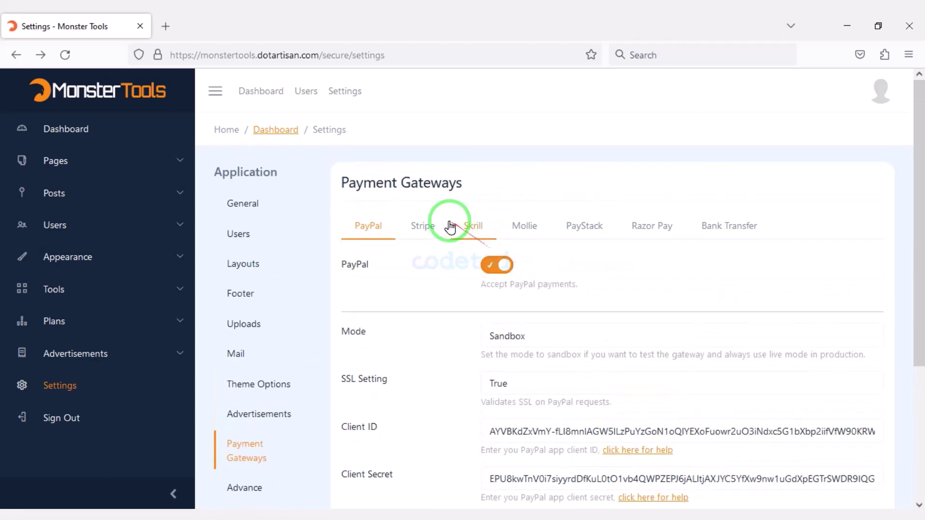
left_click(436, 224)
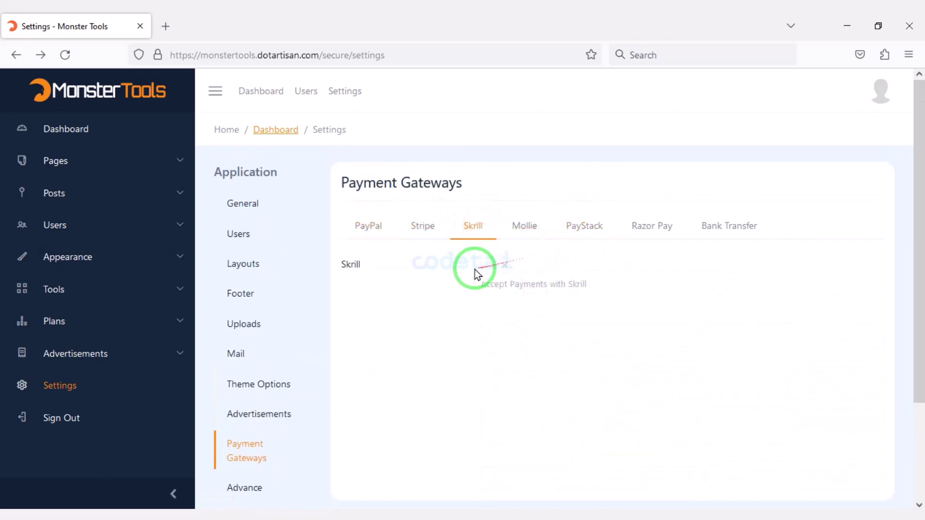
scroll(626, 323, "down", 2)
scroll(626, 288, "up", 2)
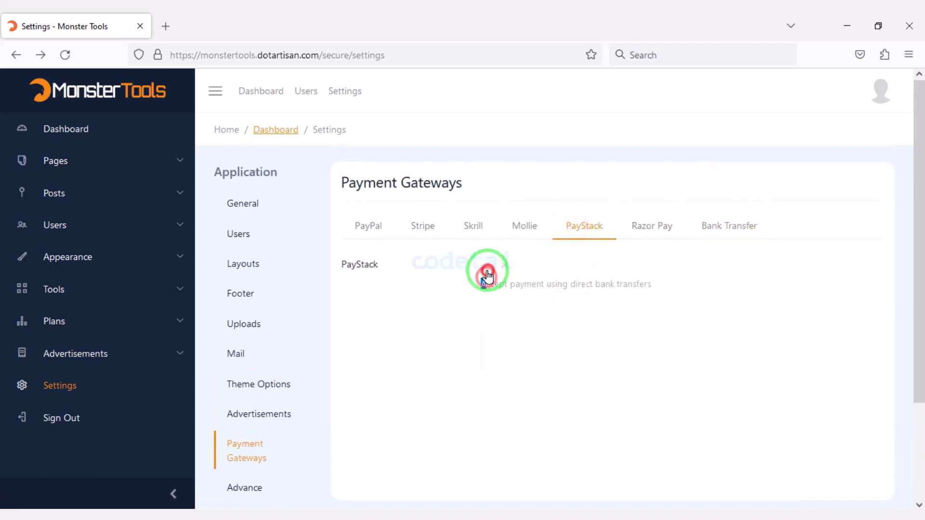
left_click(488, 275)
scroll(448, 294, "down", 2)
Open the Advance Settings page and clear the views cache.
left_click(243, 426)
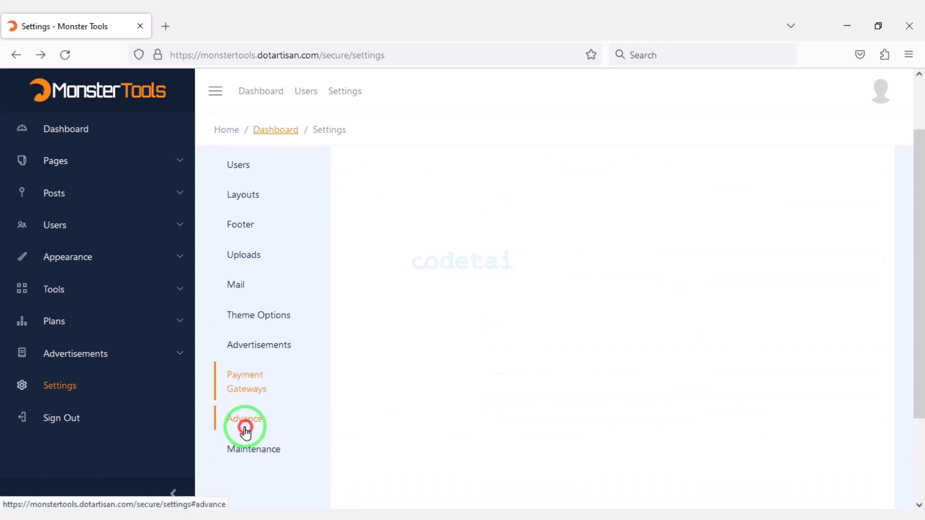
scroll(507, 248, "down", 3)
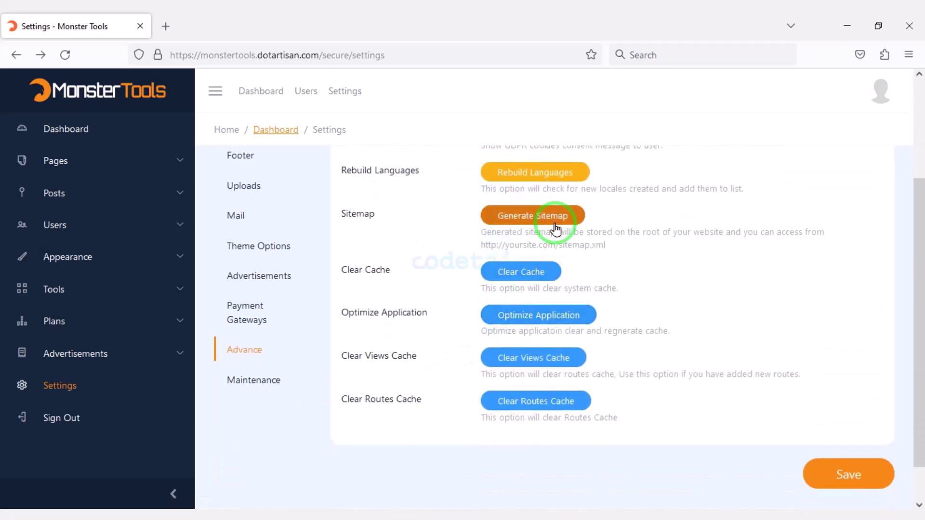
scroll(561, 314, "down", 1)
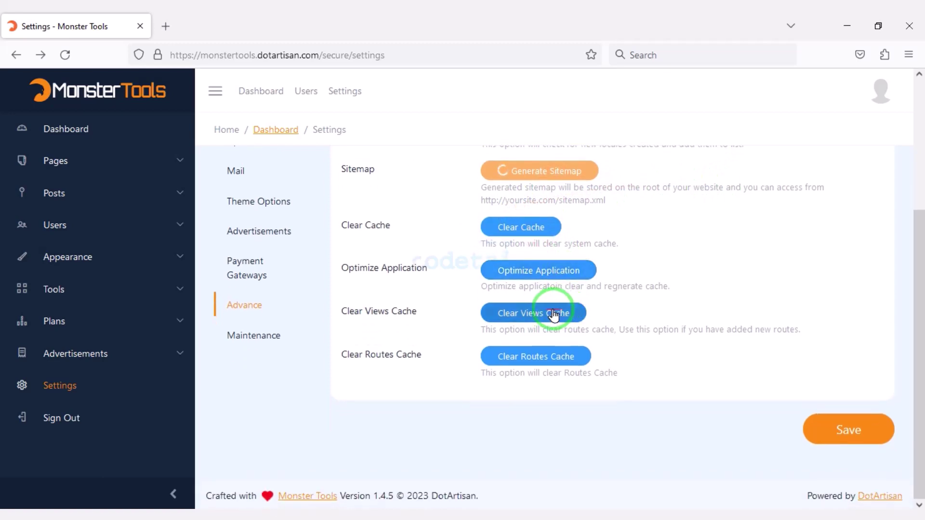
left_click(571, 358)
scroll(570, 366, "up", 4)
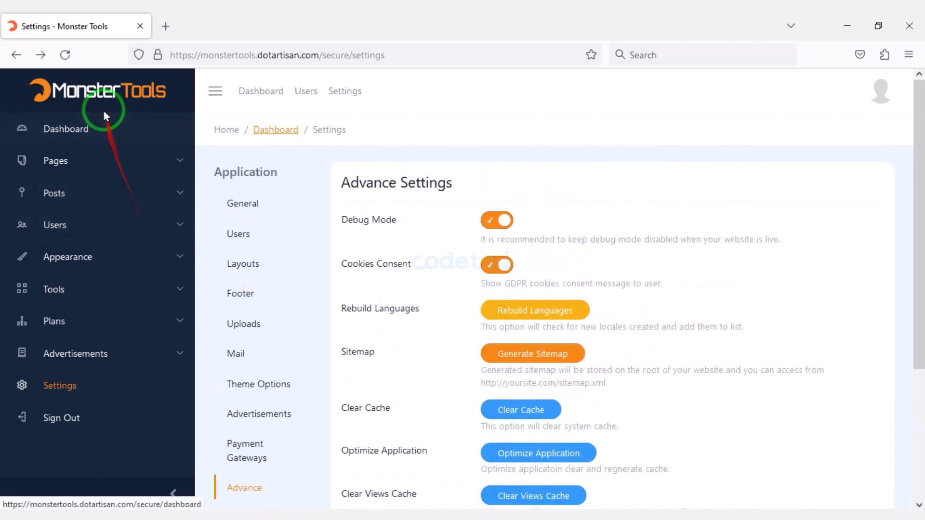
Scroll through the Dashboard's sales chart, Popular Tools and New Users tables.
scroll(577, 196, "down", 8)
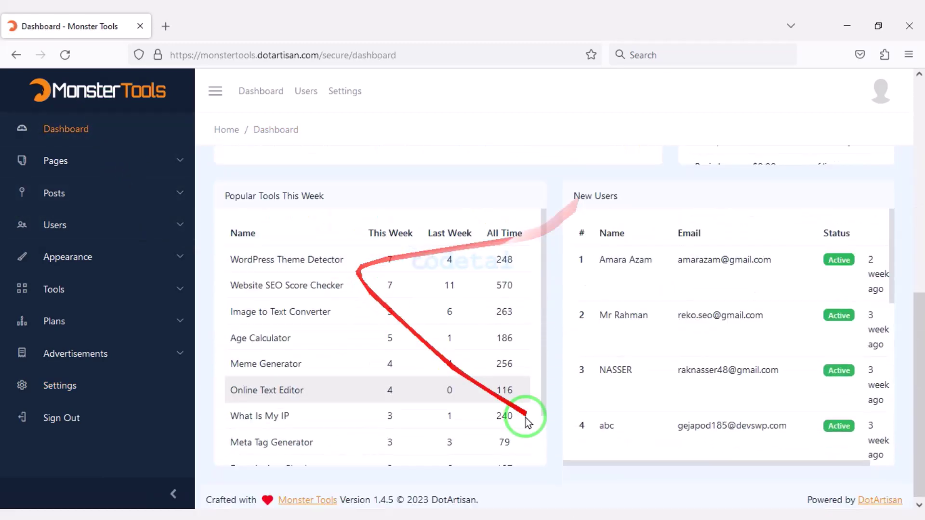
scroll(355, 465, "down", 2)
scroll(761, 429, "up", 4)
scroll(482, 443, "up", 2)
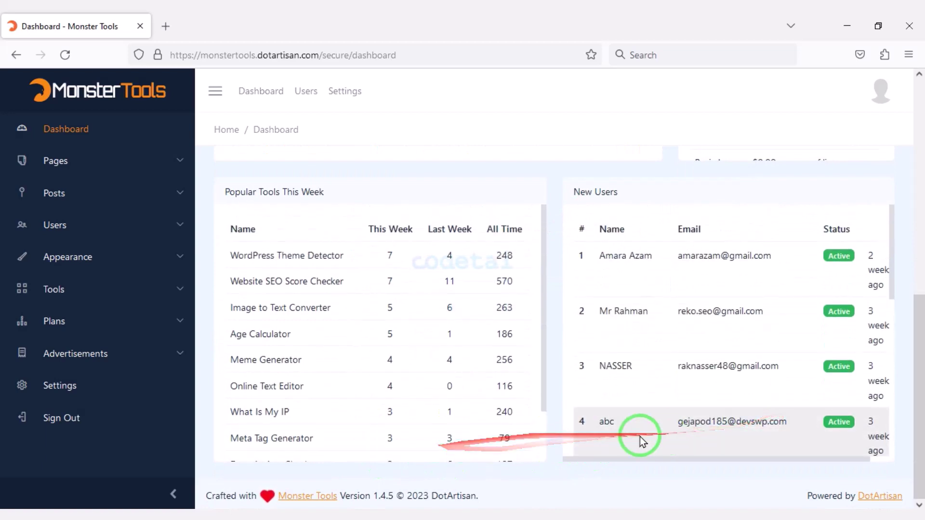
scroll(699, 424, "up", 4)
scroll(433, 313, "up", 4)
scroll(97, 231, "down", 4)
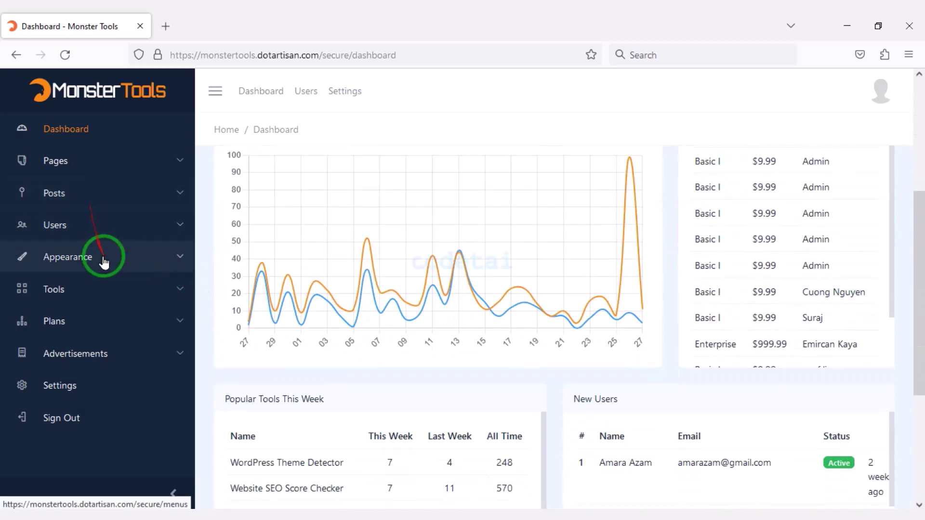
Expand the Pages, Posts and Appearance admin menus.
left_click(120, 166)
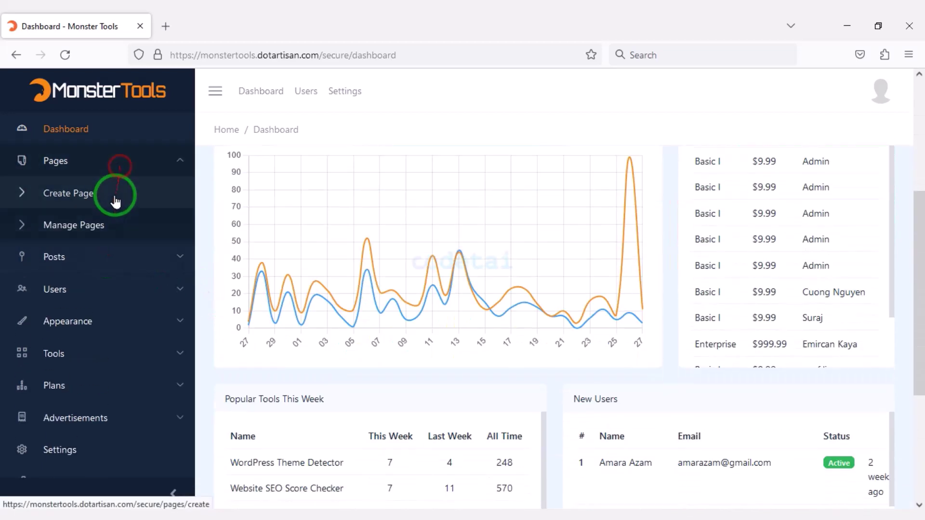
left_click(110, 252)
scroll(135, 308, "down", 2)
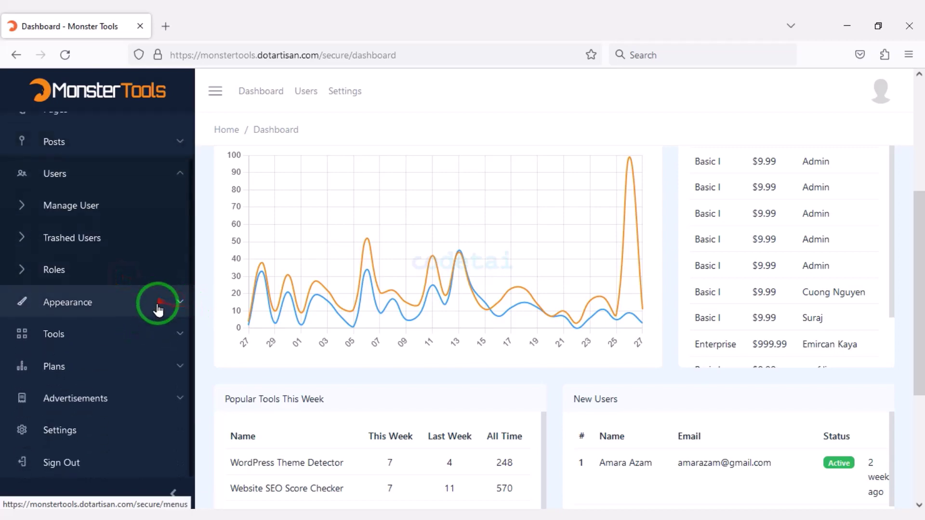
left_click(157, 305)
left_click(99, 90)
Scroll through the live Monster Tools home page to review its tool sections.
scroll(96, 335, "down", 3)
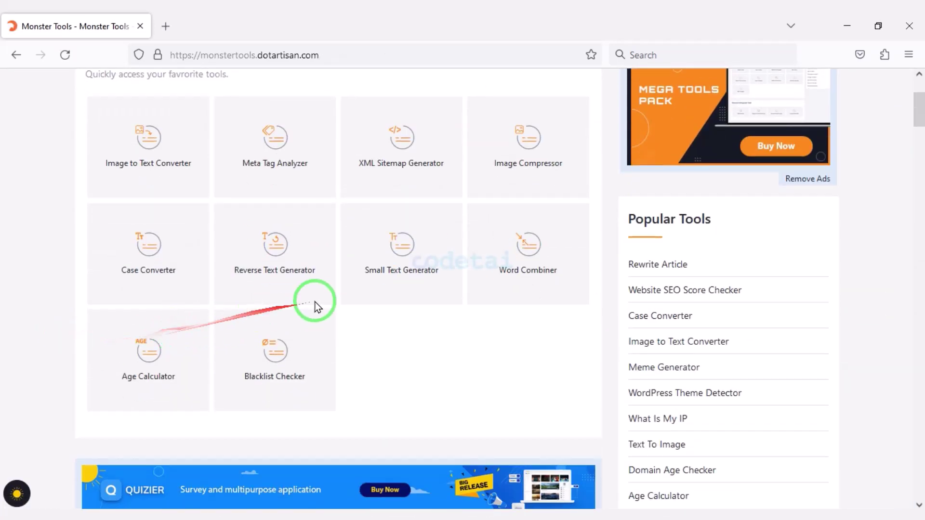
scroll(269, 304, "down", 7)
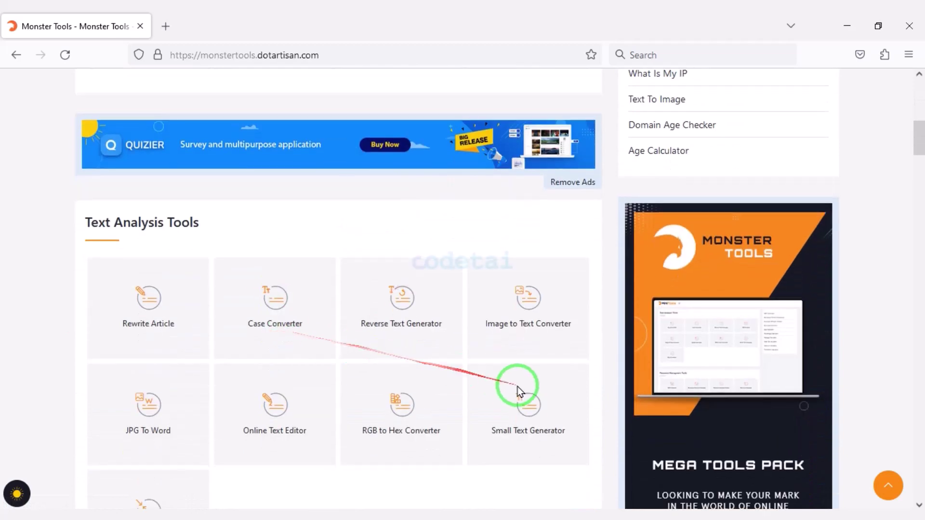
scroll(433, 368, "down", 3)
scroll(350, 291, "down", 10)
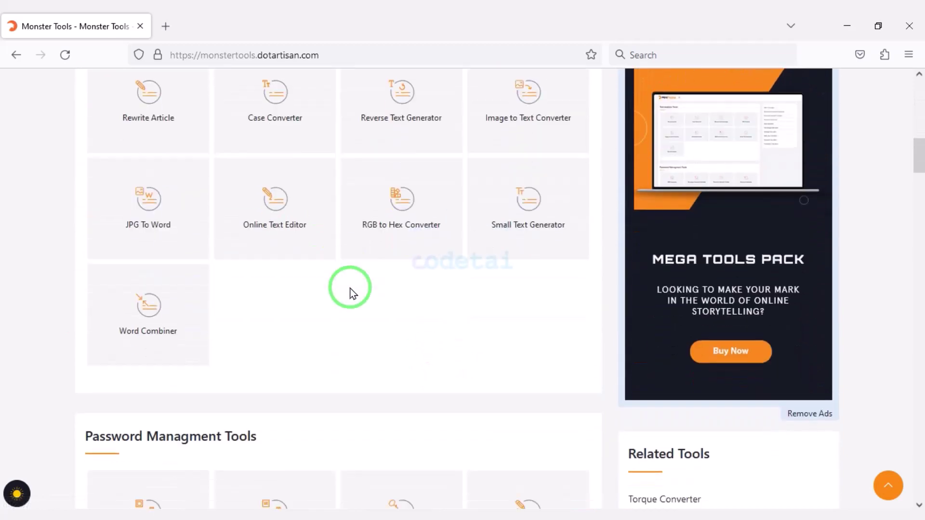
scroll(201, 380, "down", 10)
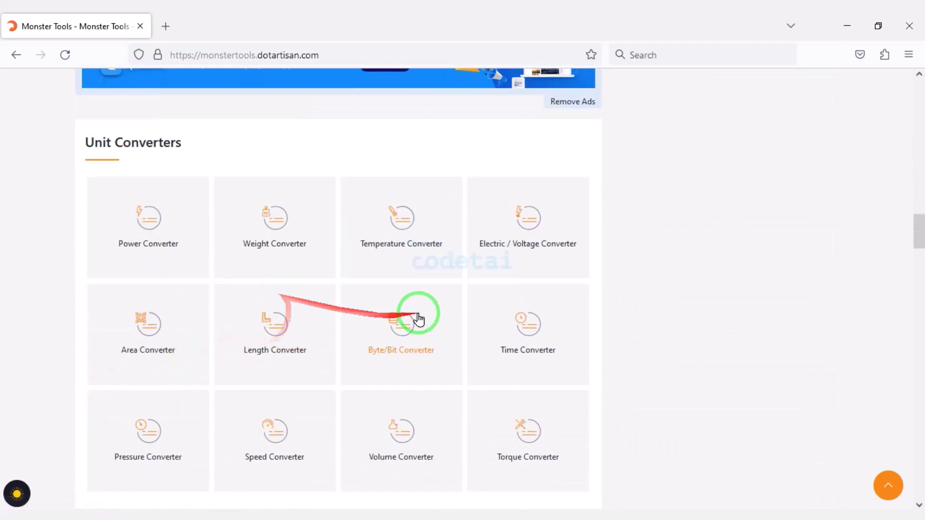
scroll(418, 319, "down", 10)
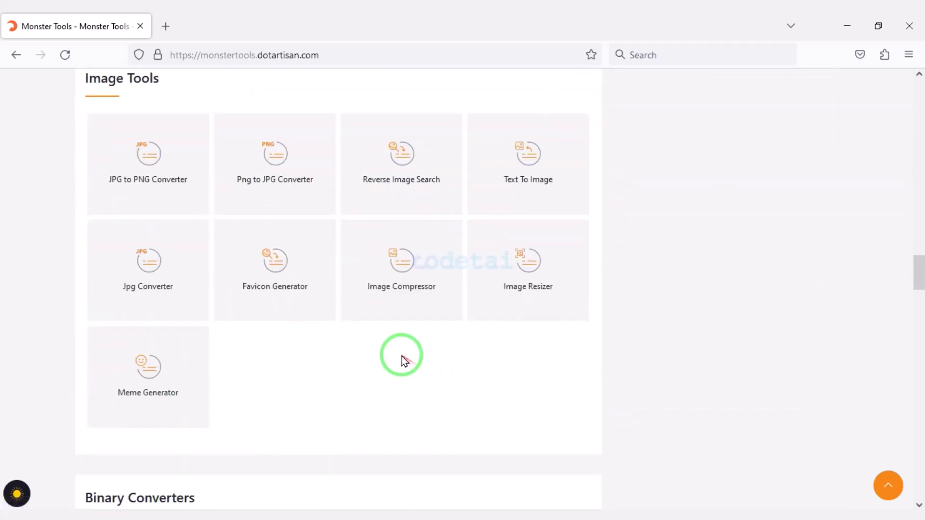
scroll(404, 360, "down", 15)
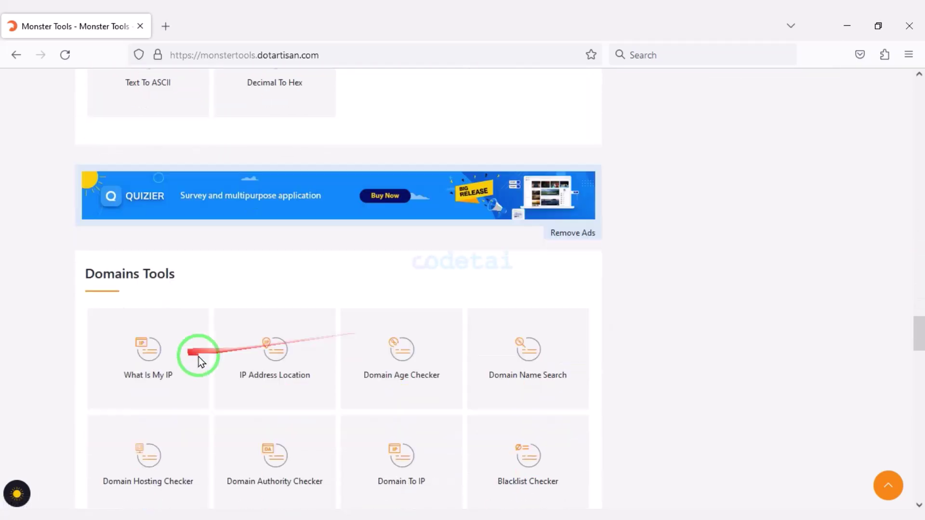
scroll(339, 363, "up", 4)
scroll(235, 382, "down", 7)
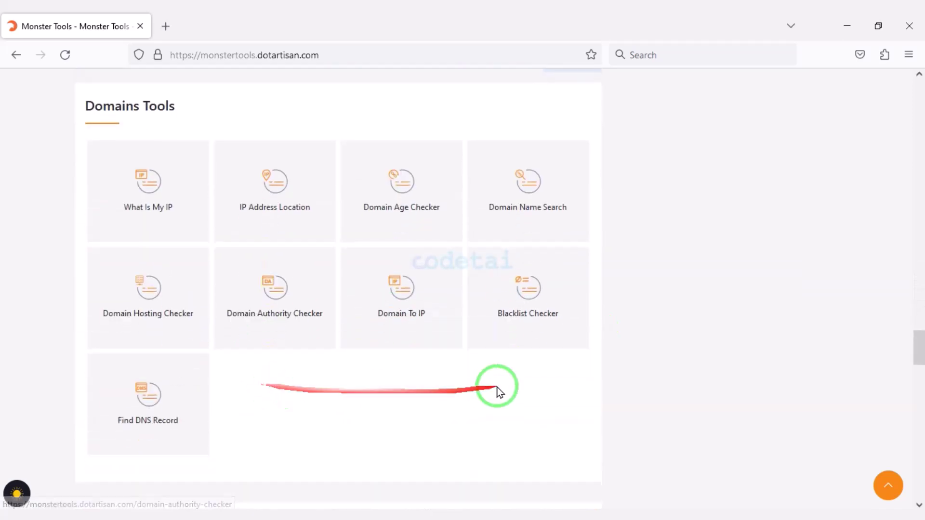
scroll(155, 419, "down", 7)
scroll(292, 390, "down", 3)
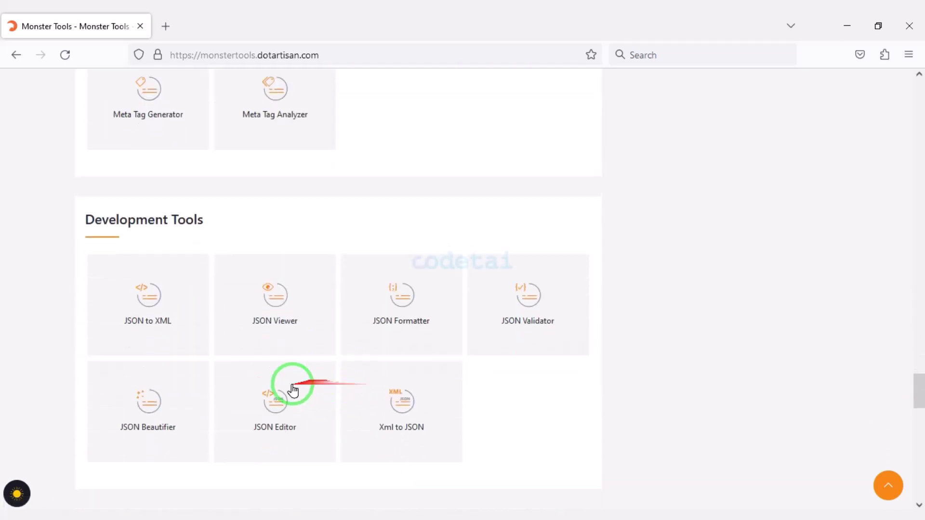
scroll(293, 391, "down", 13)
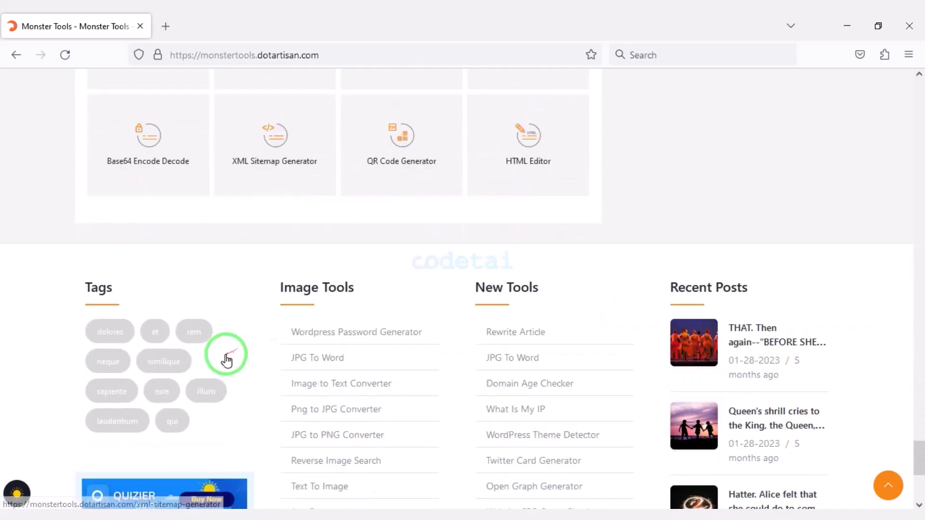
scroll(227, 360, "up", 20)
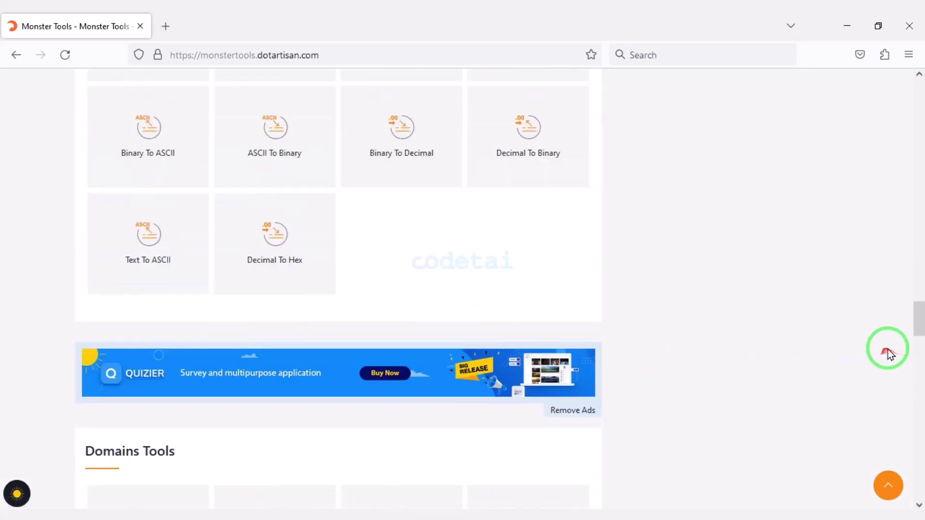
left_click_drag(919, 317, 912, 83)
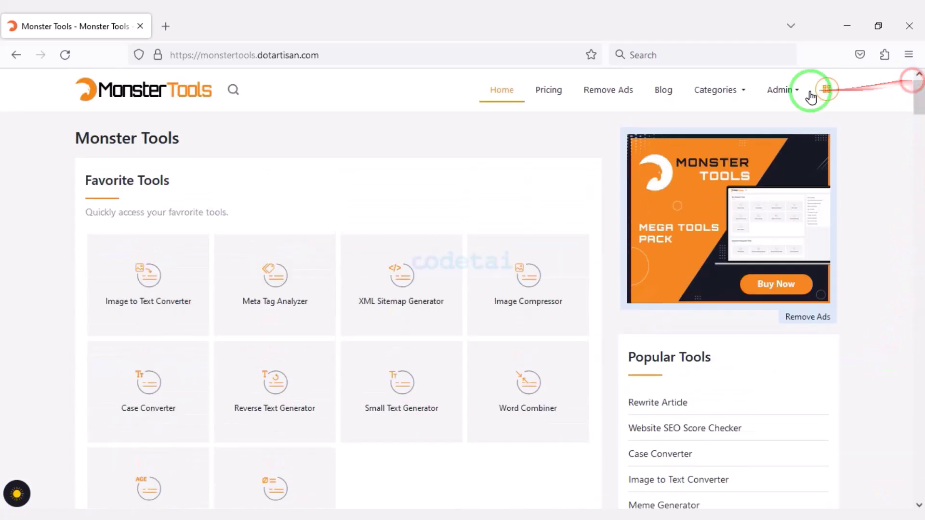
Log out as admin, view the register and login pages, then return to the home page.
left_click(819, 97)
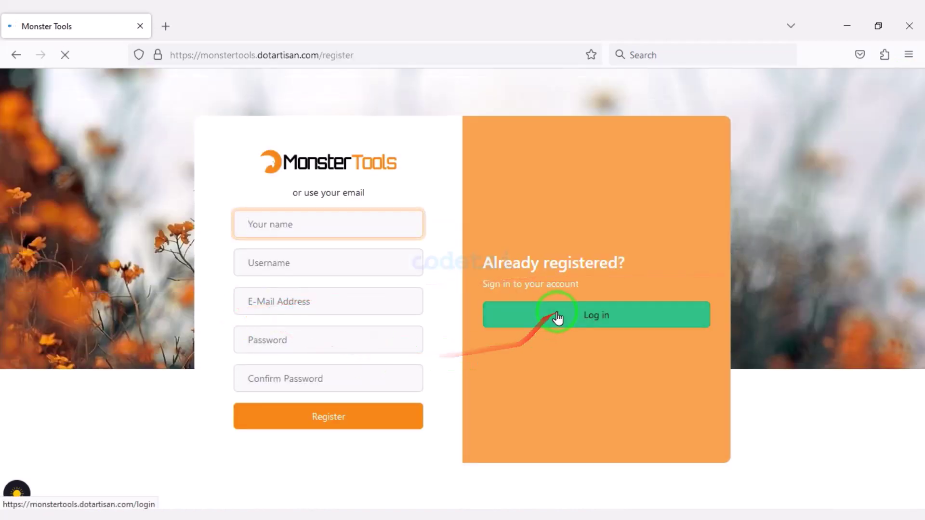
left_click(557, 316)
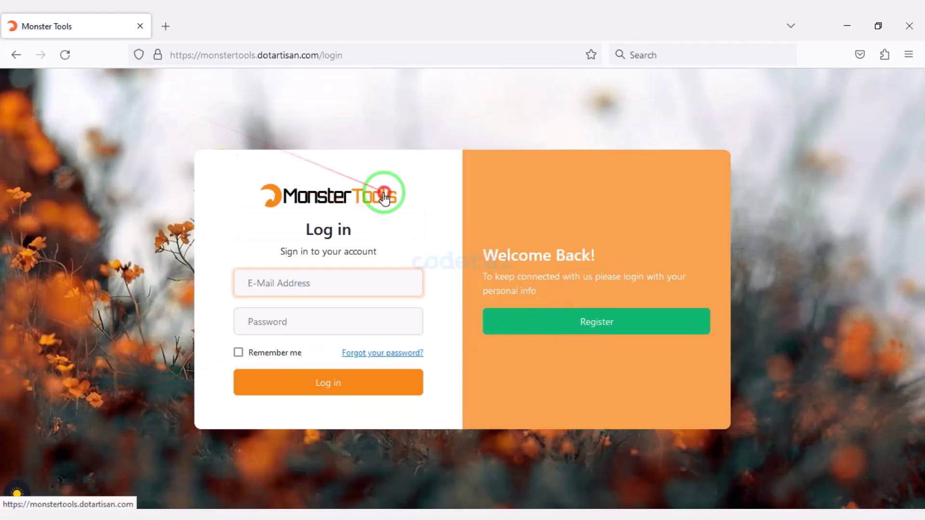
left_click(384, 198)
scroll(568, 378, "down", 5)
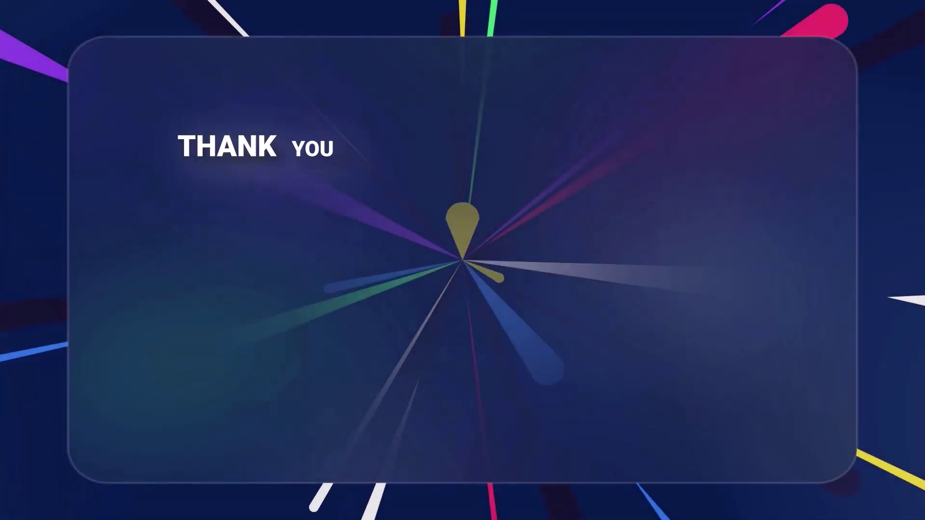